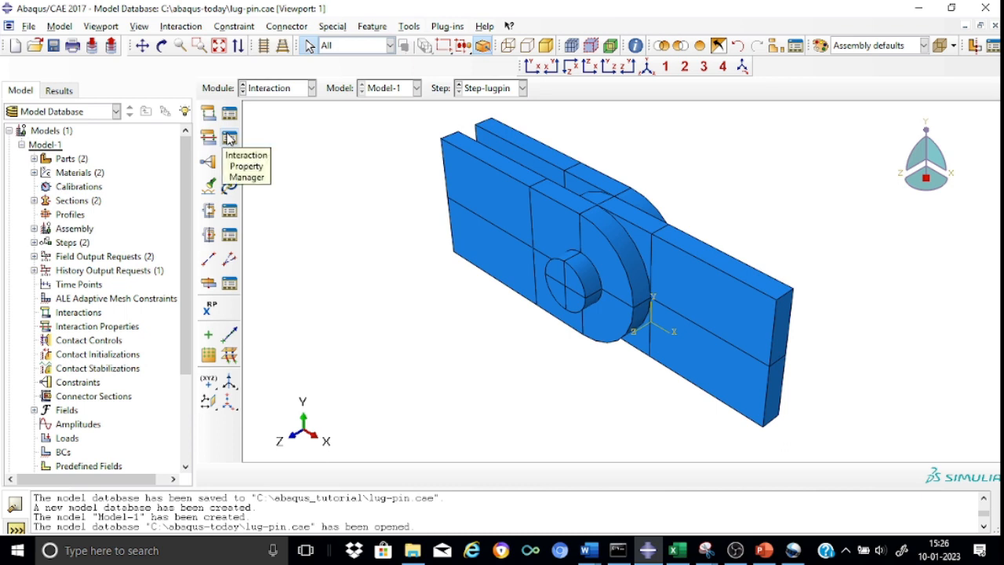
# Step: Create a Contact interaction property named IntProp-lugpin
pyautogui.click(208, 138)
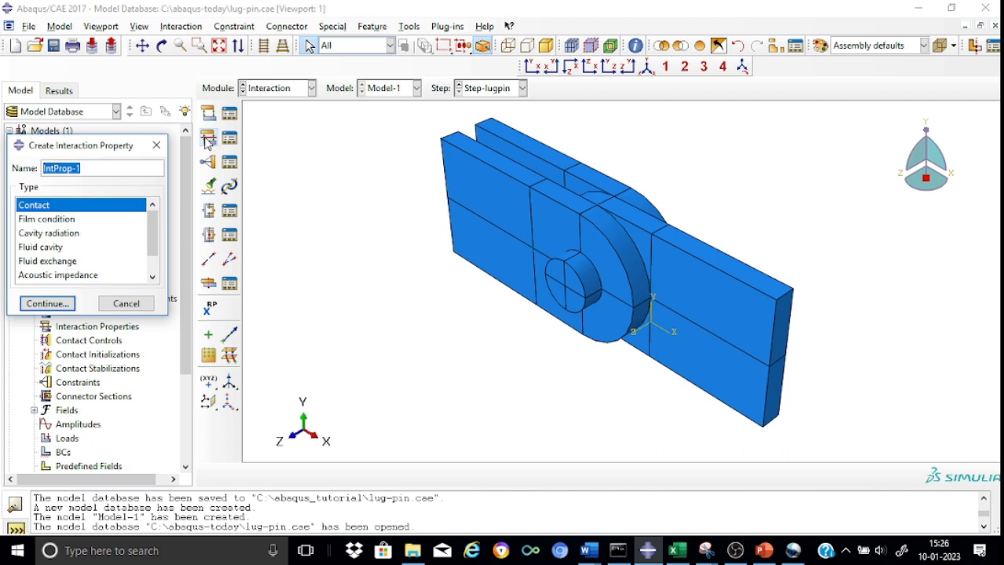
pyautogui.click(86, 170)
pyautogui.press('BackSpace')
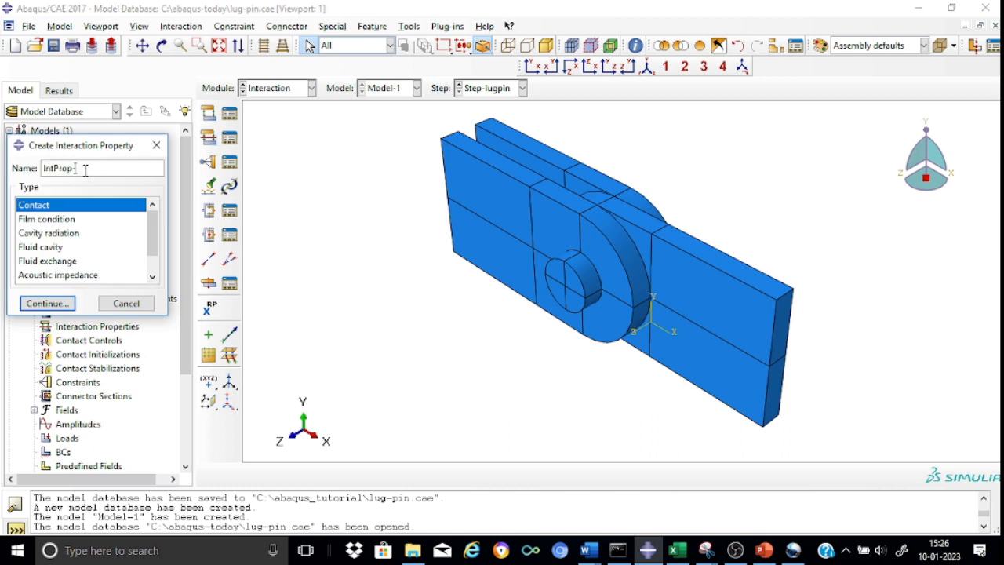
pyautogui.write('lugpin')
pyautogui.click(47, 303)
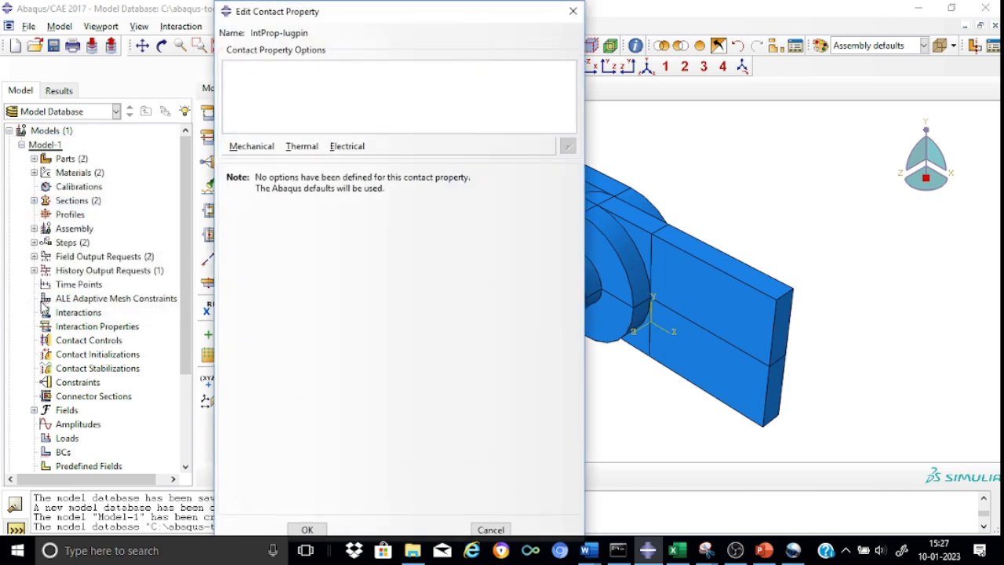
# Step: Add tangential behavior to the contact property with the Penalty friction formulation and a friction coefficient of 0.30
pyautogui.click(255, 147)
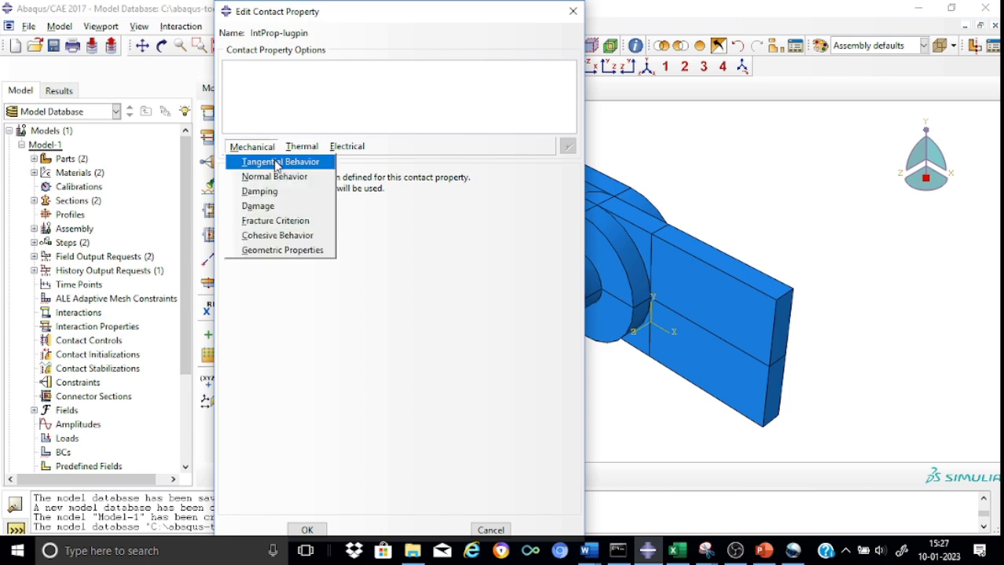
pyautogui.click(274, 162)
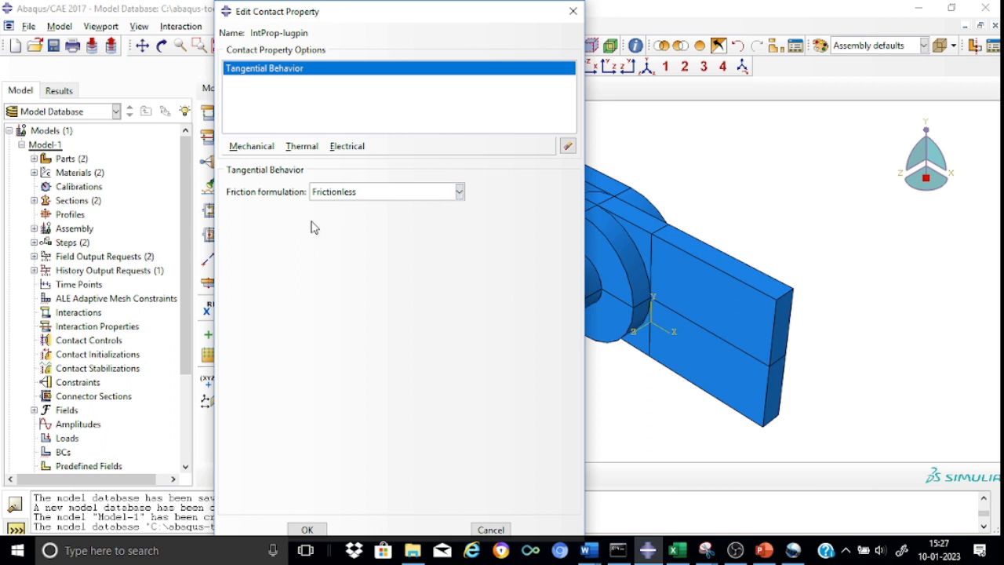
pyautogui.click(459, 192)
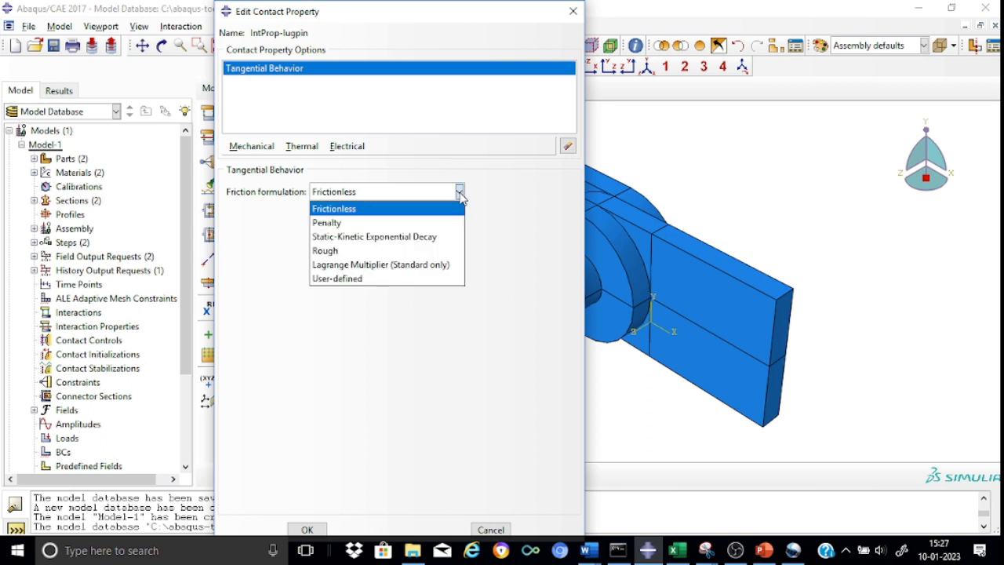
pyautogui.click(369, 223)
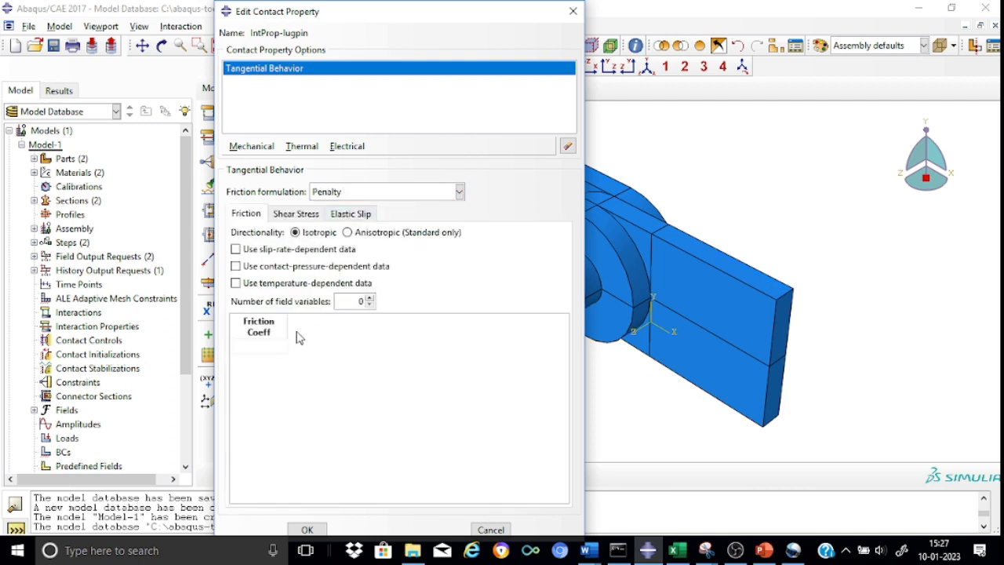
pyautogui.click(266, 345)
pyautogui.write('0.30')
# Step: Add normal behavior with "Hard" Contact pressure-overclosure and the default constraint enforcement, and save the contact property
pyautogui.click(252, 147)
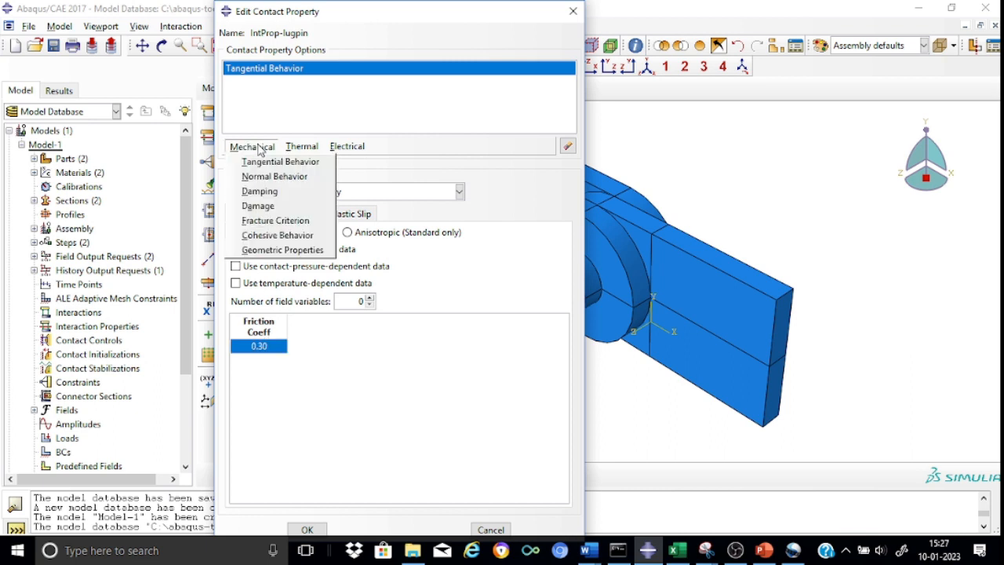
pyautogui.click(266, 177)
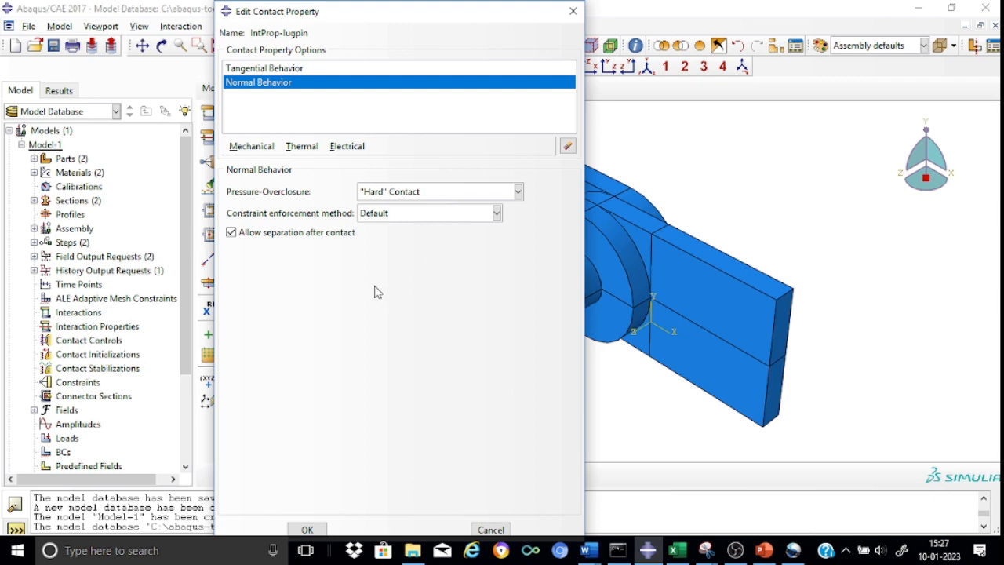
pyautogui.click(307, 529)
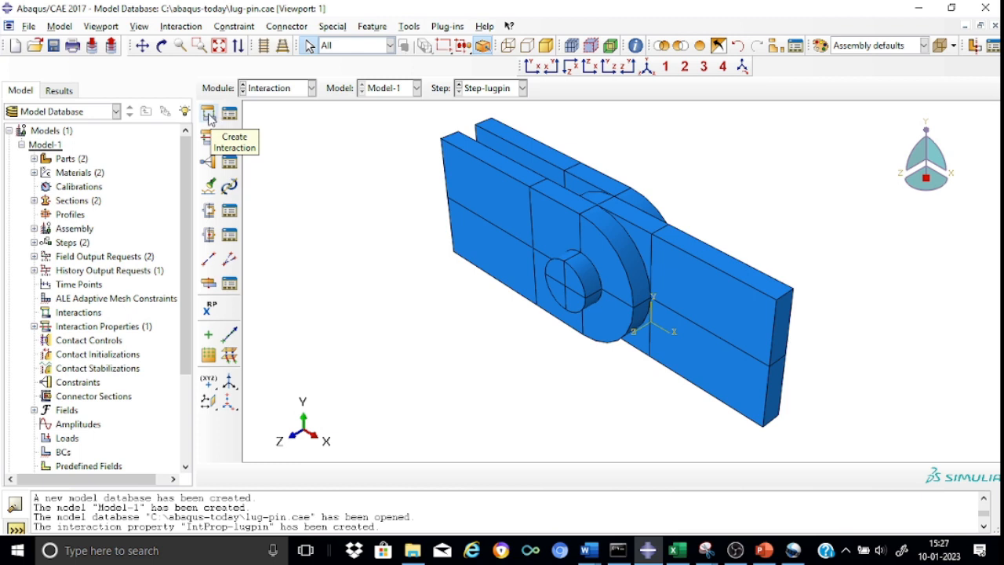
pyautogui.click(209, 117)
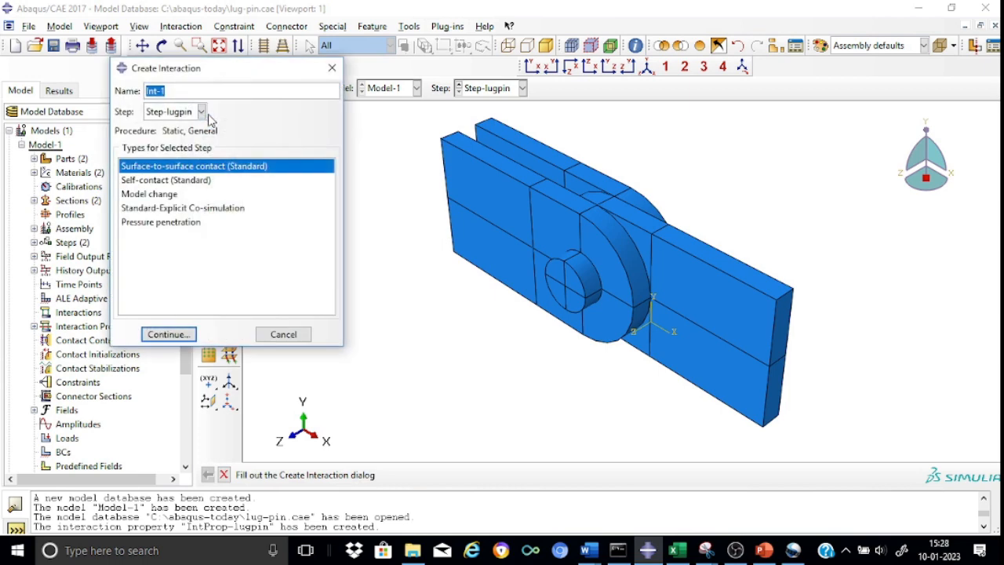
pyautogui.click(170, 91)
pyautogui.press('BackSpace')
pyautogui.write('lugpin')
pyautogui.click(201, 111)
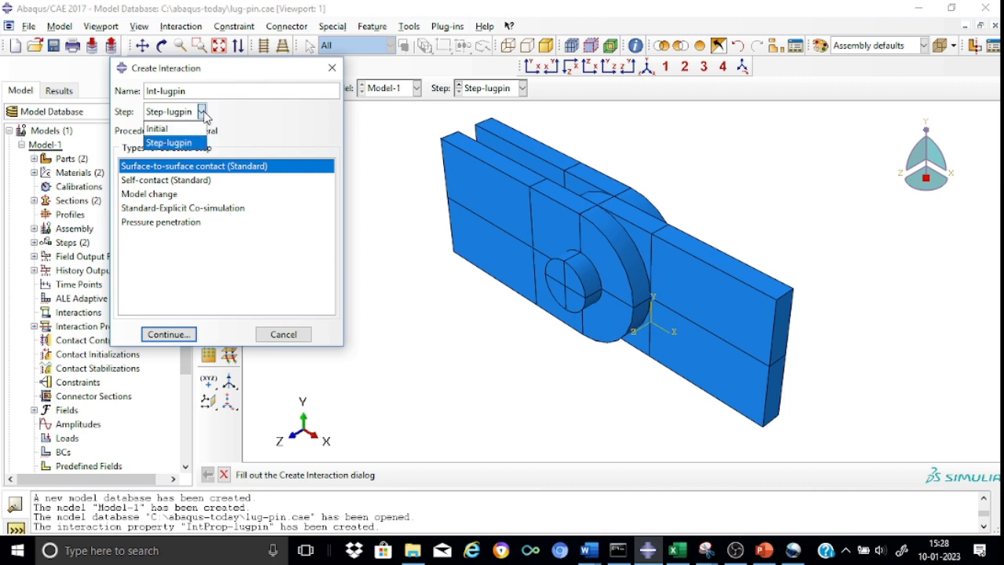
pyautogui.click(176, 129)
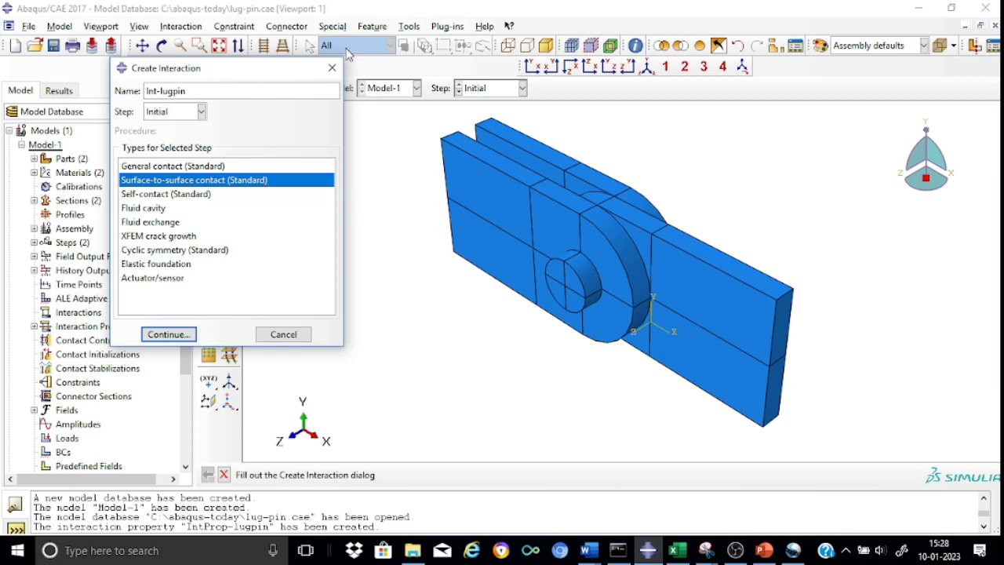
pyautogui.click(332, 67)
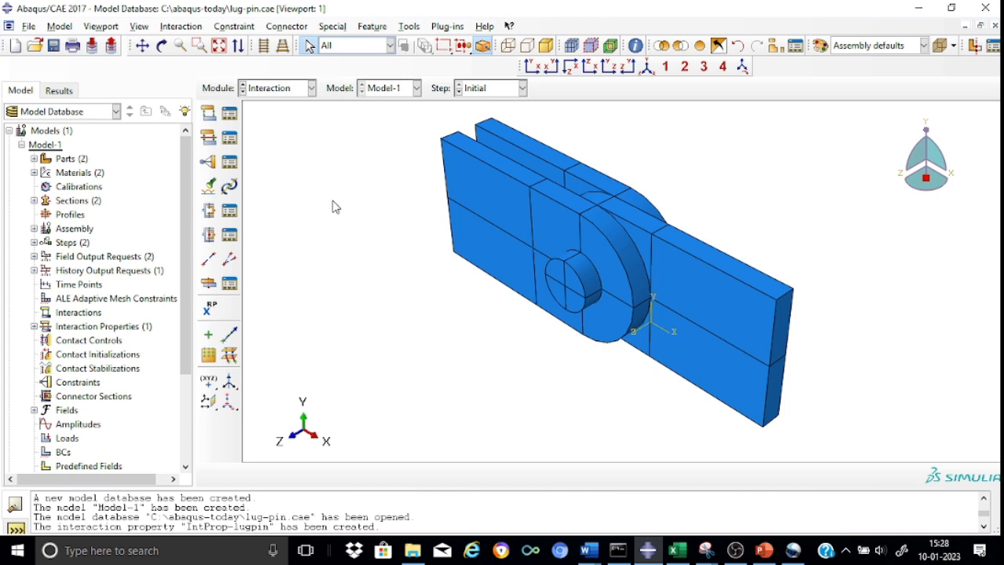
# Step: Find contact pairs automatically across the whole model with a separation tolerance of 1
pyautogui.click(210, 193)
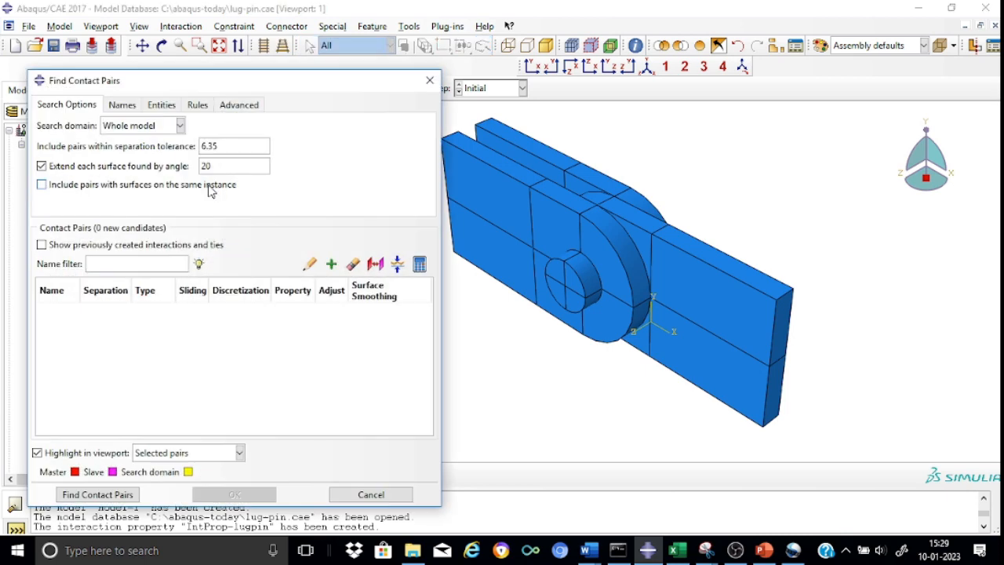
pyautogui.click(224, 143)
pyautogui.press('BackSpace')
pyautogui.press('BackSpace')
pyautogui.press('BackSpace')
pyautogui.press('BackSpace')
pyautogui.write('1')
pyautogui.click(92, 495)
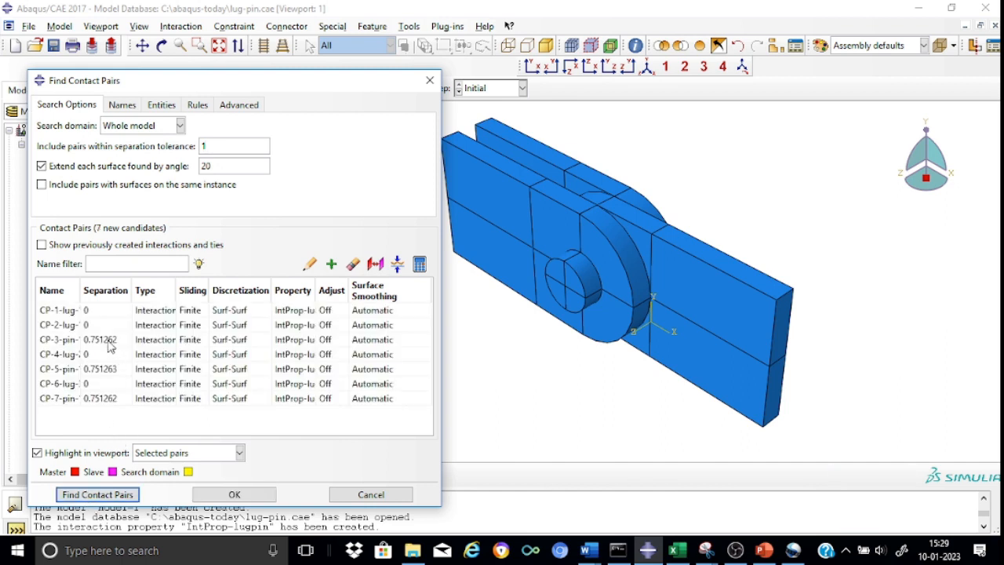
# Step: Review the candidate contact pairs' surfaces, types and assigned property, and create interactions from all of them
pyautogui.doubleClick(80, 287)
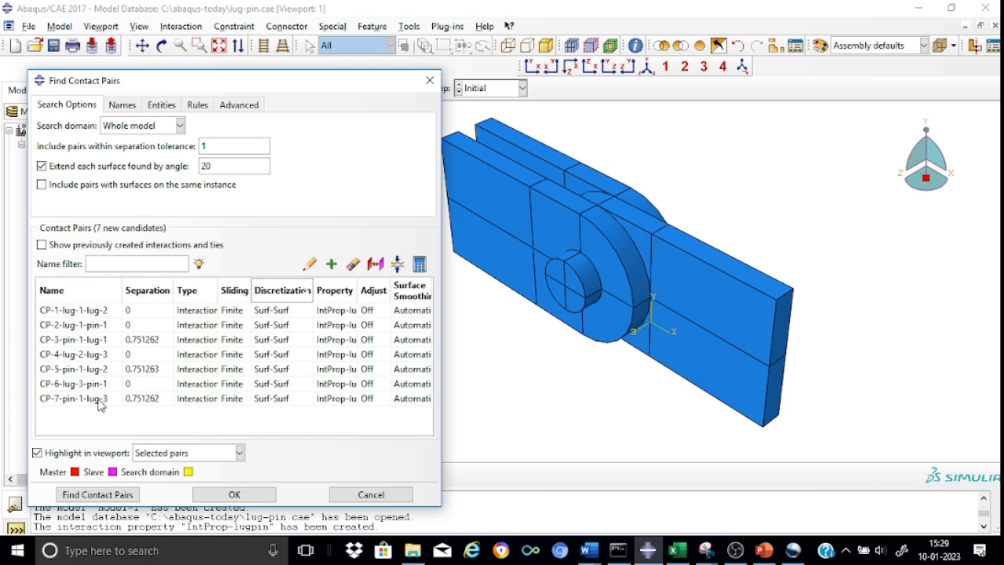
pyautogui.click(97, 311)
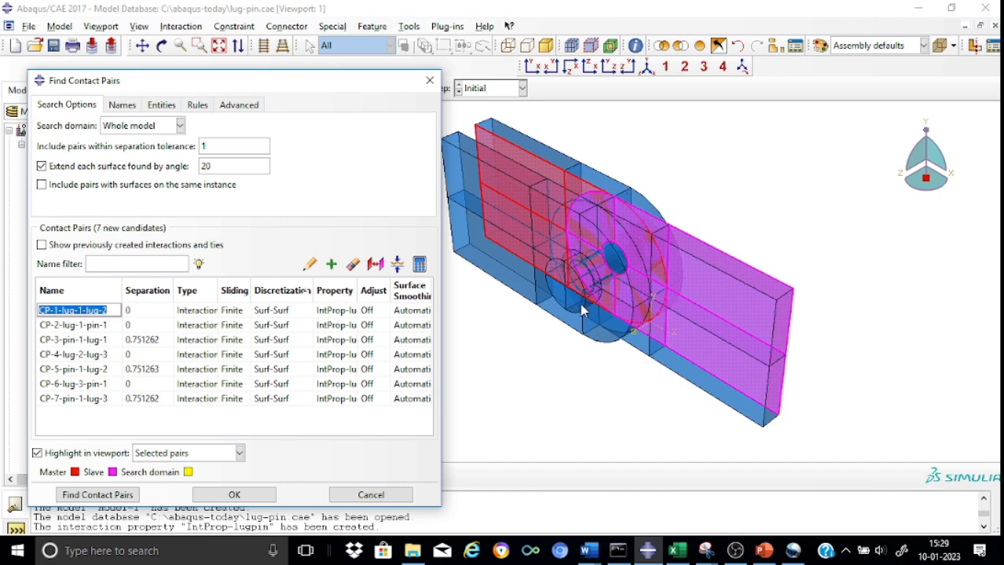
pyautogui.click(86, 399)
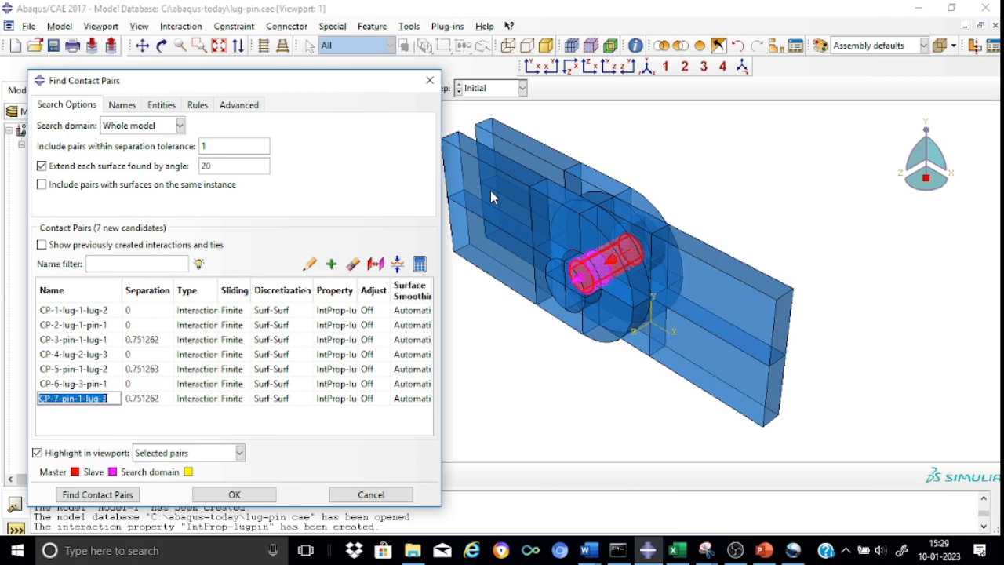
pyautogui.click(105, 429)
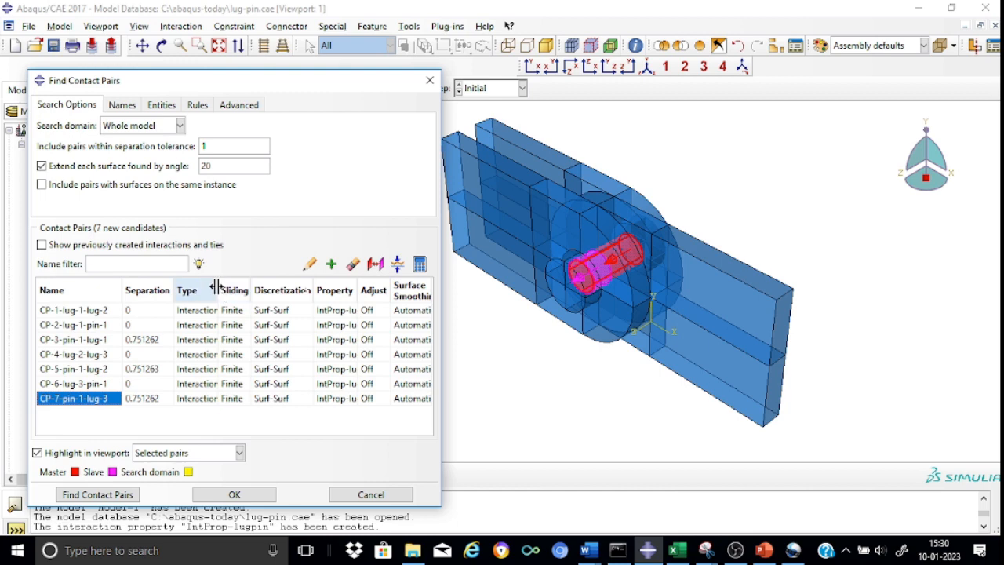
pyautogui.moveTo(218, 289); pyautogui.dragTo(243, 290)
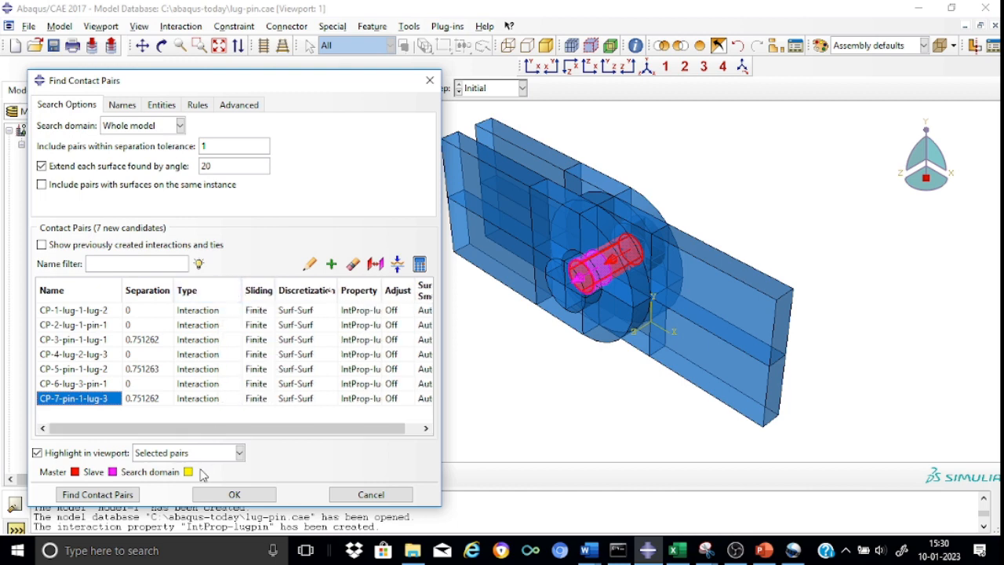
pyautogui.moveTo(238, 433); pyautogui.dragTo(292, 434)
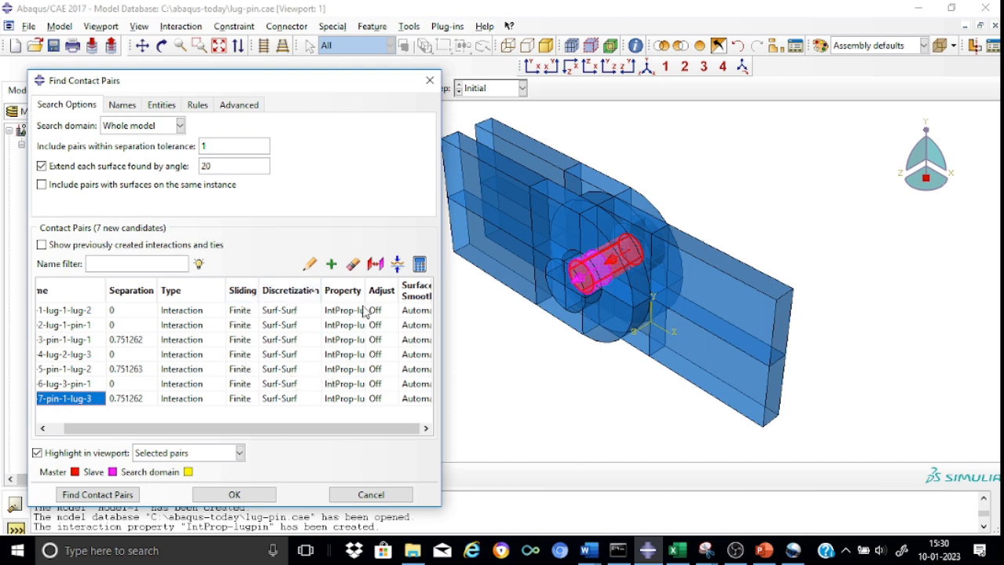
pyautogui.moveTo(364, 290); pyautogui.dragTo(385, 290)
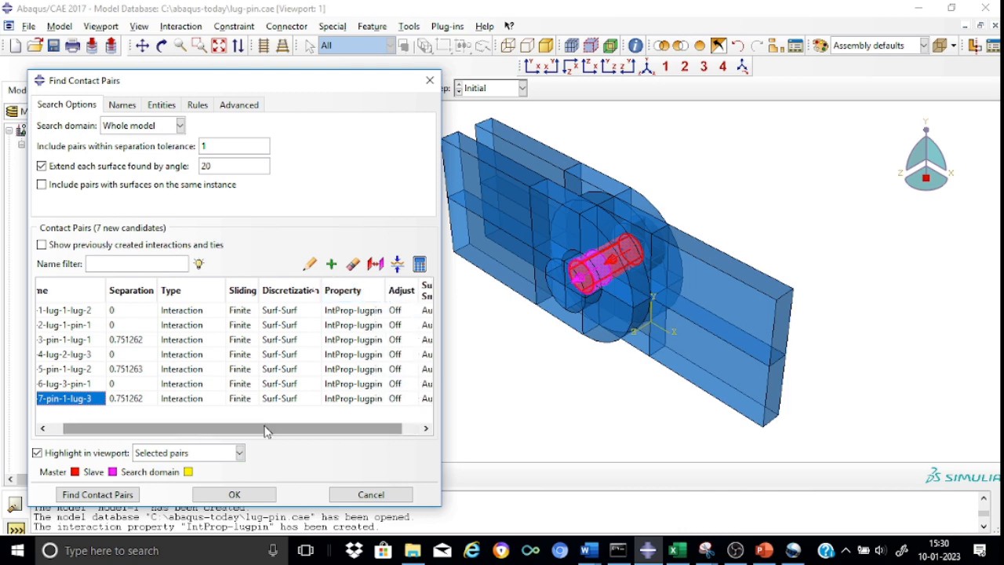
pyautogui.moveTo(310, 432); pyautogui.dragTo(330, 436)
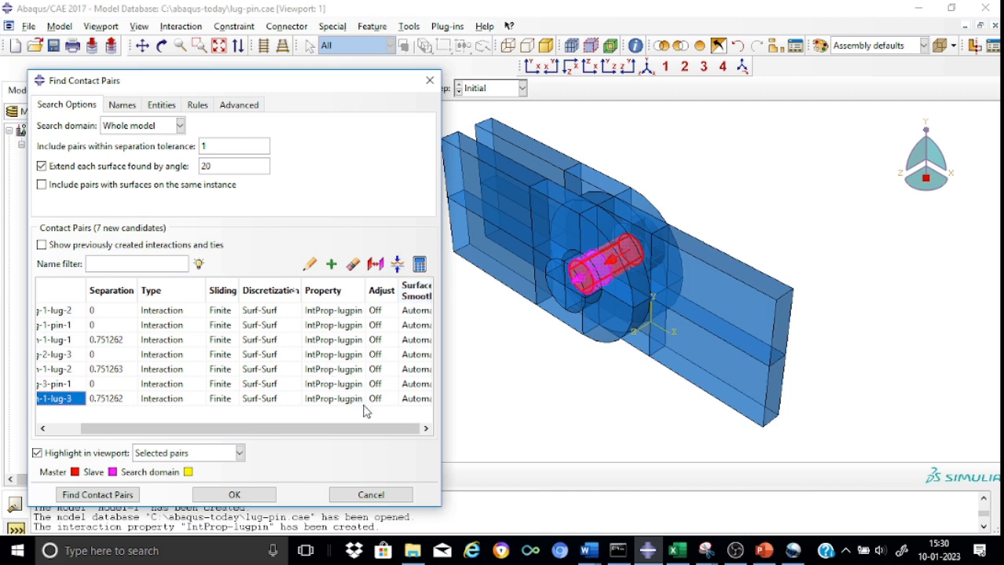
pyautogui.click(212, 496)
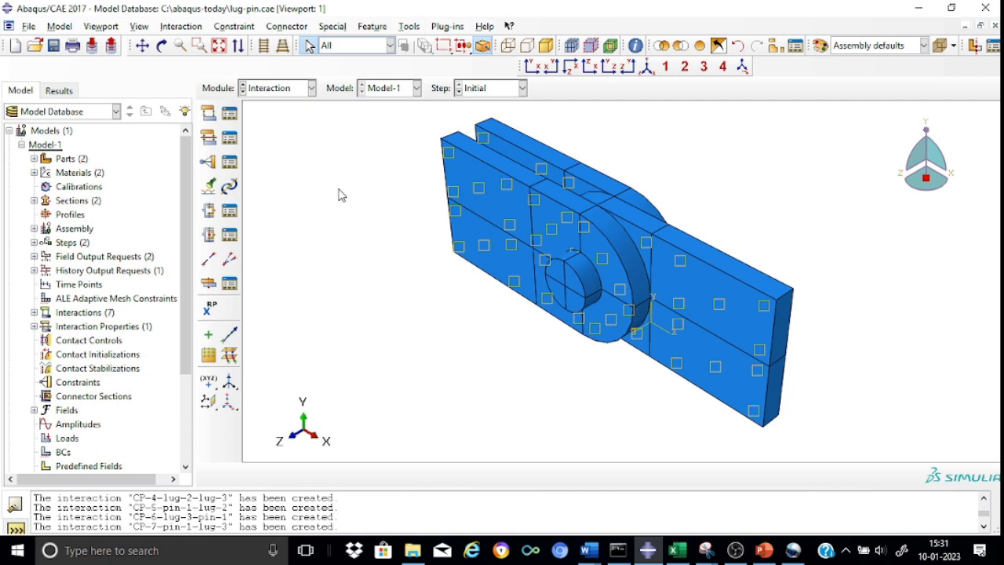
# Step: In the Load module, start a mechanical Displacement/Rotation boundary condition named BC-fixed in the Initial step
pyautogui.click(313, 91)
pyautogui.click(275, 172)
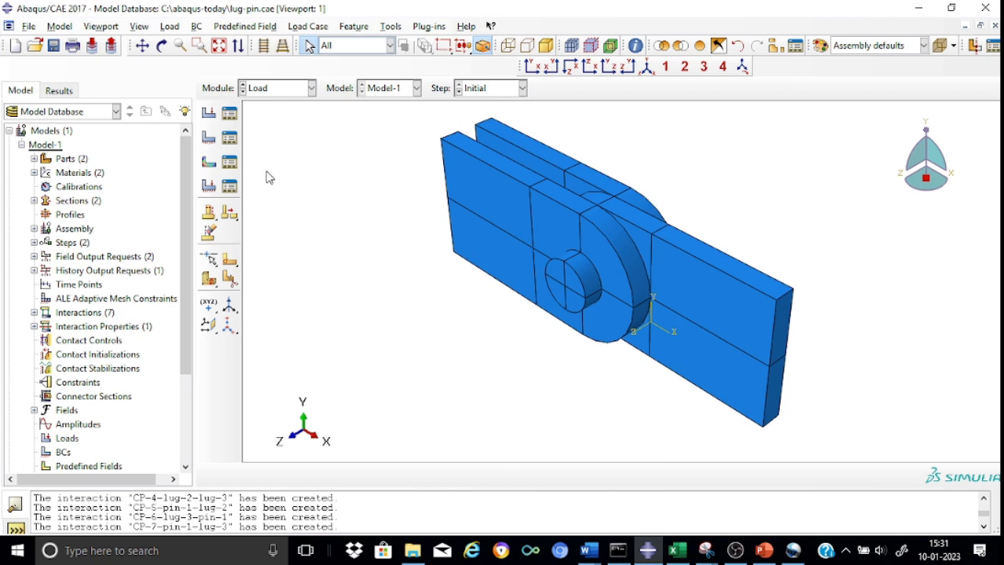
pyautogui.click(209, 139)
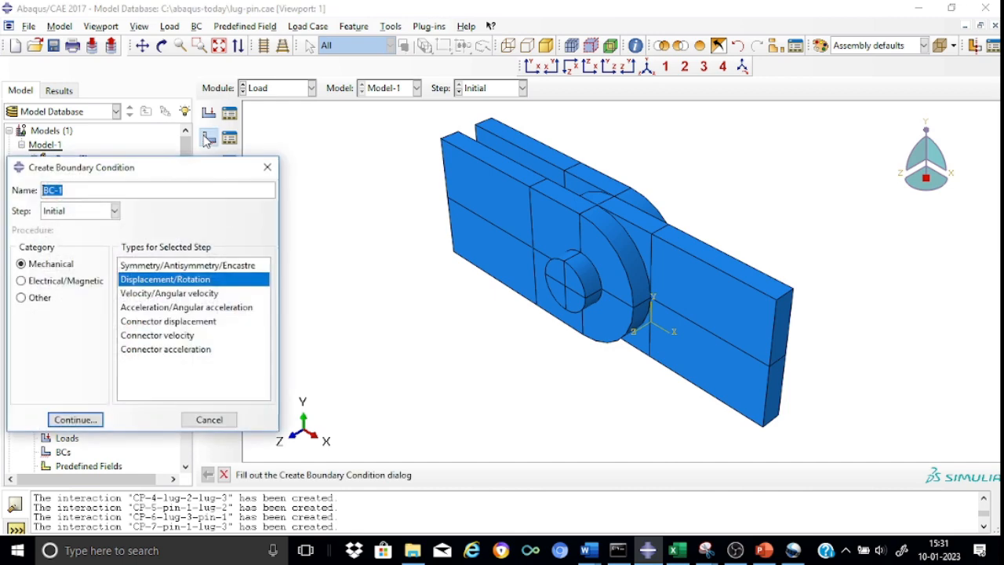
pyautogui.click(81, 184)
pyautogui.write('pinned')
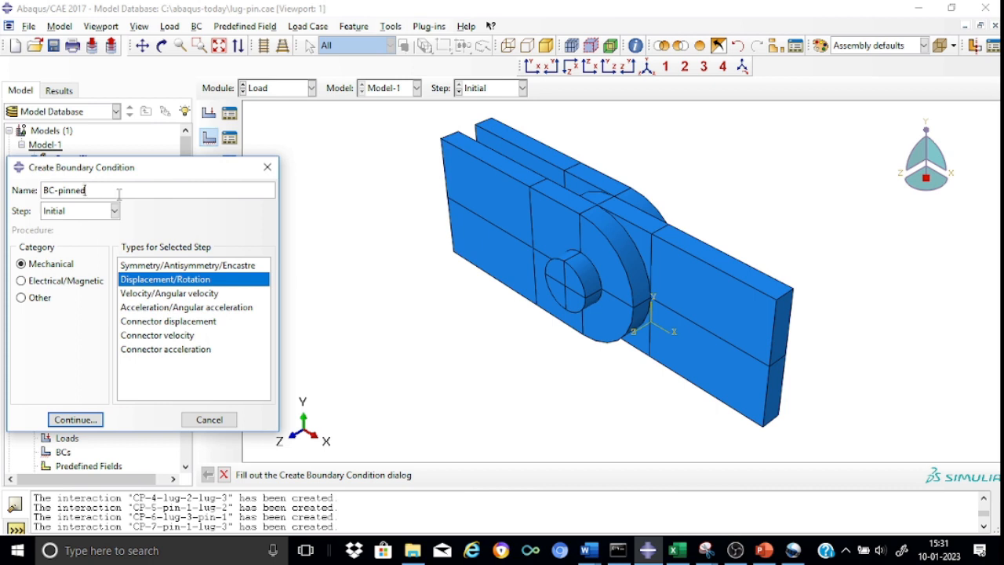
pyautogui.press('BackSpace')
pyautogui.press('BackSpace')
pyautogui.press('BackSpace')
pyautogui.press('BackSpace')
pyautogui.press('BackSpace')
pyautogui.press('BackSpace')
pyautogui.write('fixed')
pyautogui.click(72, 421)
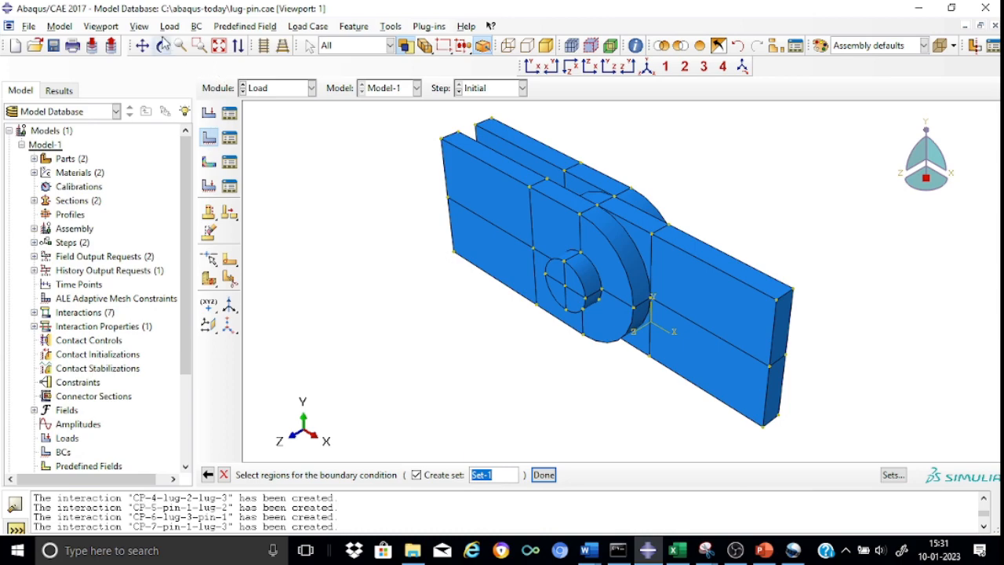
# Step: Select the four end faces of the two parallel lugs, opposite the pin, as the region for the BC-fixed boundary condition
pyautogui.click(164, 45)
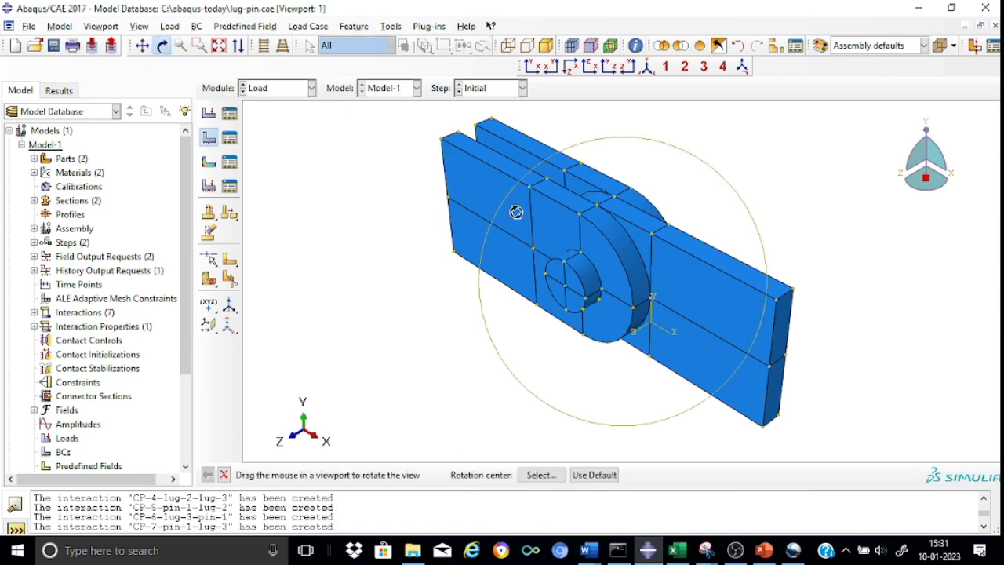
pyautogui.moveTo(517, 211); pyautogui.dragTo(651, 318)
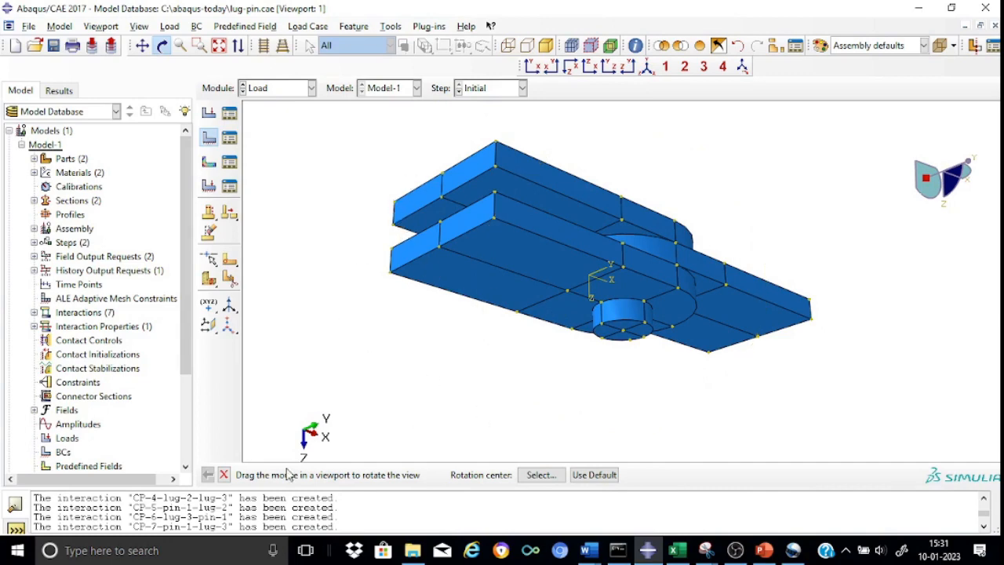
pyautogui.click(224, 475)
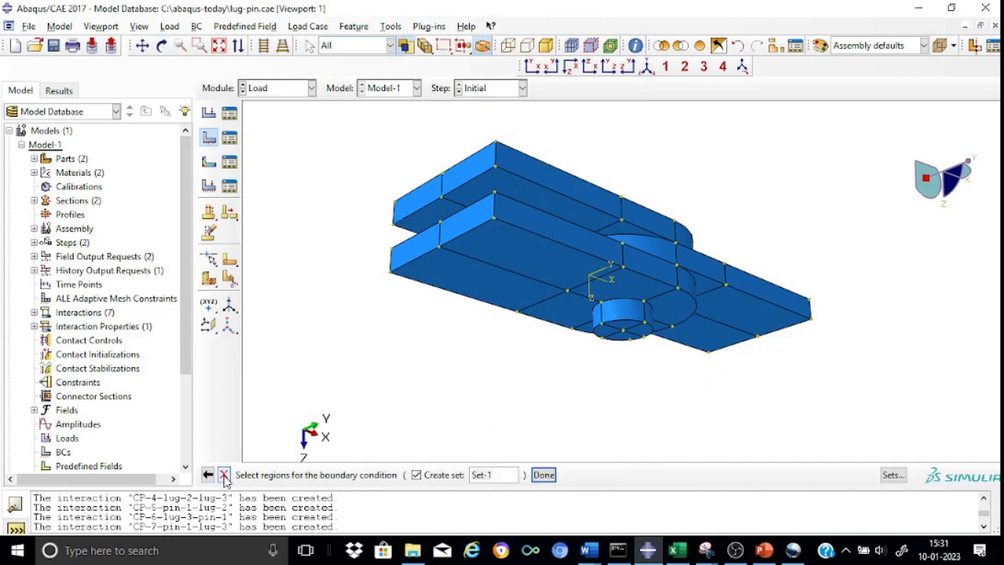
pyautogui.click(411, 205)
pyautogui.keyDown('shift'); pyautogui.click(465, 179); pyautogui.keyUp('shift')
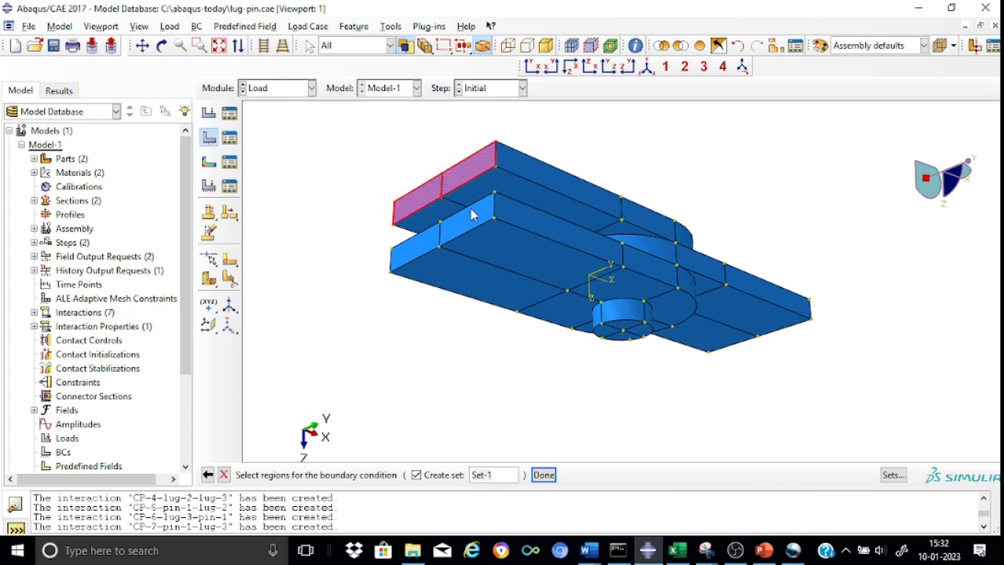
pyautogui.keyDown('shift'); pyautogui.click(472, 215); pyautogui.keyUp('shift')
pyautogui.keyDown('shift'); pyautogui.click(416, 252); pyautogui.keyUp('shift')
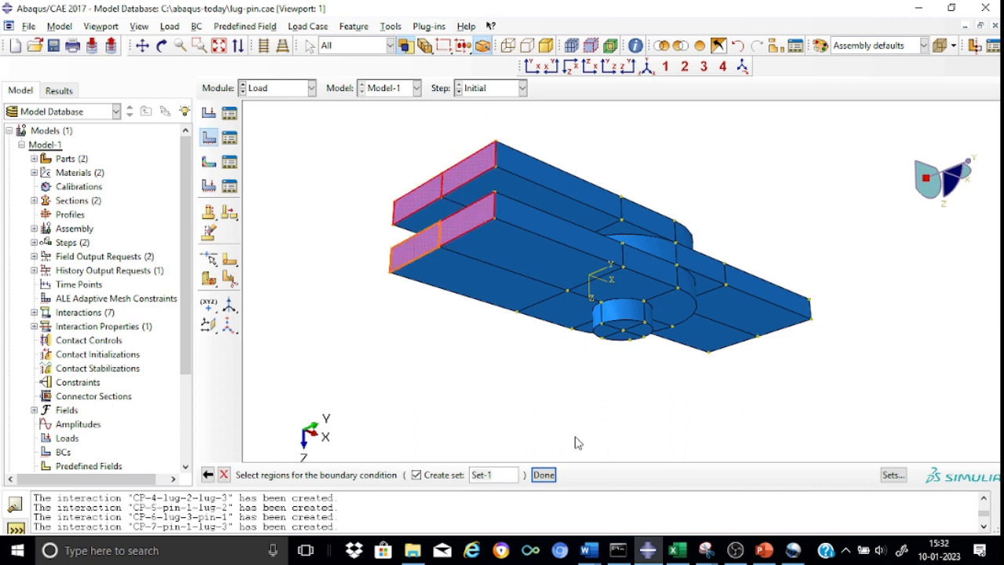
pyautogui.click(545, 476)
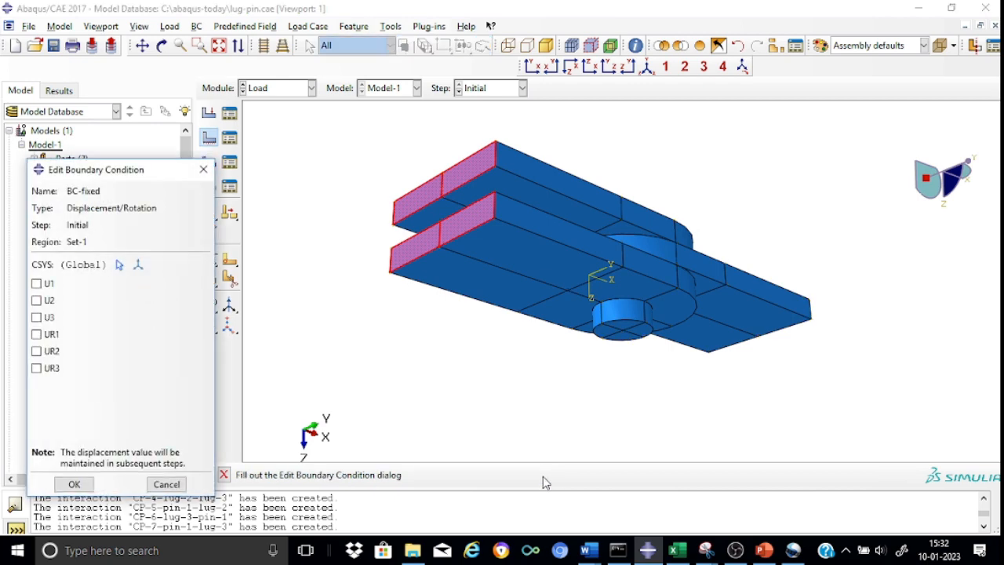
# Step: Constrain U1, U2, U3, UR1, UR2 and UR3 in BC-fixed and save the boundary condition
pyautogui.click(36, 285)
pyautogui.click(37, 301)
pyautogui.click(37, 317)
pyautogui.click(38, 335)
pyautogui.click(37, 352)
pyautogui.click(36, 369)
pyautogui.click(81, 485)
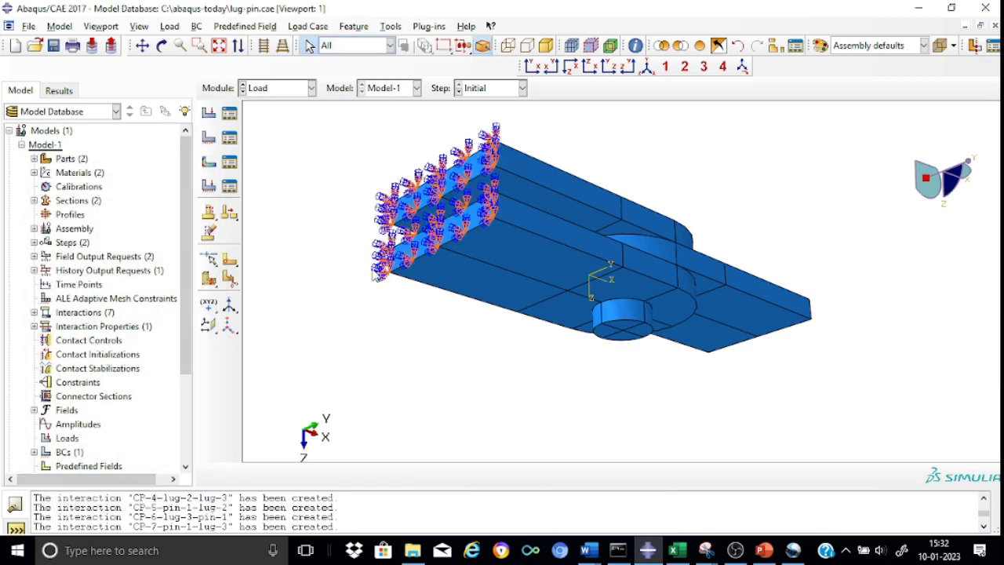
# Step: Start a mechanical Pressure load named Load-lug in the Step-lugpin step
pyautogui.click(648, 68)
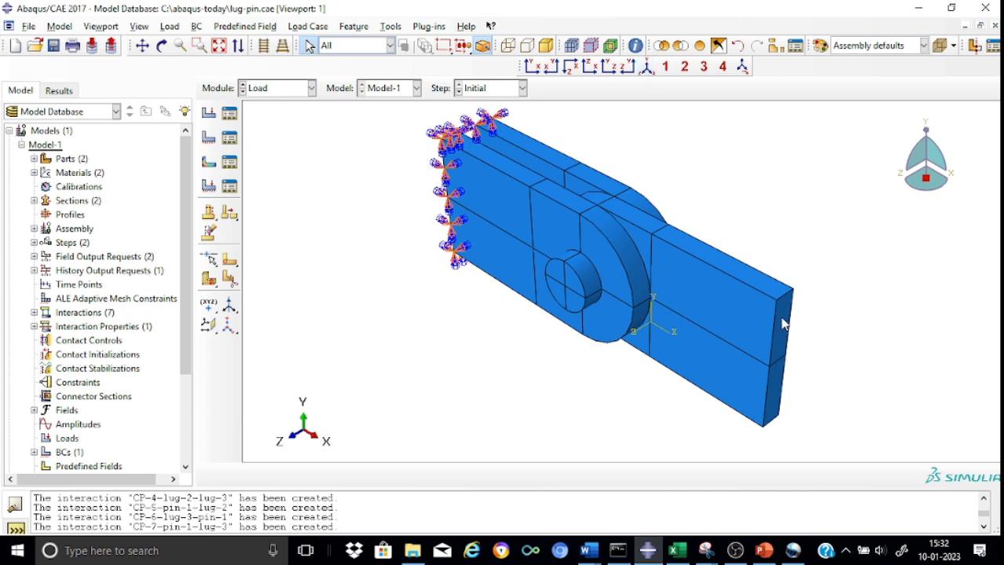
pyautogui.click(210, 112)
pyautogui.click(75, 146)
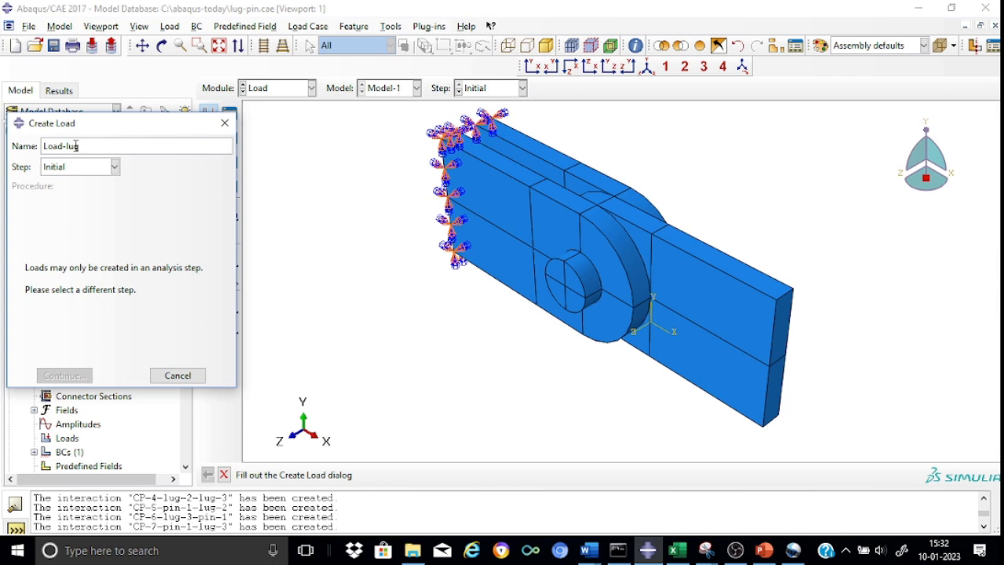
pyautogui.click(114, 167)
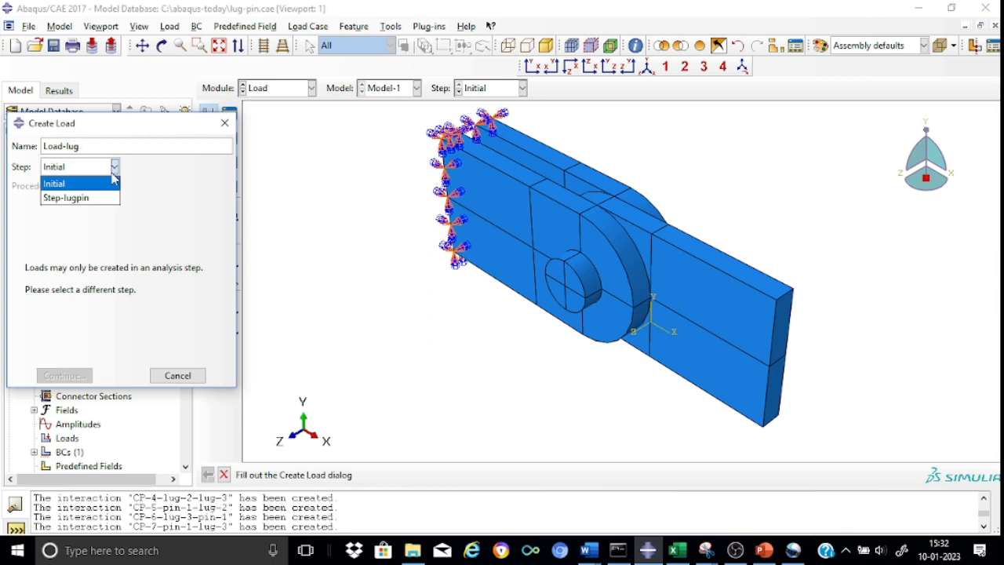
pyautogui.click(92, 199)
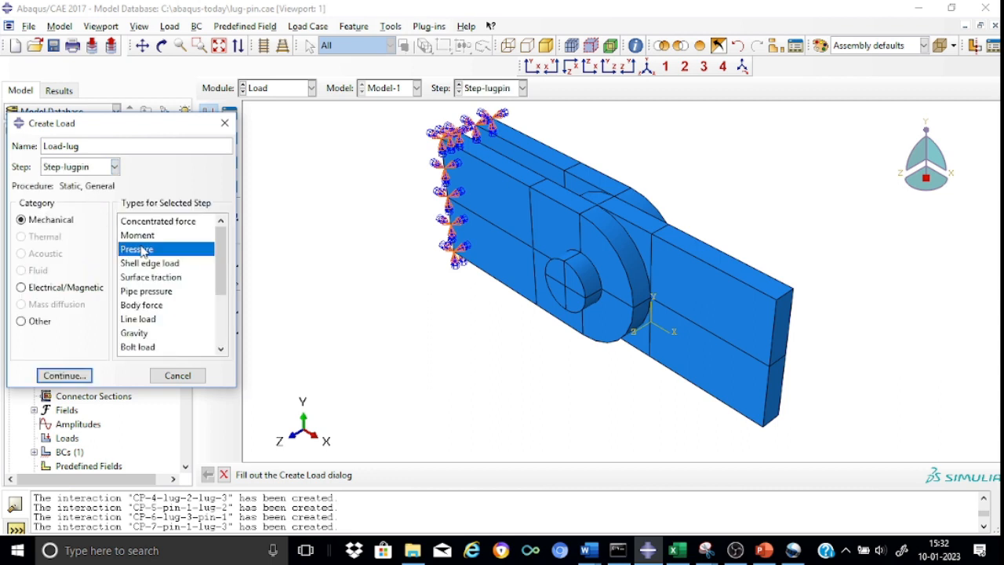
pyautogui.click(63, 376)
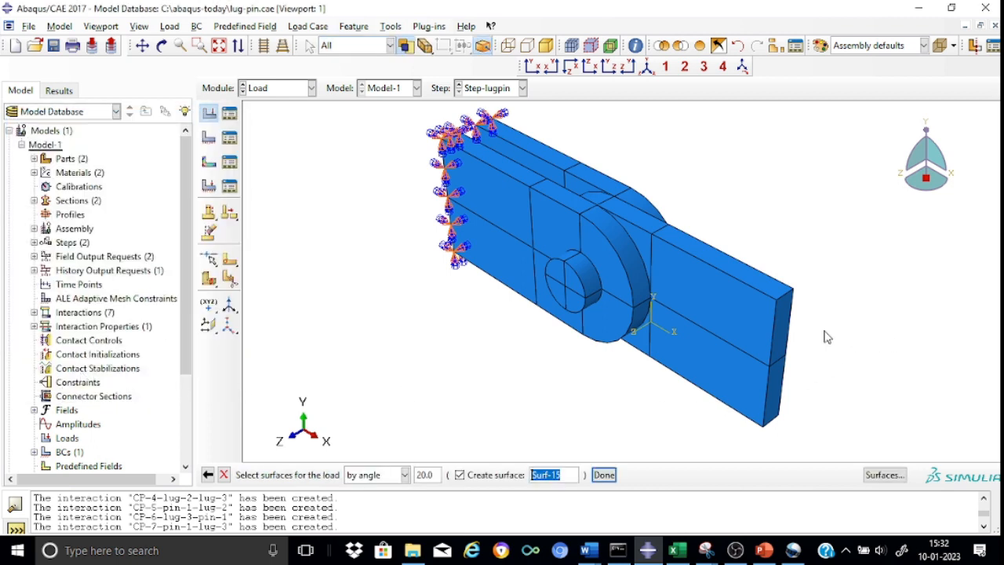
# Step: Apply the load to the single middle lug's free end face with Uniform distribution, magnitude 75 and Ramp amplitude
pyautogui.click(779, 325)
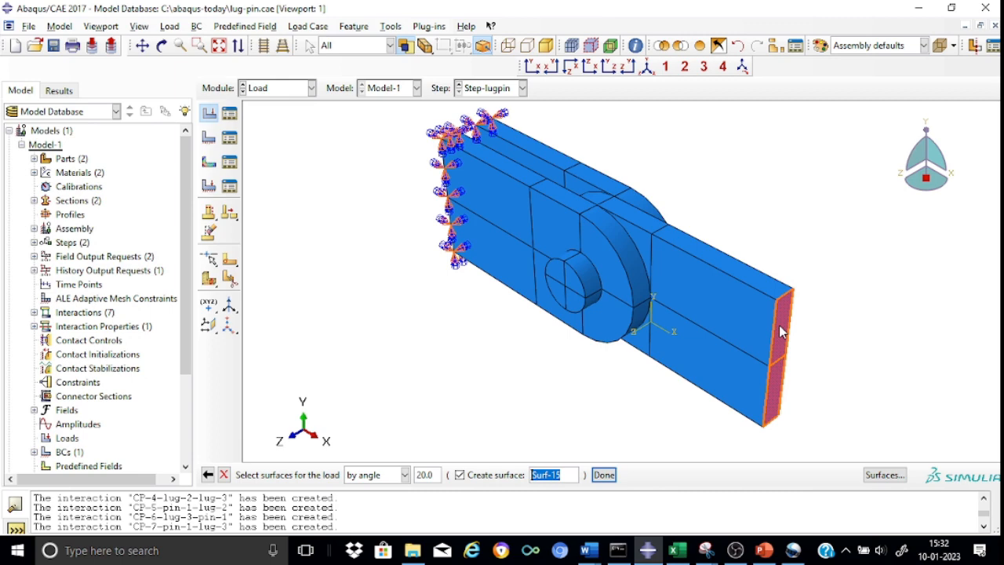
pyautogui.click(604, 476)
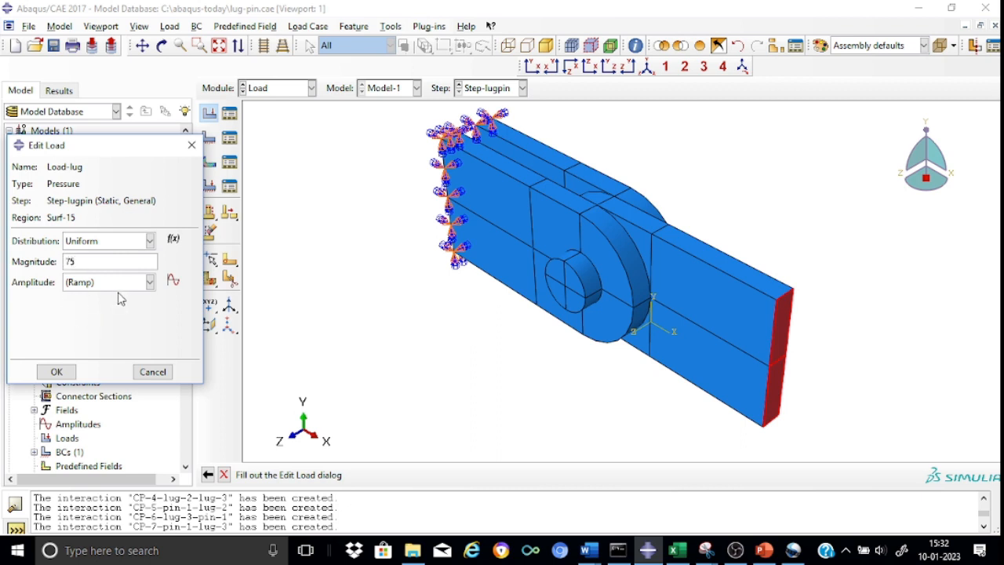
pyautogui.click(66, 372)
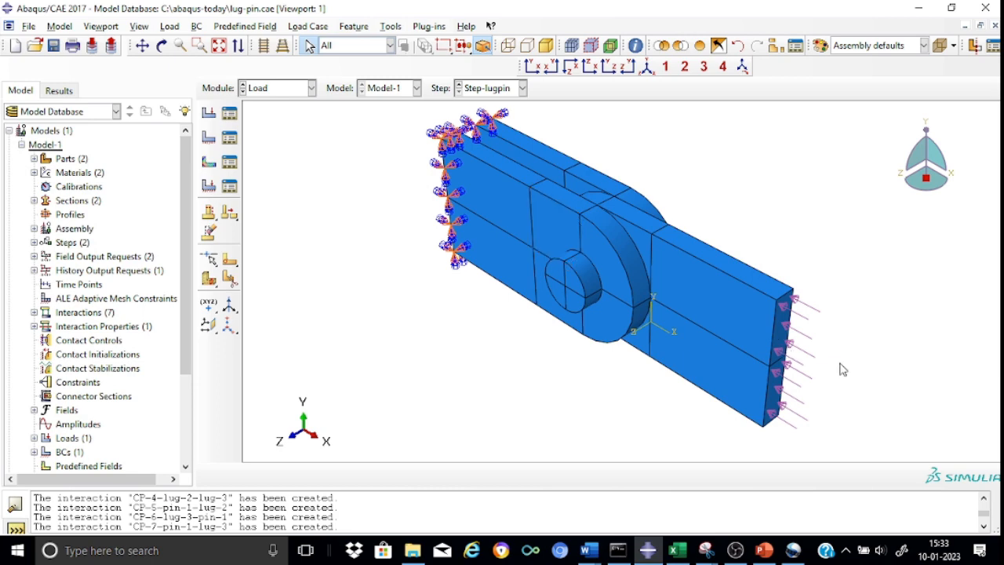
# Step: Edit Load-lug and set its pressure magnitude to -75
pyautogui.click(232, 118)
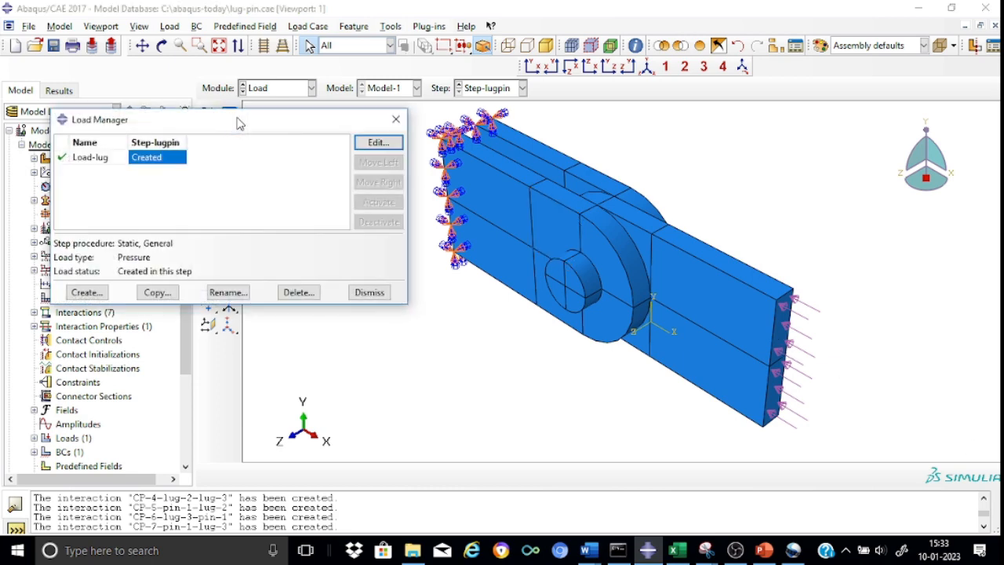
pyautogui.click(379, 142)
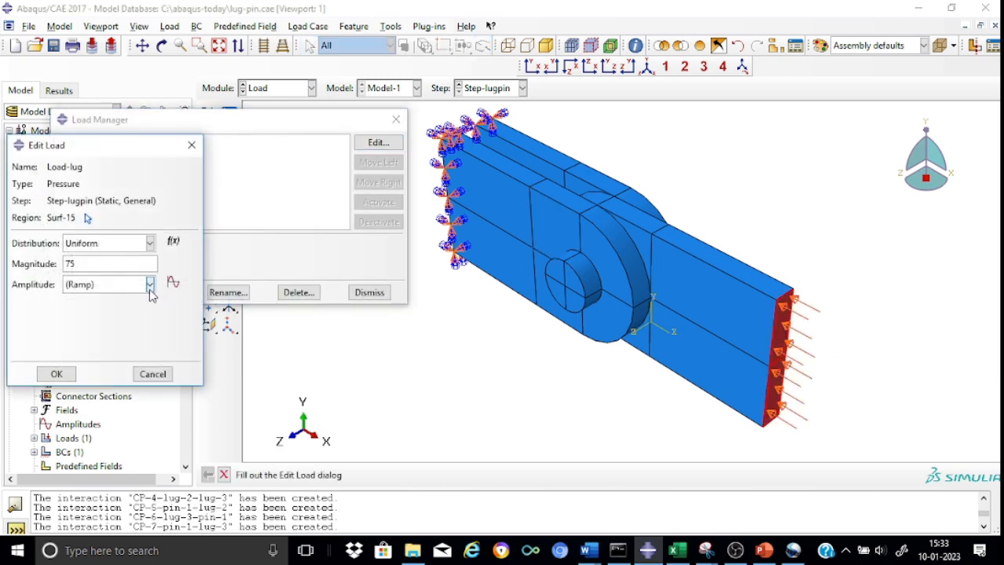
pyautogui.click(66, 264)
pyautogui.write('-')
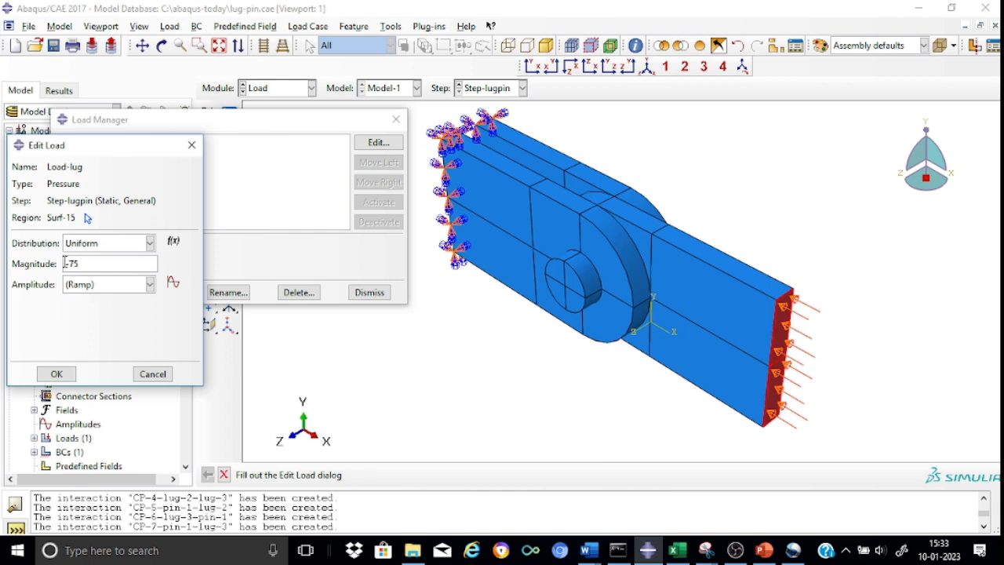
pyautogui.click(58, 375)
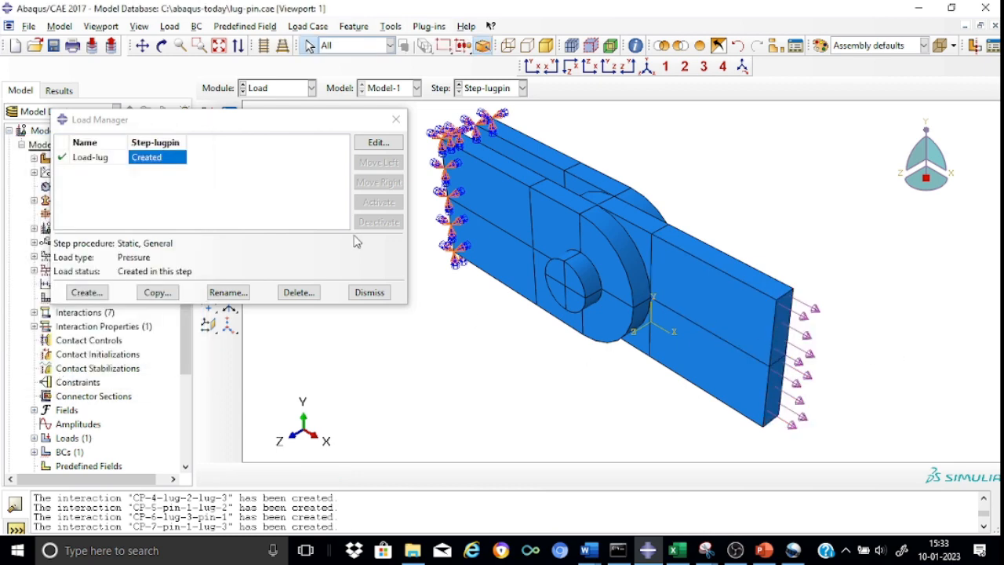
pyautogui.click(394, 122)
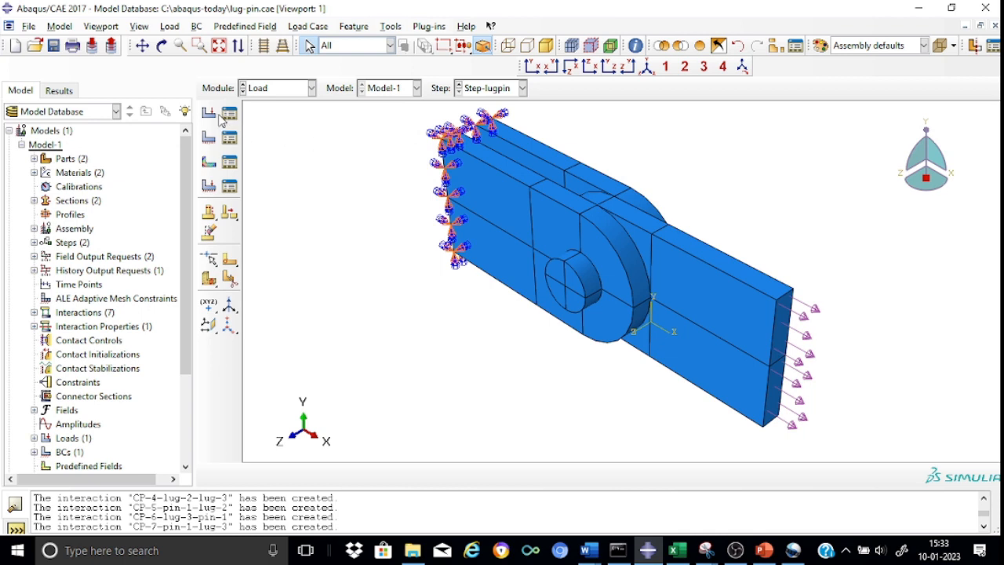
# Step: In the Mesh module, switch to the lug part and assign global seeds with an approximate size of 4
pyautogui.click(312, 88)
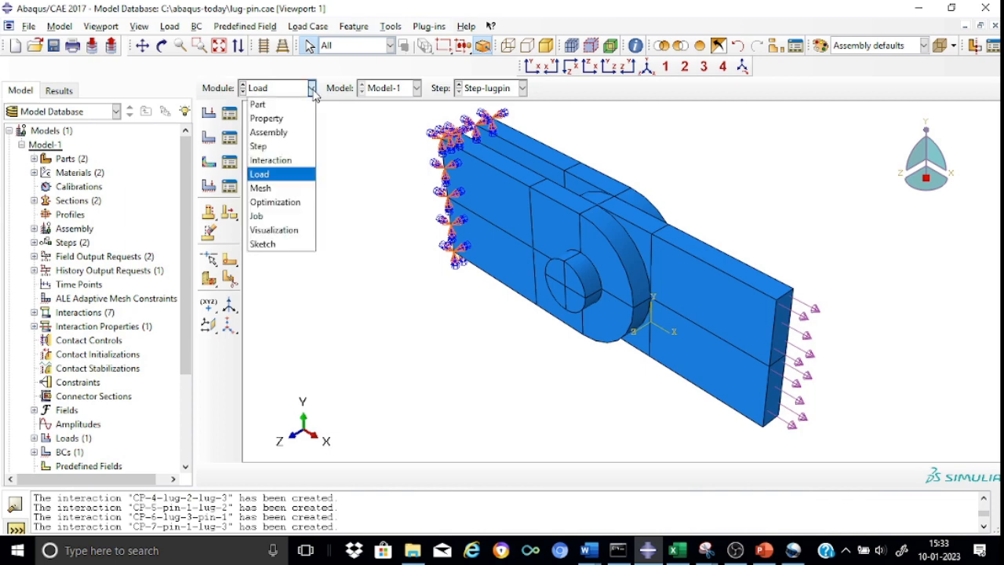
pyautogui.click(286, 189)
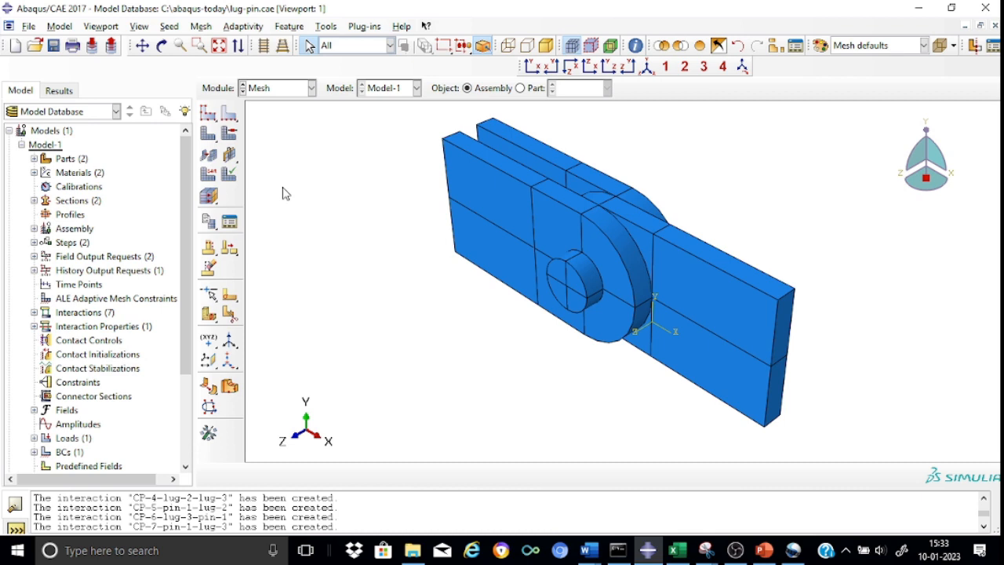
pyautogui.click(520, 88)
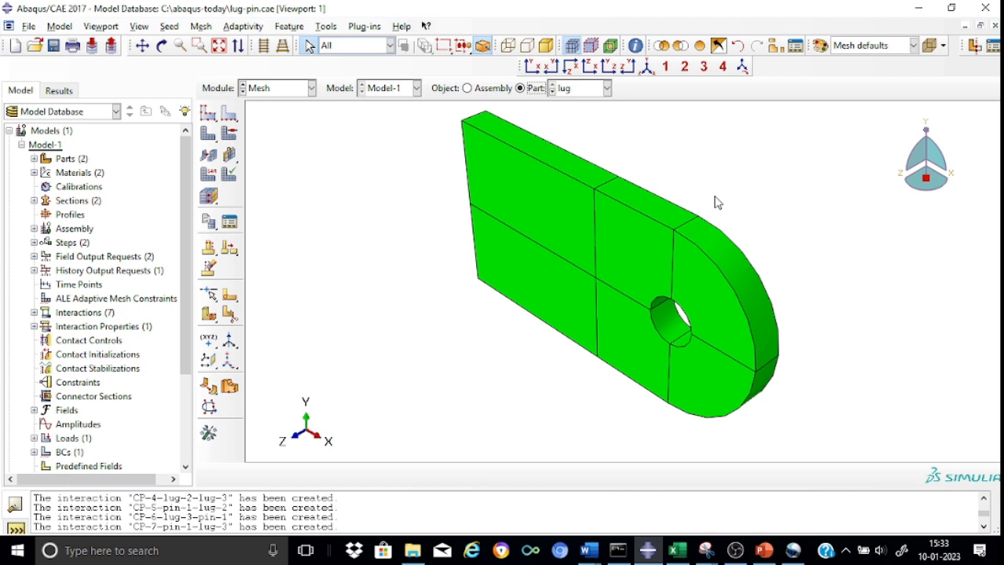
pyautogui.click(529, 66)
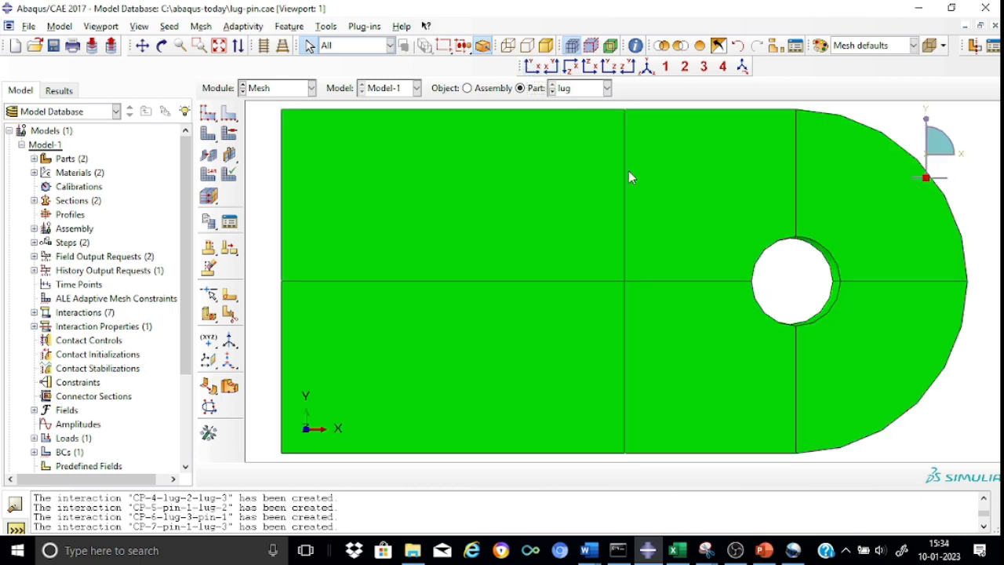
pyautogui.scroll(2, 629, 180)
pyautogui.scroll(-4, 629, 180)
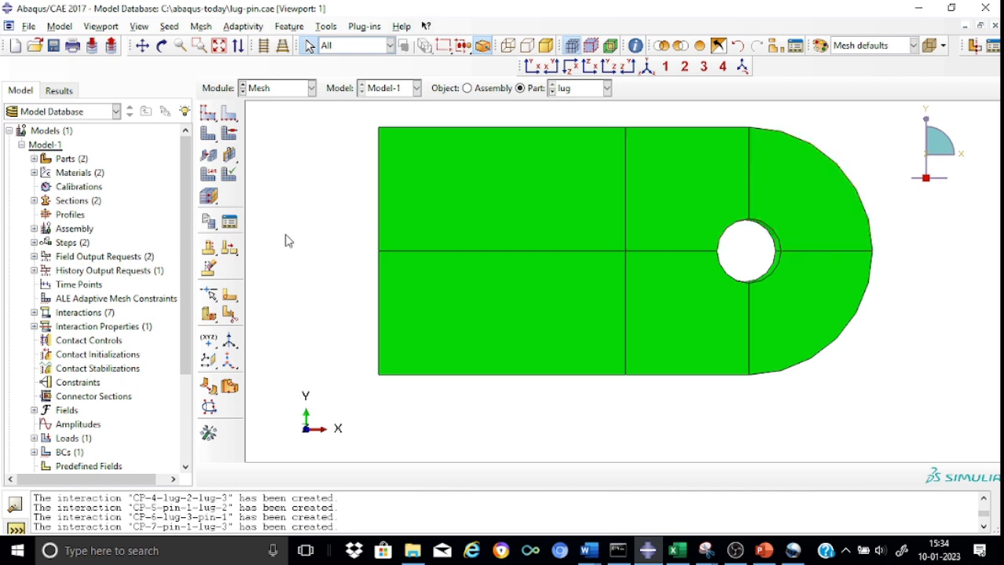
pyautogui.click(208, 116)
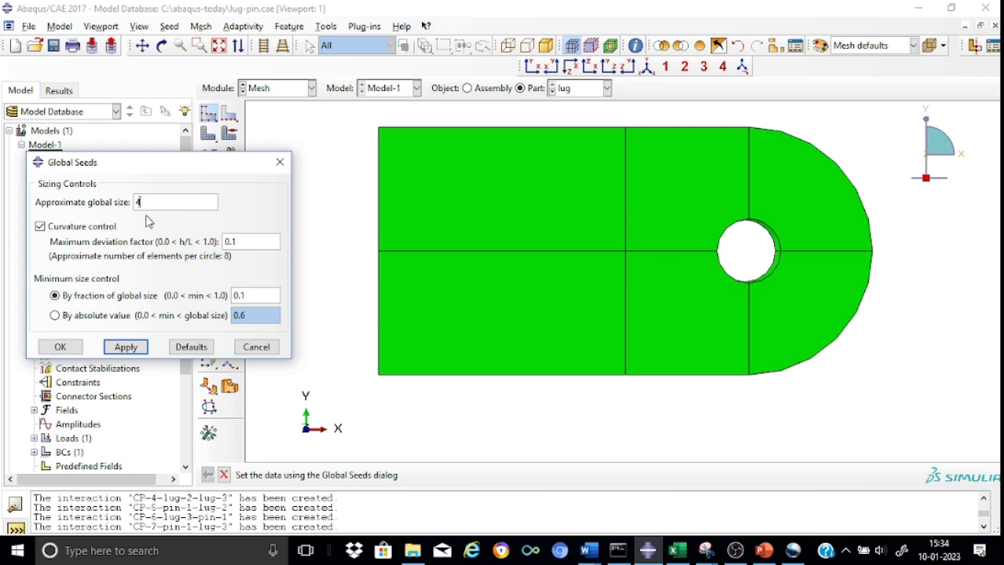
pyautogui.click(61, 347)
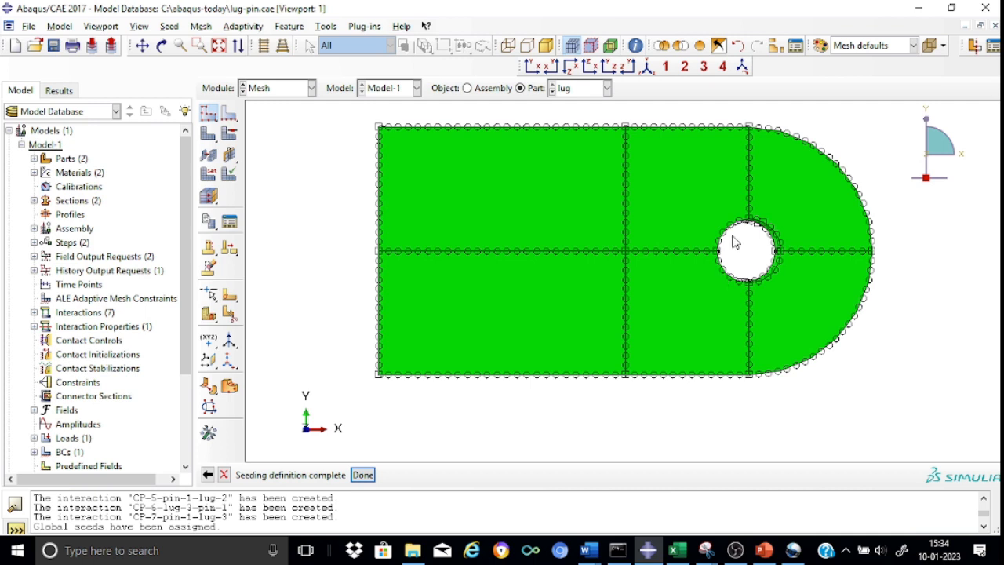
# Step: Select the front and rear circular edges of the lug's pin hole for local seeding
pyautogui.click(229, 114)
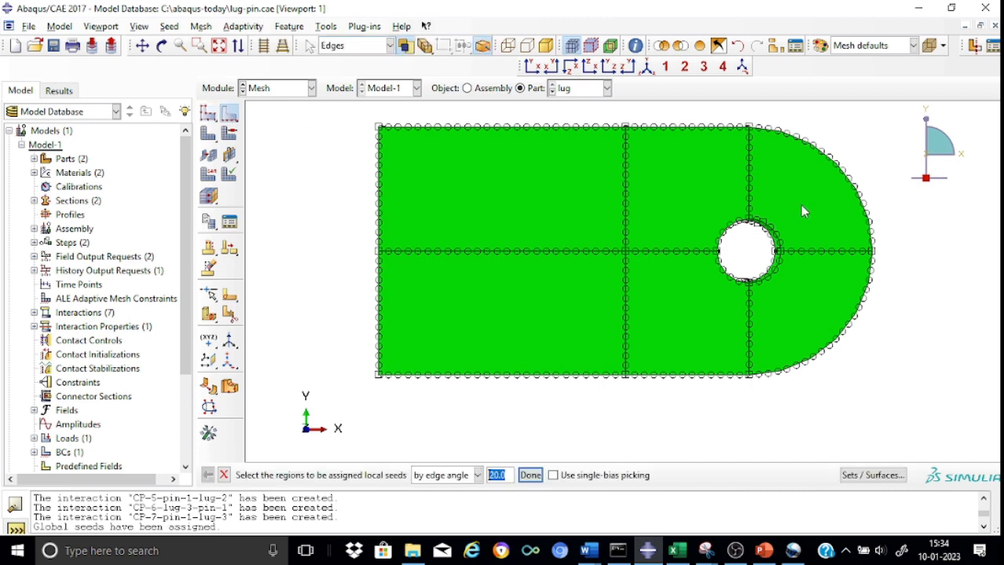
pyautogui.scroll(2, 802, 204)
pyautogui.scroll(1, 801, 204)
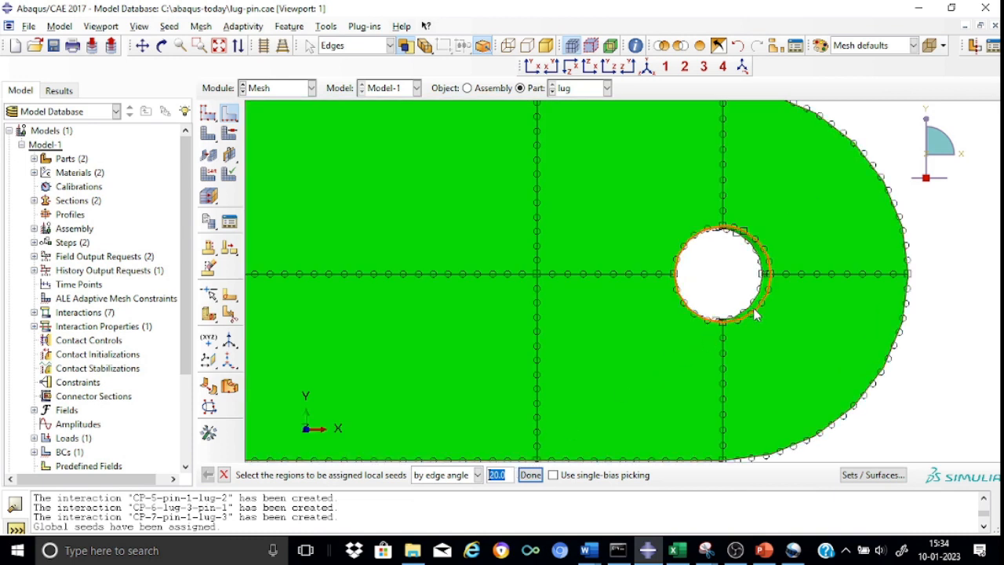
pyautogui.click(768, 255)
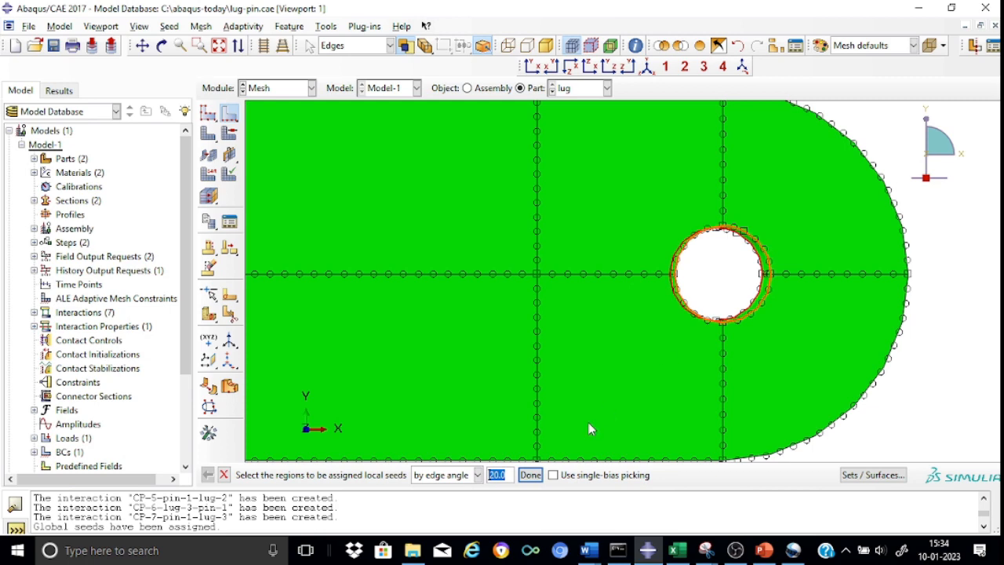
pyautogui.keyDown('shift'); pyautogui.click(584, 459); pyautogui.keyUp('shift')
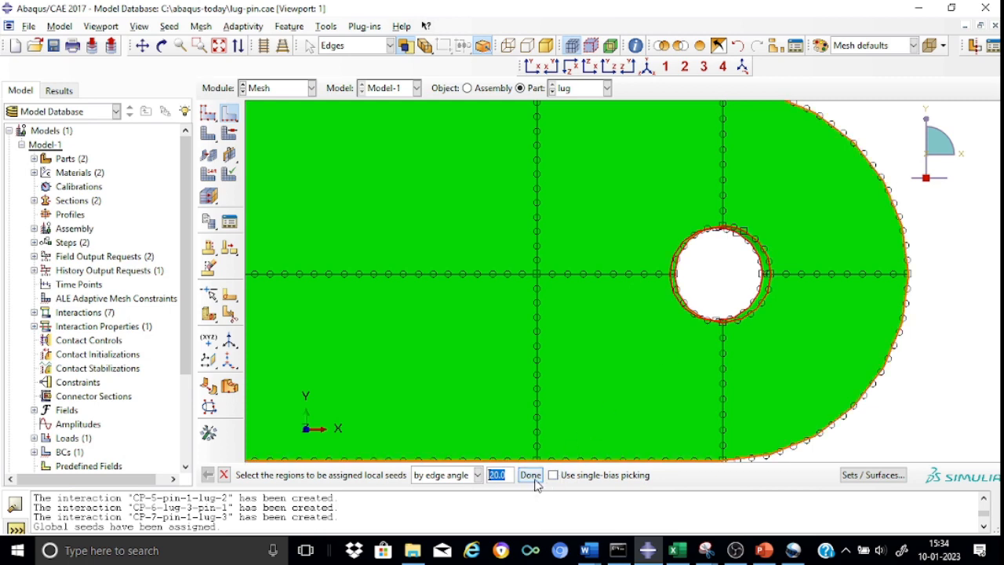
pyautogui.click(531, 476)
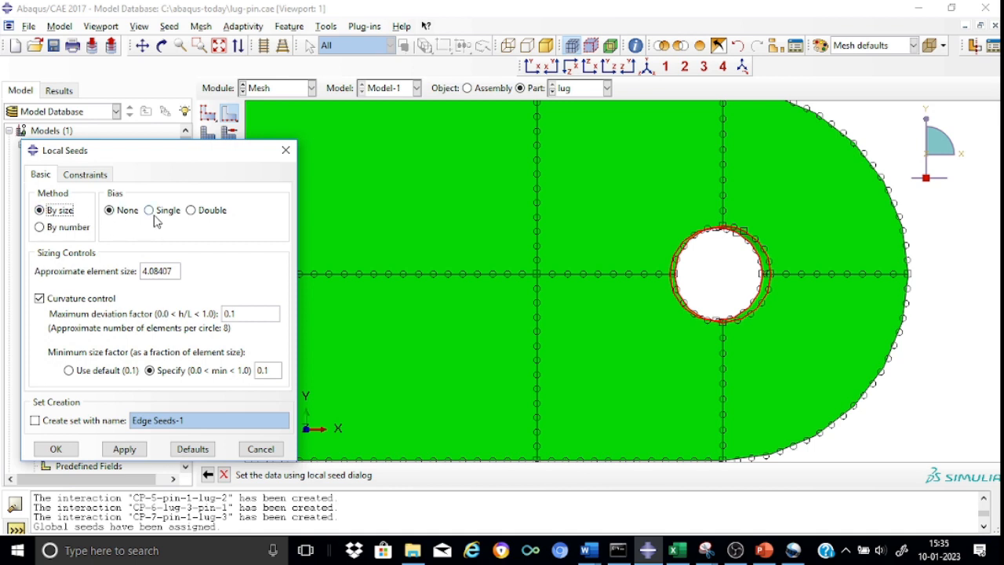
# Step: Set the local seeds on the hole edges to an approximate element size of 2 and apply them
pyautogui.click(145, 271)
pyautogui.press('Delete')
pyautogui.press('Delete')
pyautogui.press('Delete')
pyautogui.press('Delete')
pyautogui.press('Delete')
pyautogui.press('Delete')
pyautogui.write('2')
pyautogui.press('Delete')
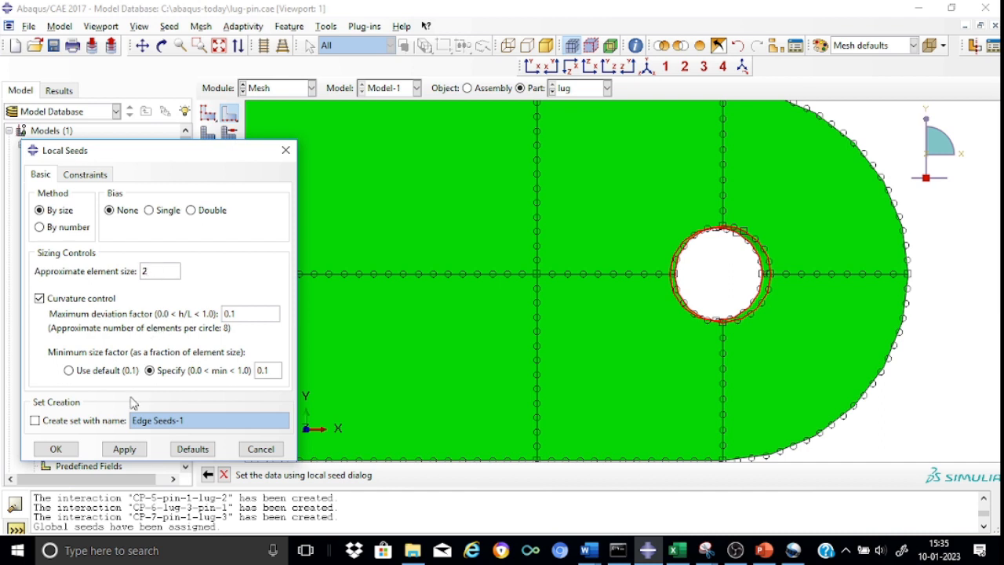
pyautogui.click(126, 452)
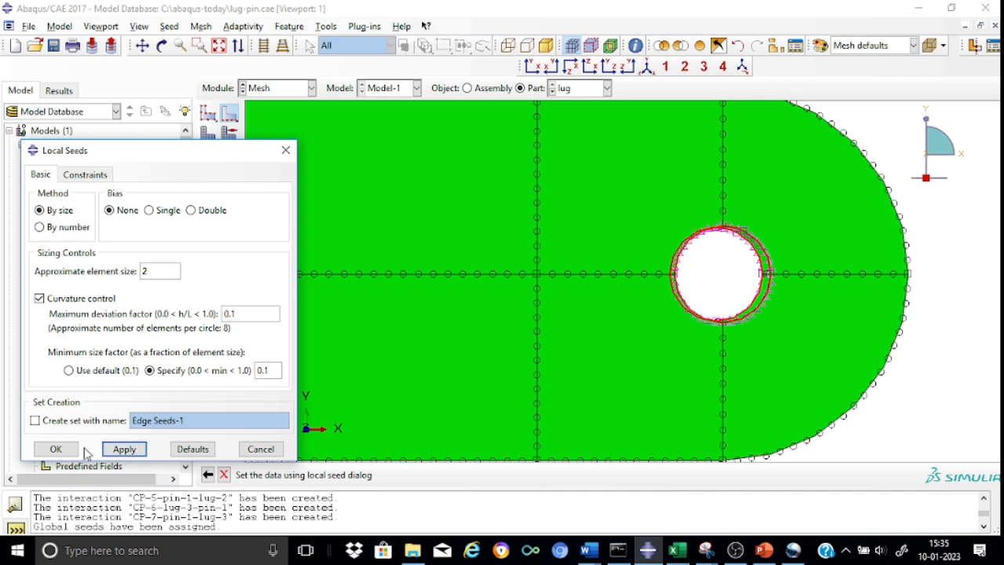
pyautogui.click(52, 449)
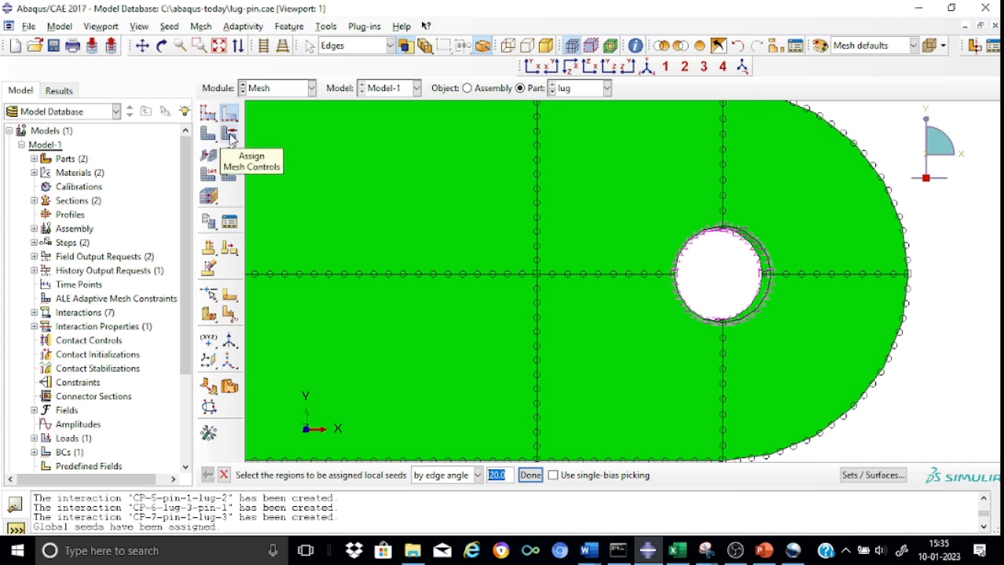
# Step: Assign mesh controls to all cells of the lug: hex element shape, sweep technique and medial axis algorithm with minimized mesh transition
pyautogui.click(537, 110)
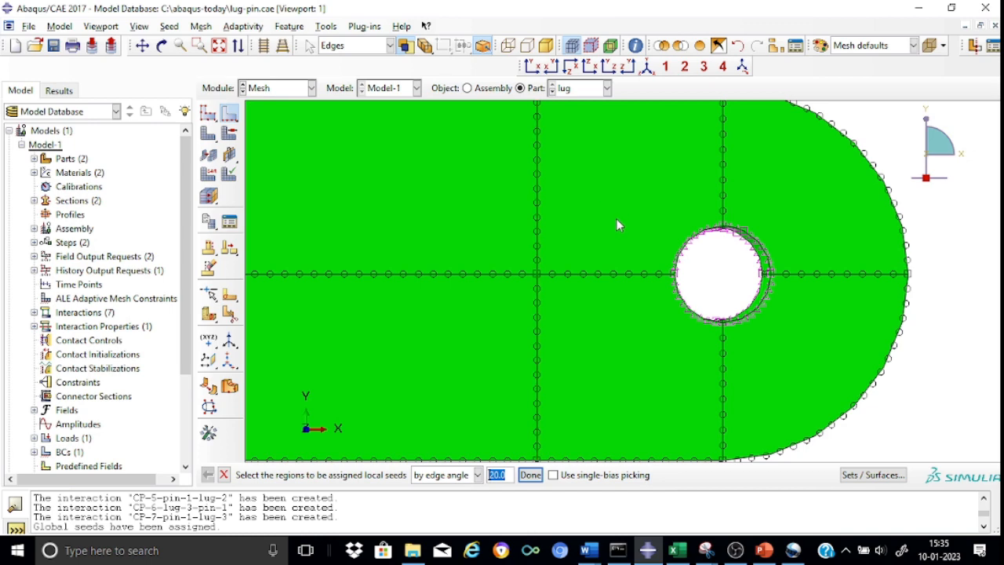
pyautogui.scroll(-3, 616, 224)
pyautogui.scroll(6, 616, 224)
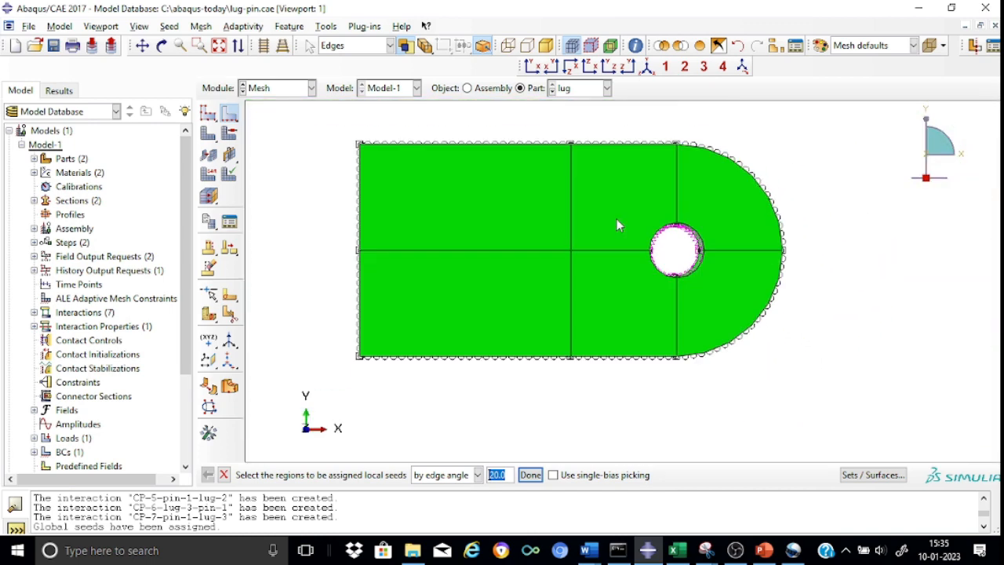
pyautogui.click(233, 136)
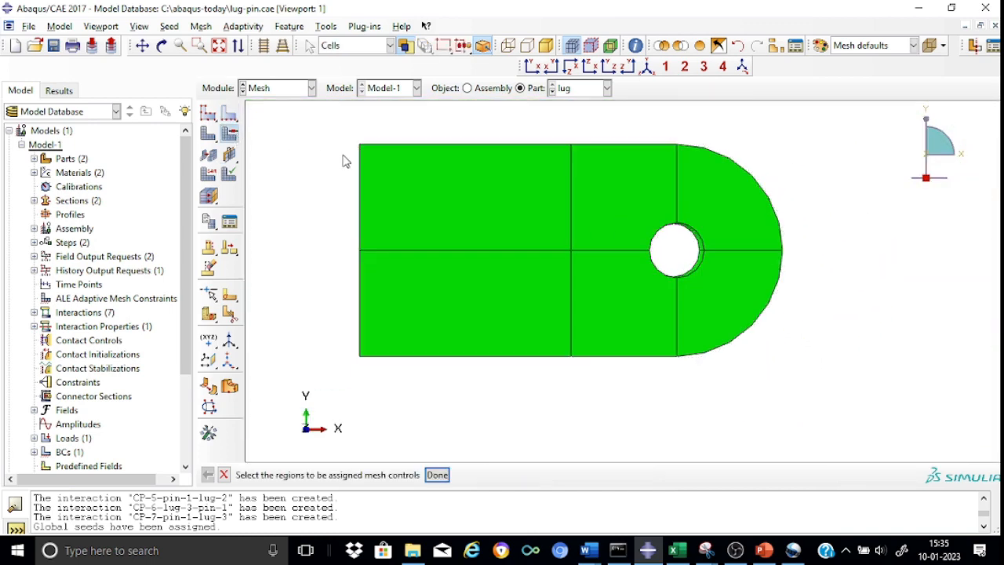
pyautogui.moveTo(339, 120); pyautogui.dragTo(820, 389)
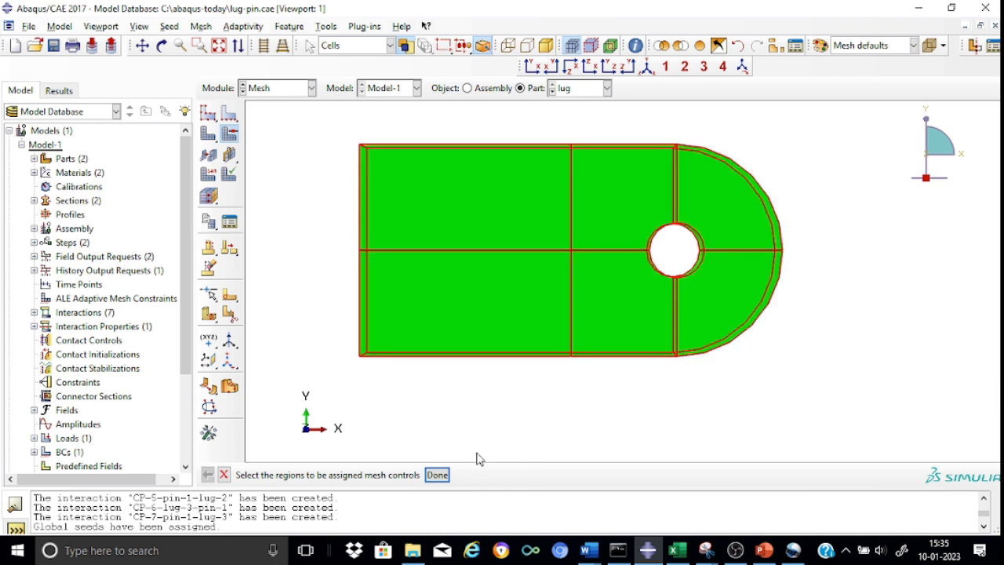
pyautogui.click(437, 474)
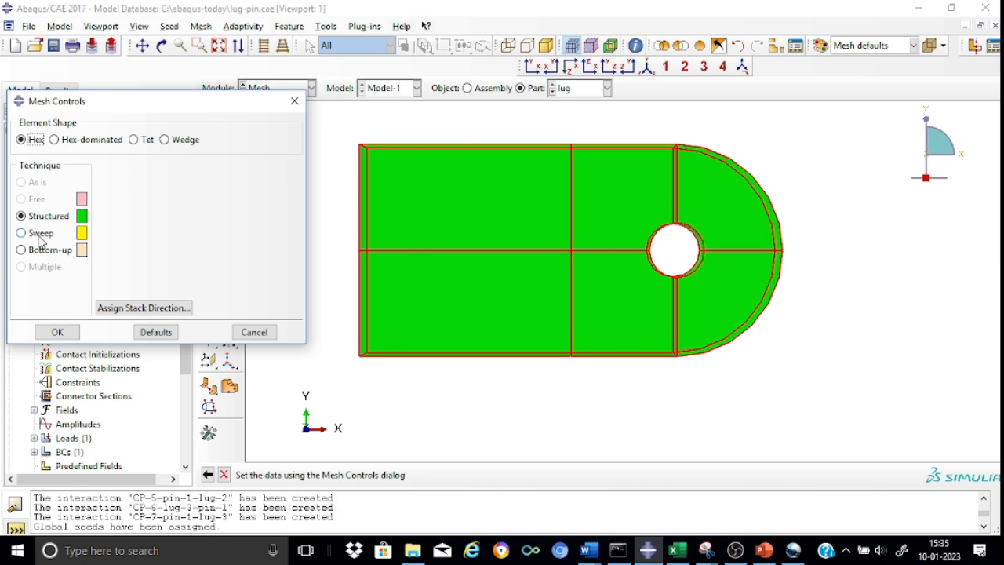
pyautogui.click(40, 236)
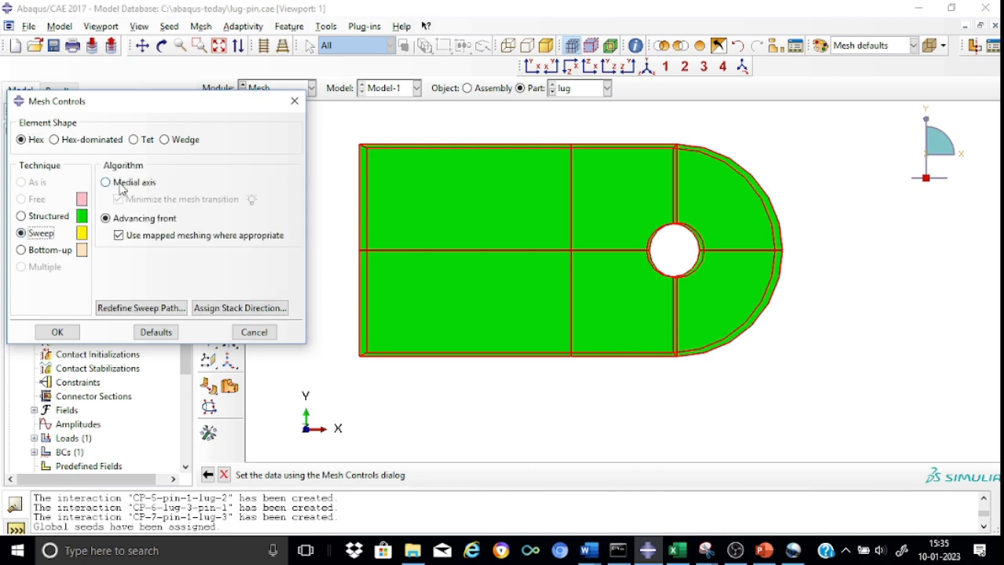
pyautogui.click(120, 183)
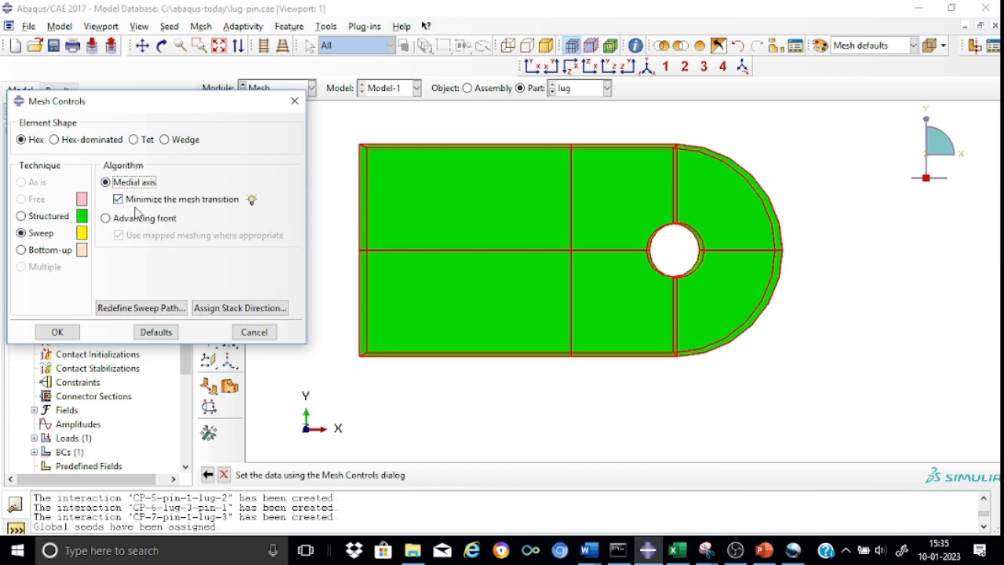
pyautogui.click(60, 332)
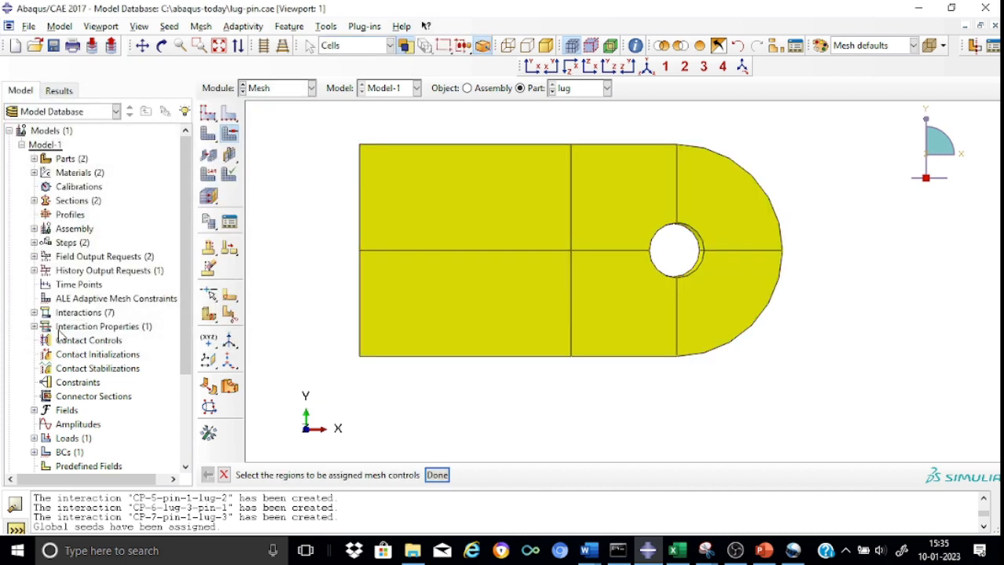
# Step: Assign the standard linear 3D Stress hex element type with reduced integration (C3D8R) to all cells of the lug
pyautogui.click(209, 179)
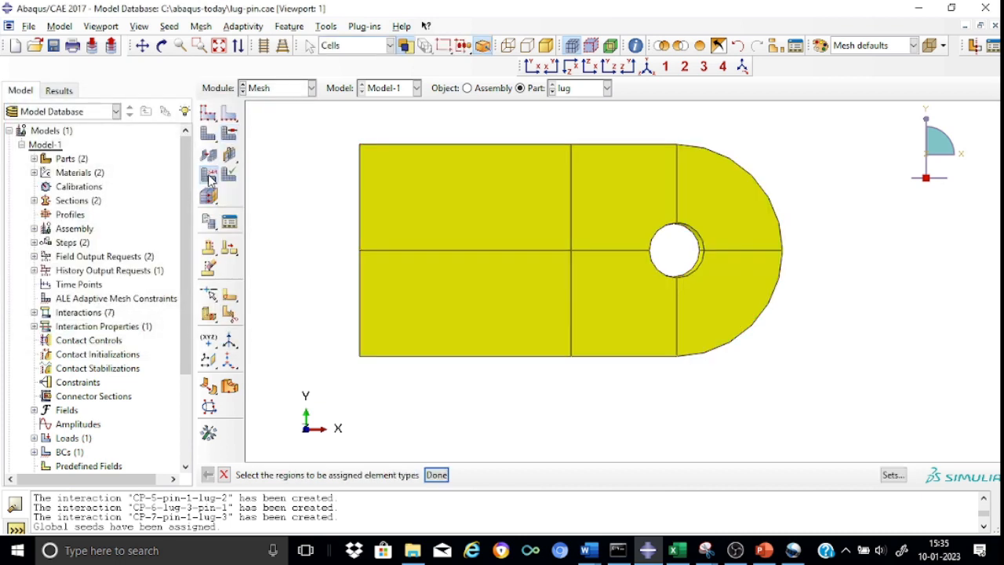
pyautogui.moveTo(338, 128); pyautogui.dragTo(851, 379)
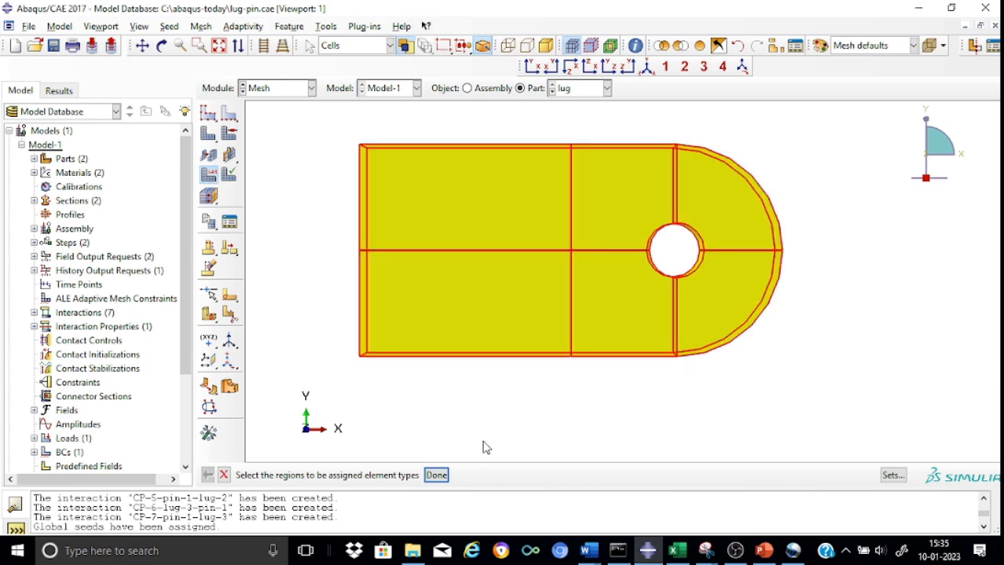
pyautogui.click(437, 475)
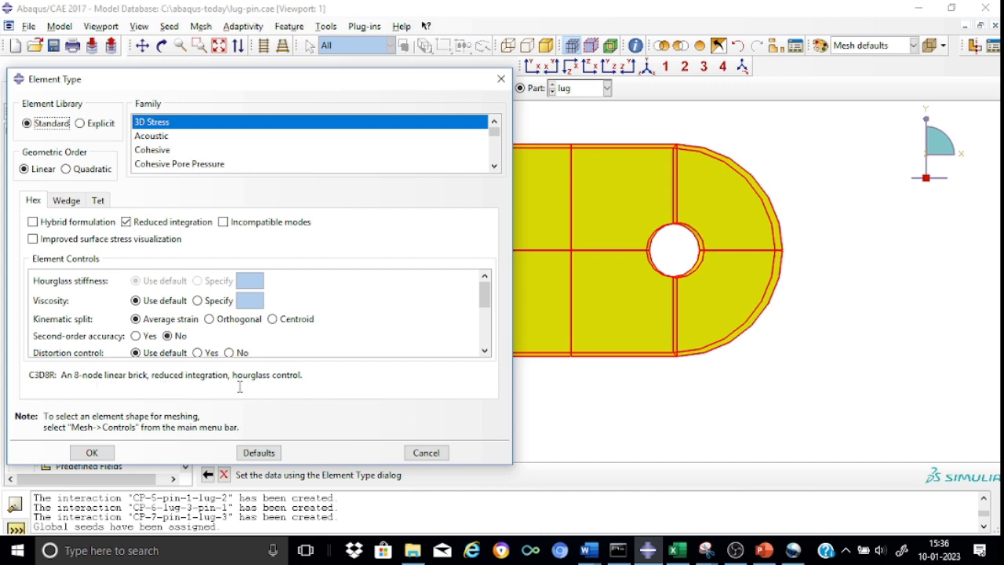
pyautogui.click(99, 453)
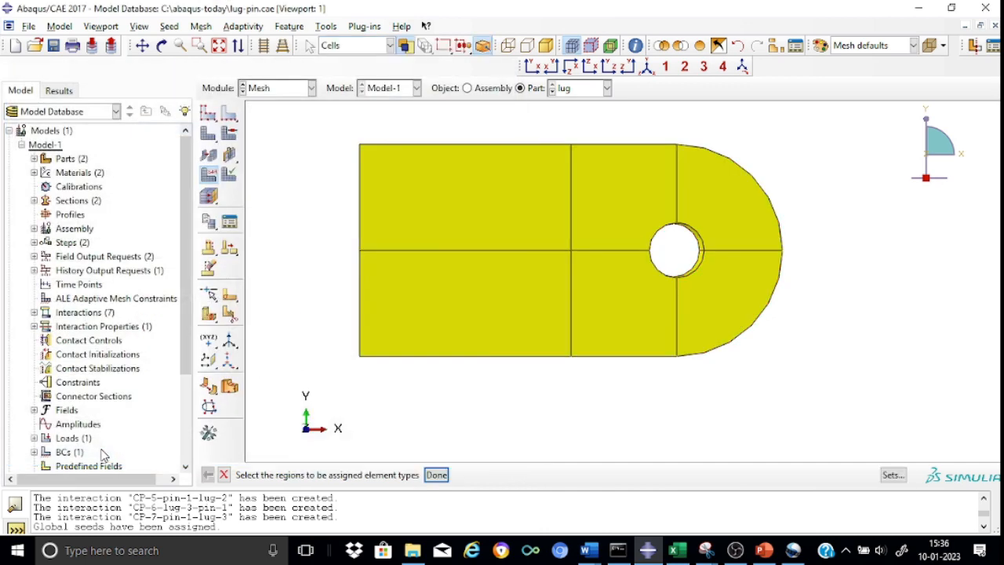
# Step: Mesh the lug part and inspect the elements around the pin hole in the isometric view
pyautogui.click(210, 134)
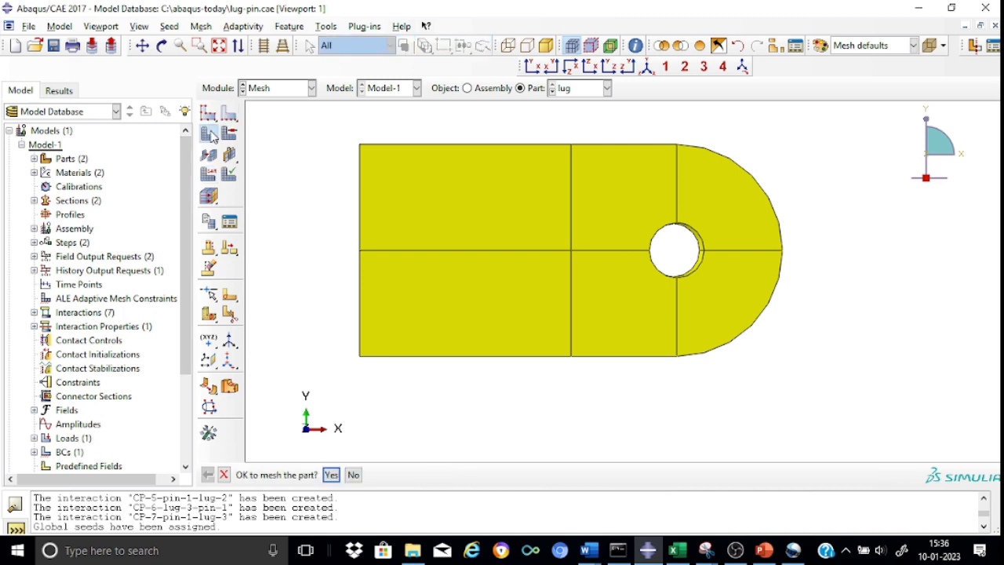
pyautogui.click(336, 476)
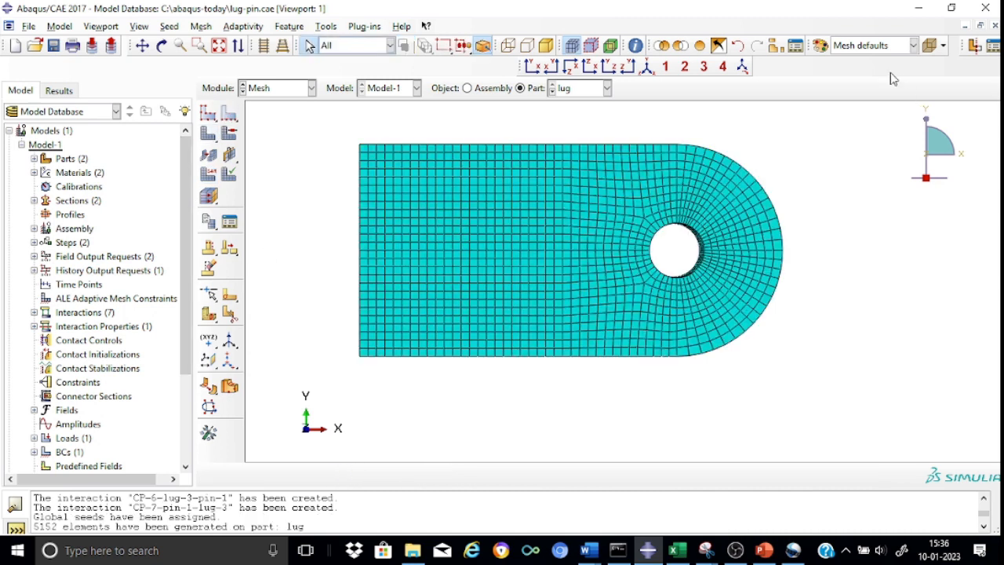
pyautogui.click(648, 67)
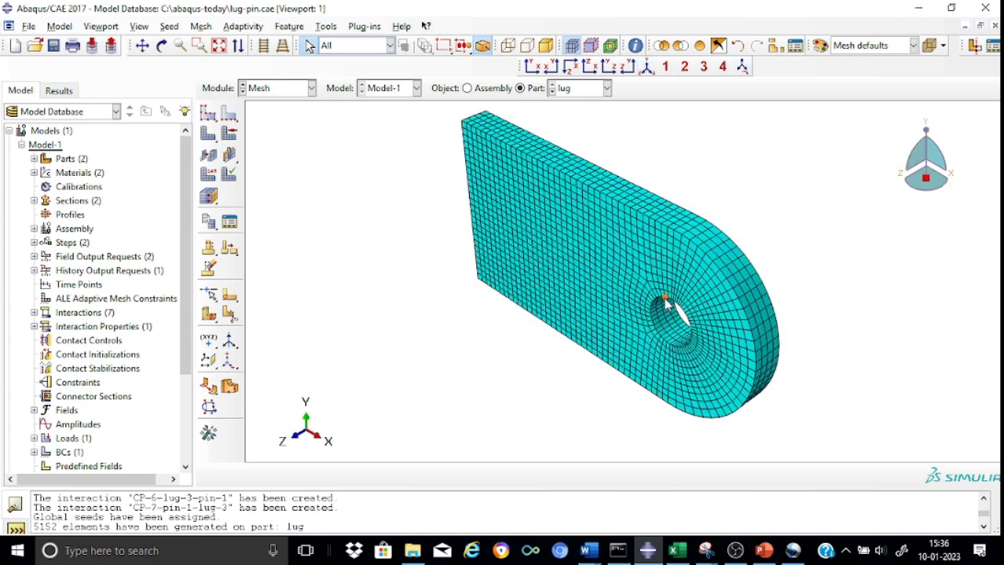
pyautogui.scroll(5, 665, 302)
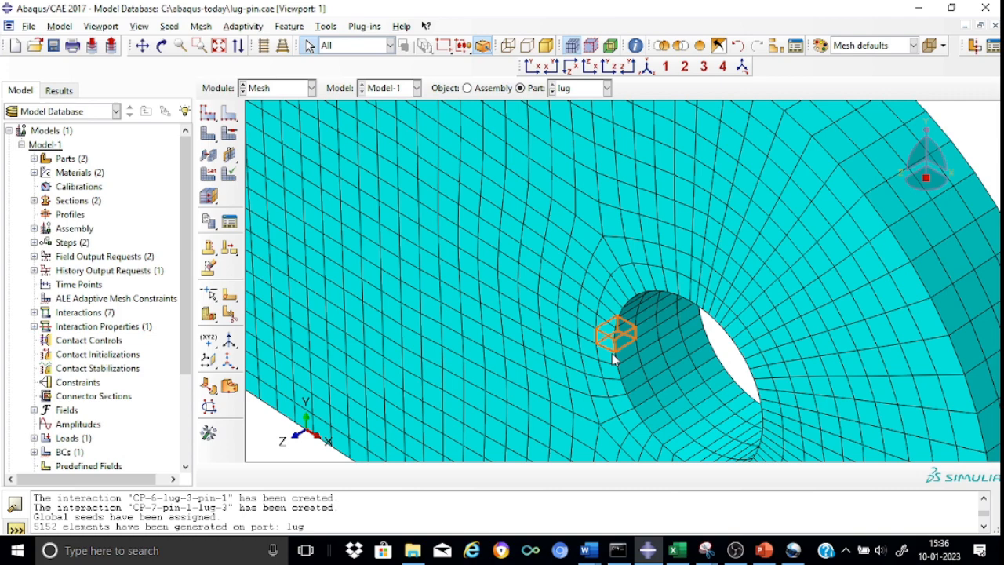
pyautogui.click(648, 67)
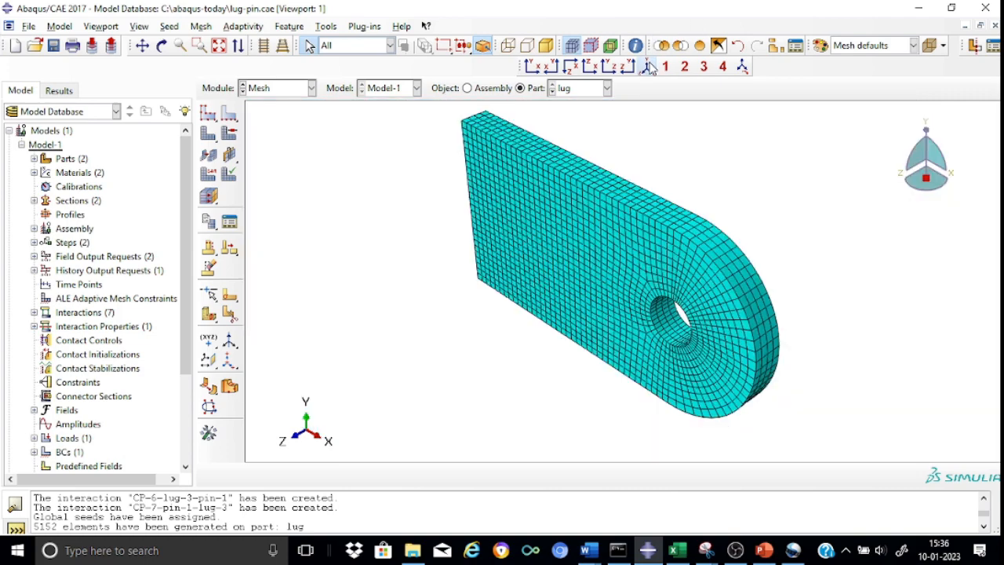
# Step: Verify the whole lug mesh by highlighting elements with an aspect ratio greater than 3, and close the check
pyautogui.click(230, 174)
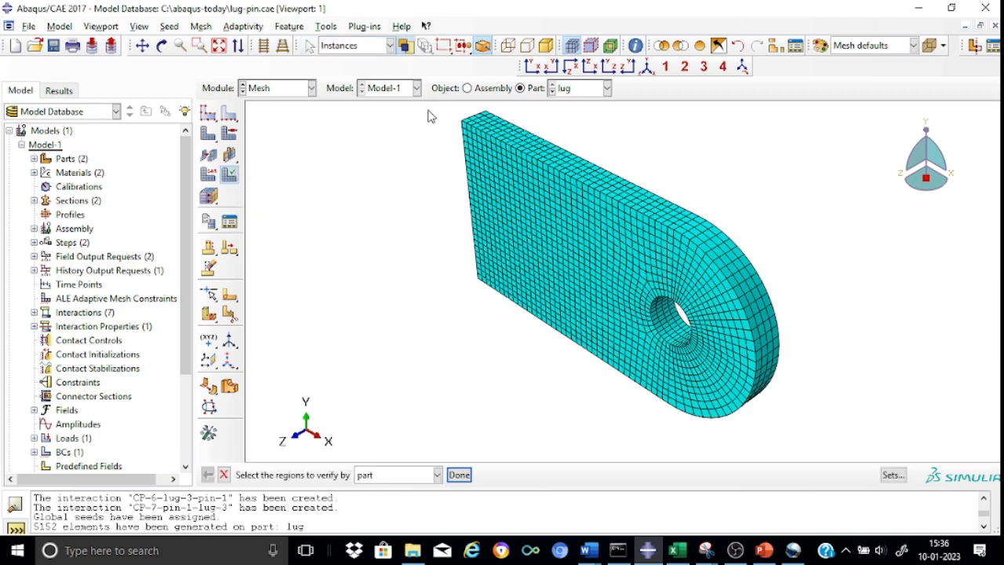
pyautogui.moveTo(430, 108); pyautogui.dragTo(834, 433)
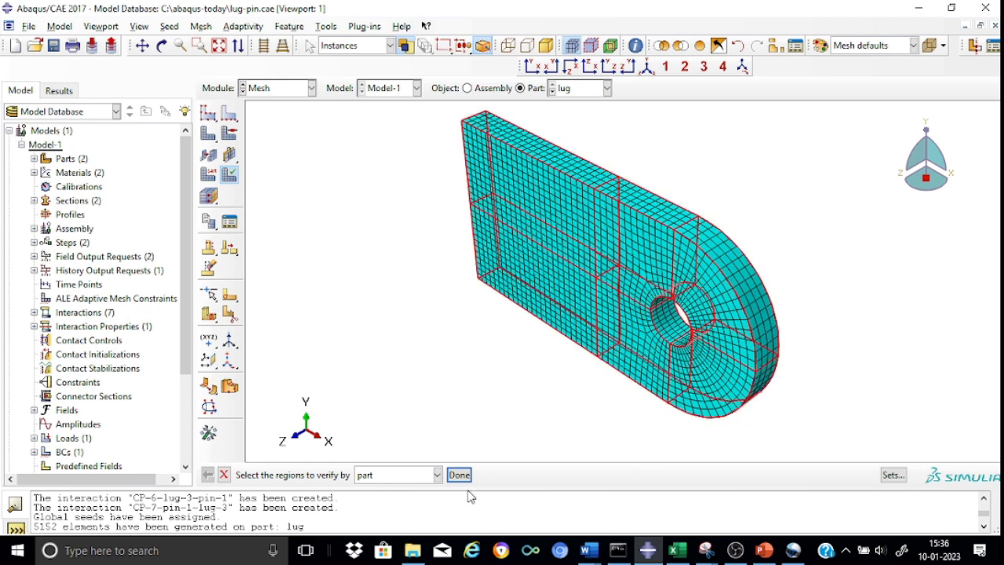
pyautogui.click(459, 475)
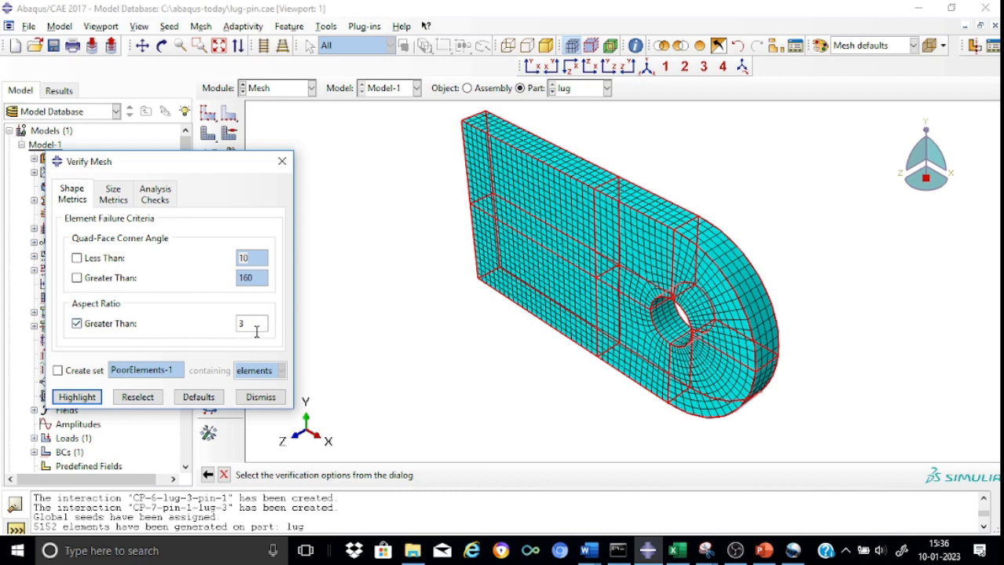
pyautogui.click(76, 397)
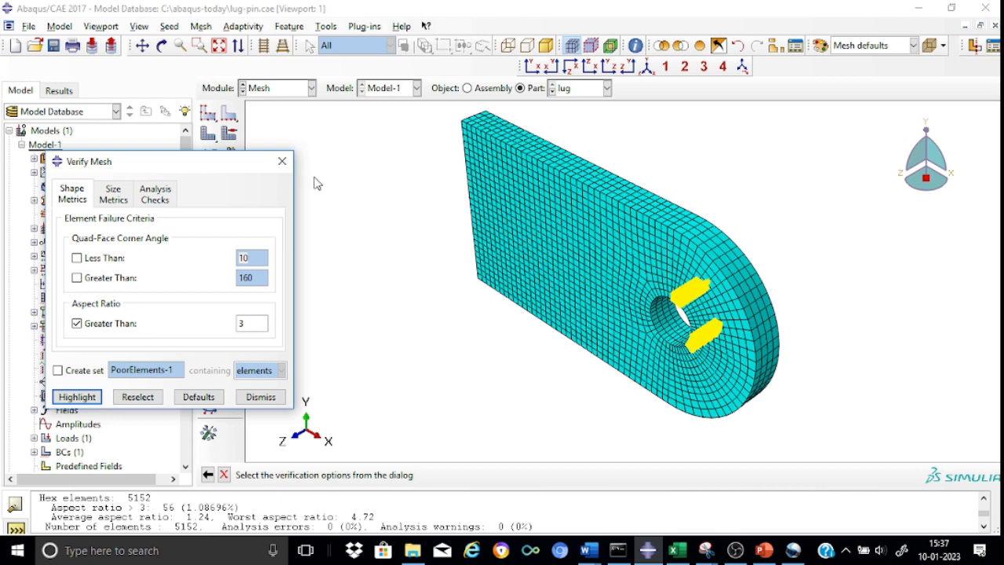
pyautogui.click(282, 161)
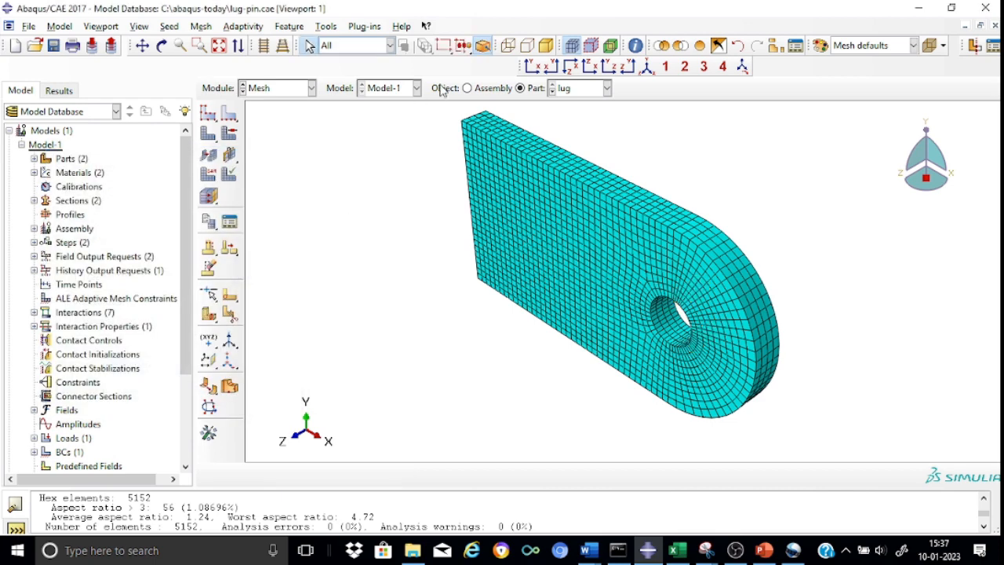
# Step: Switch to the pin part and assign global seeds to it with a new approximate global size
pyautogui.click(607, 88)
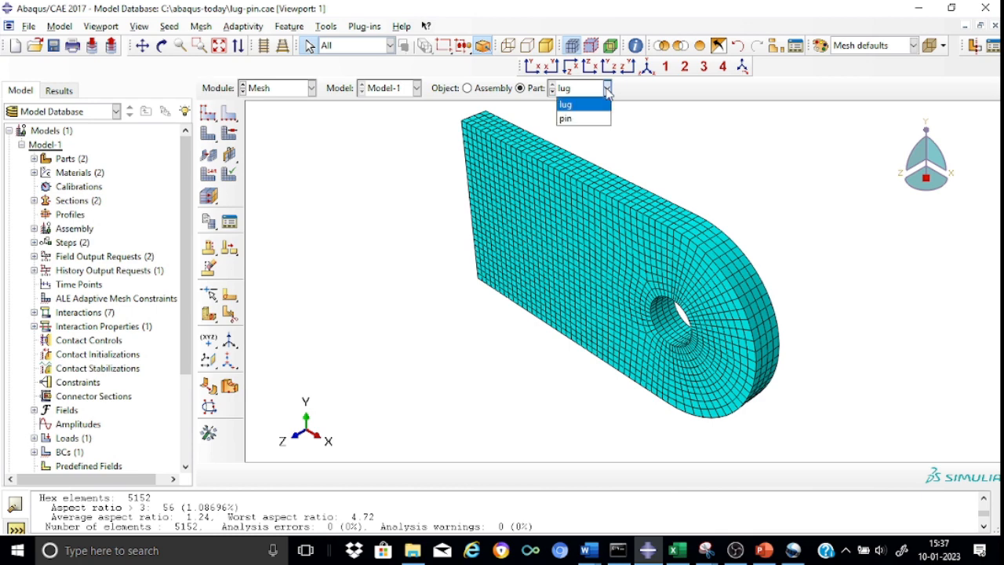
pyautogui.click(571, 119)
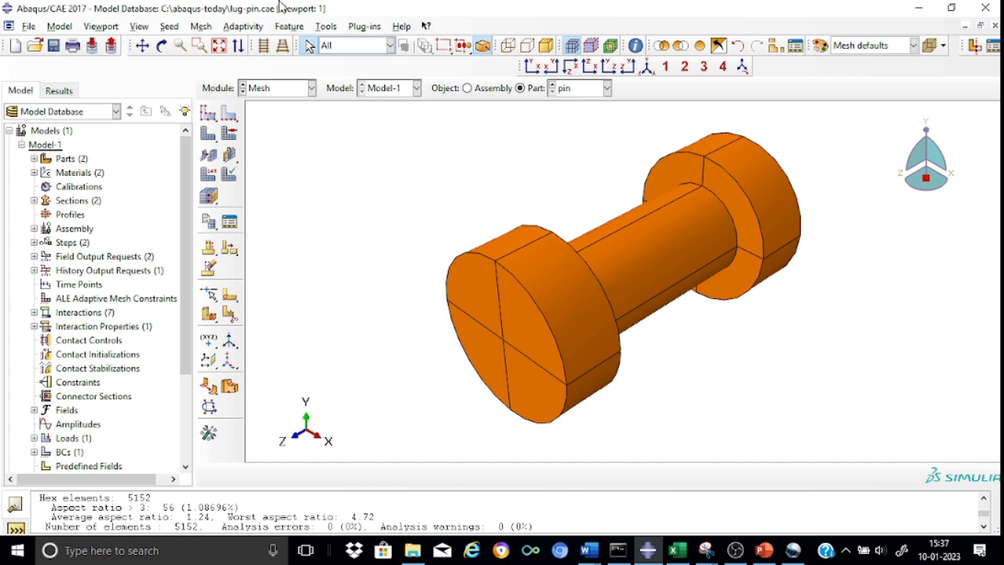
pyautogui.click(210, 116)
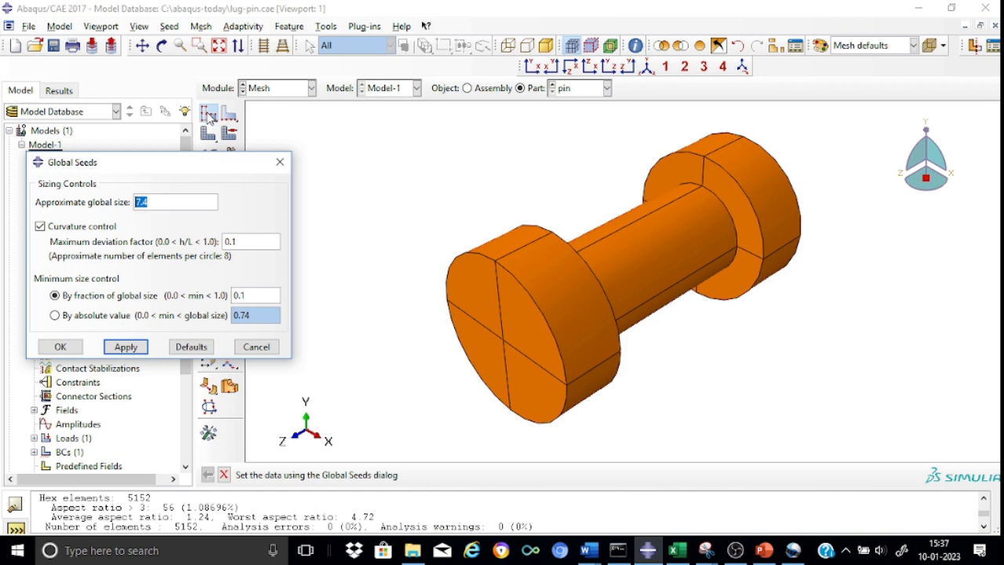
pyautogui.click(148, 202)
pyautogui.press('BackSpace')
pyautogui.click(63, 347)
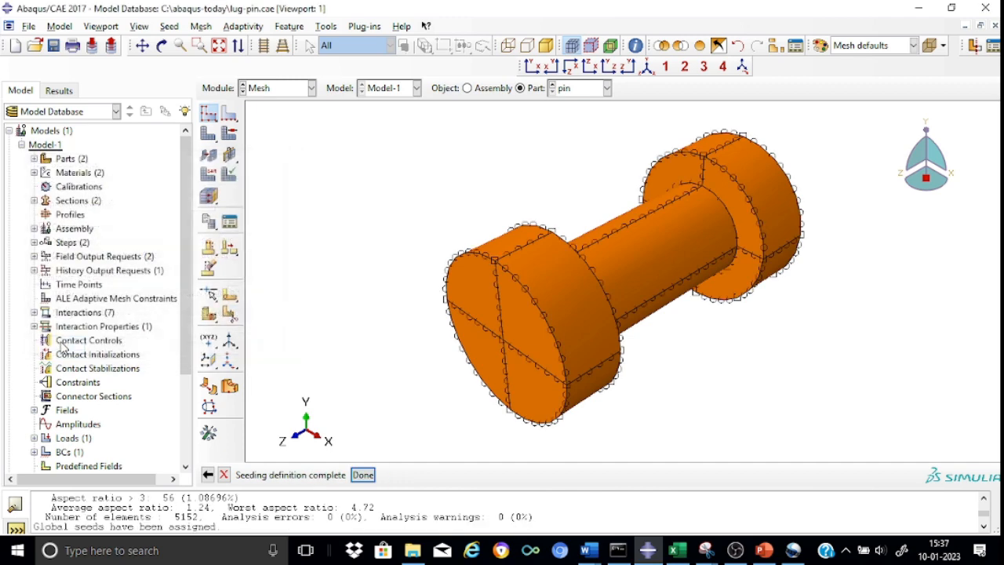
# Step: Assign mesh controls to all cells of the pin: tet element shape with the free technique and default algorithm
pyautogui.click(229, 133)
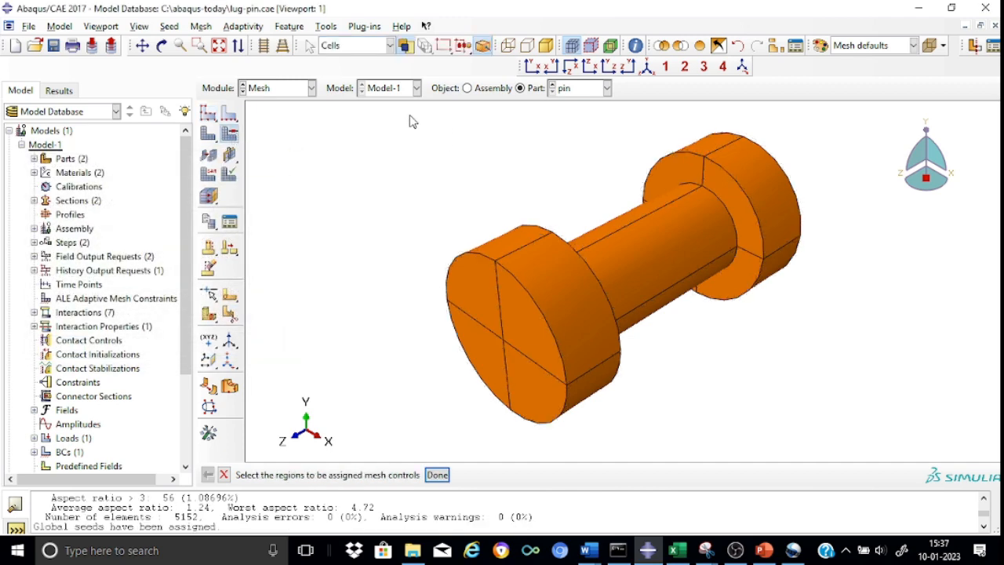
pyautogui.moveTo(409, 116); pyautogui.dragTo(848, 431)
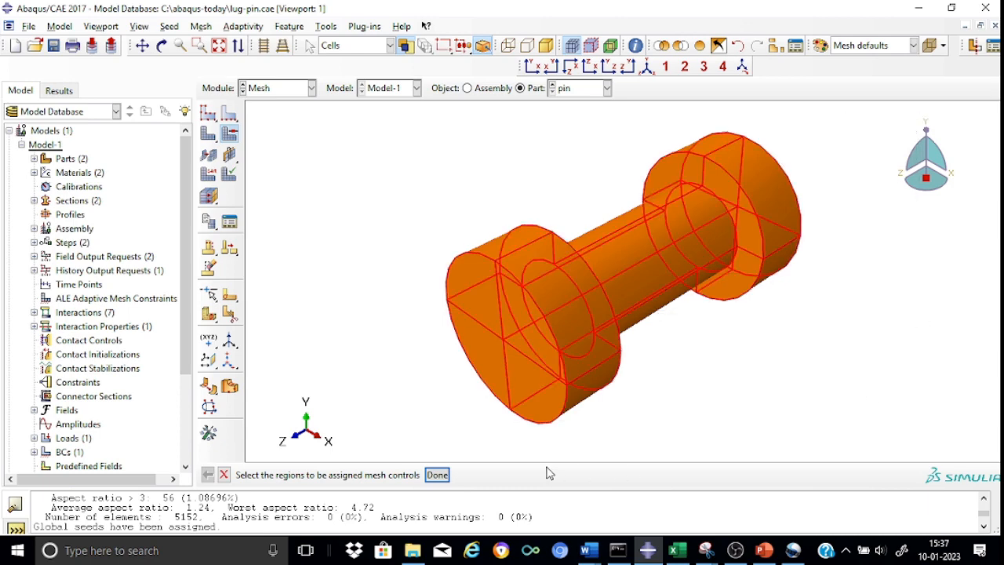
pyautogui.click(438, 475)
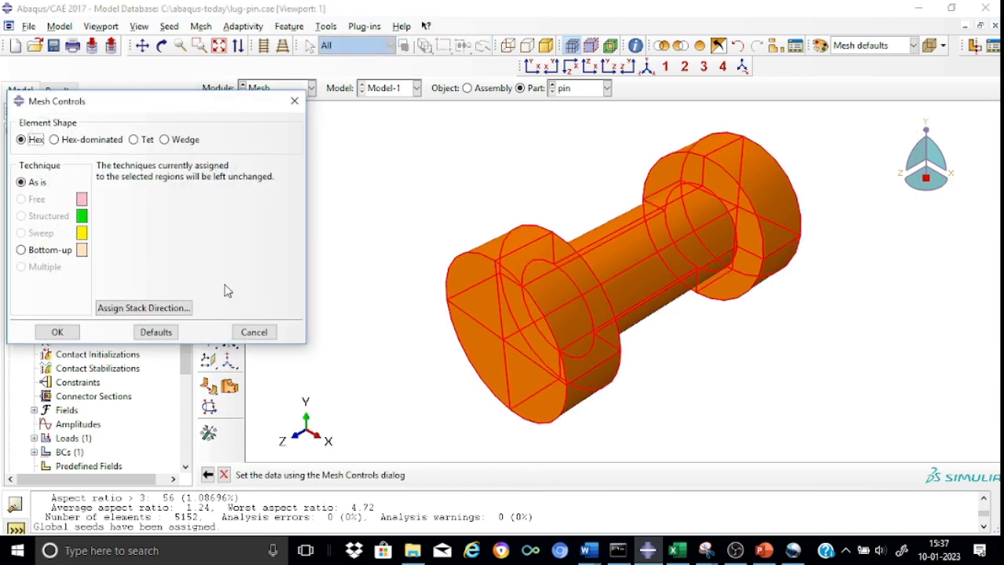
pyautogui.click(134, 141)
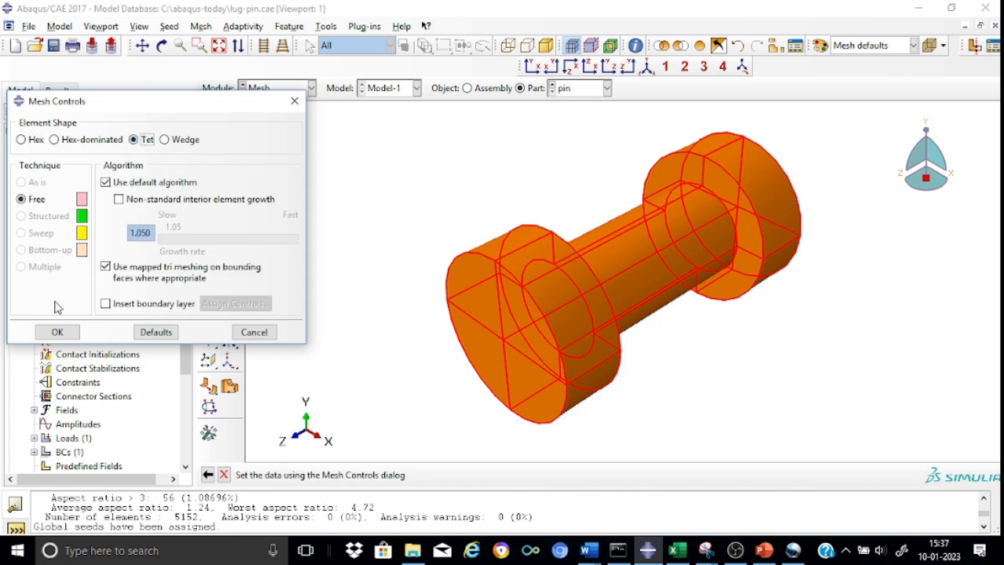
pyautogui.click(57, 333)
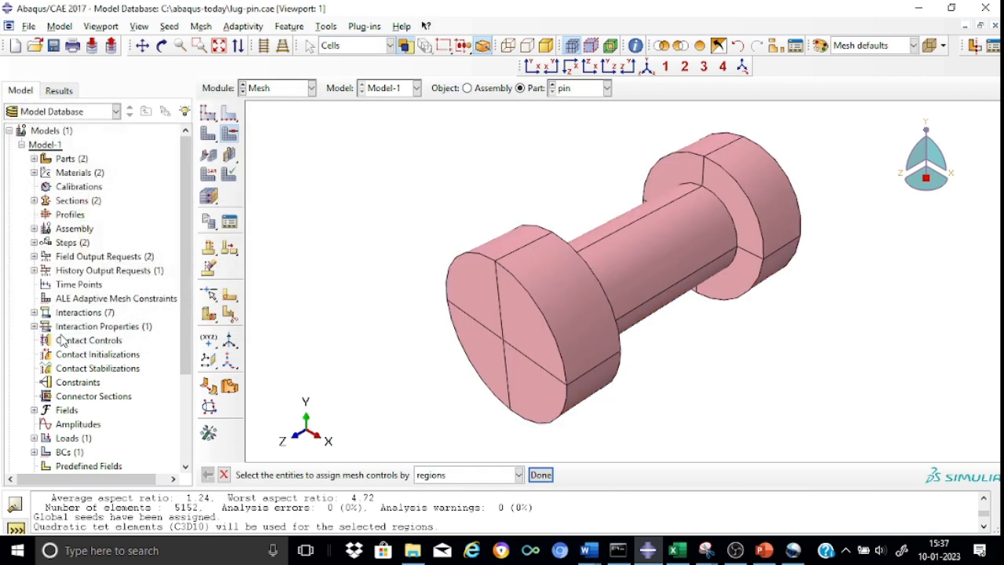
# Step: Assign the Standard 3D Stress element type with quadratic geometric order (C3D10 tet) to all cells of the pin
pyautogui.click(207, 179)
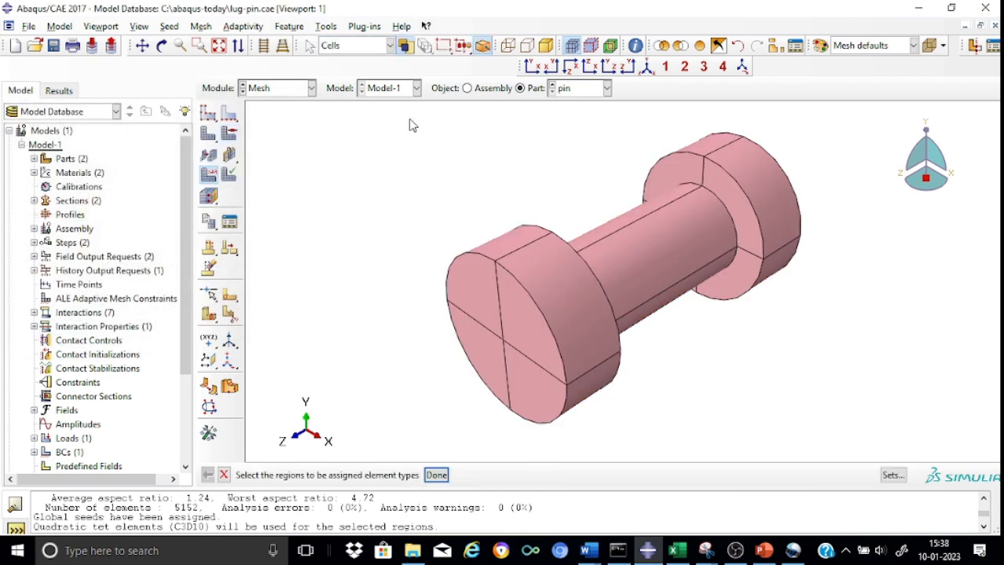
pyautogui.moveTo(410, 119); pyautogui.dragTo(848, 436)
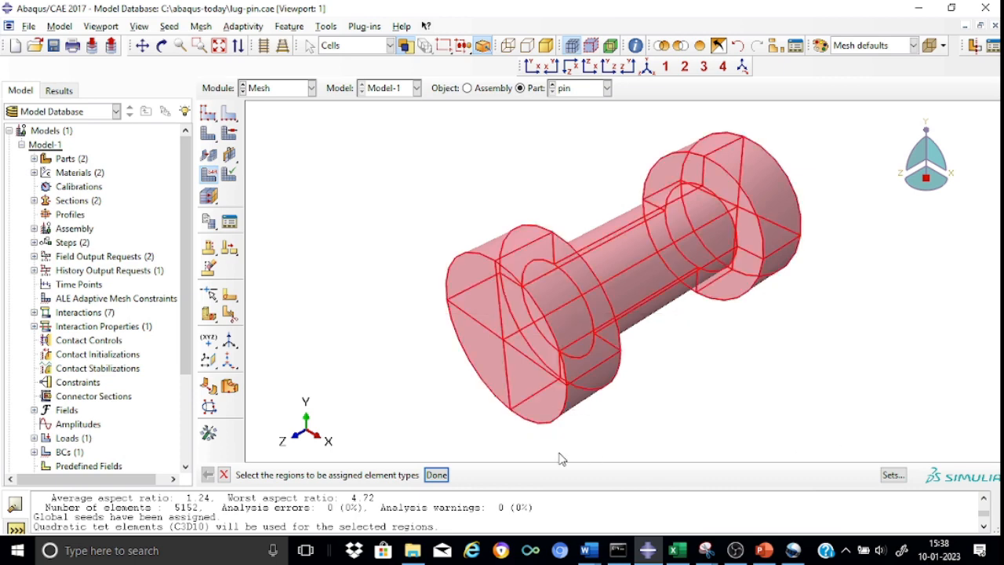
pyautogui.click(444, 475)
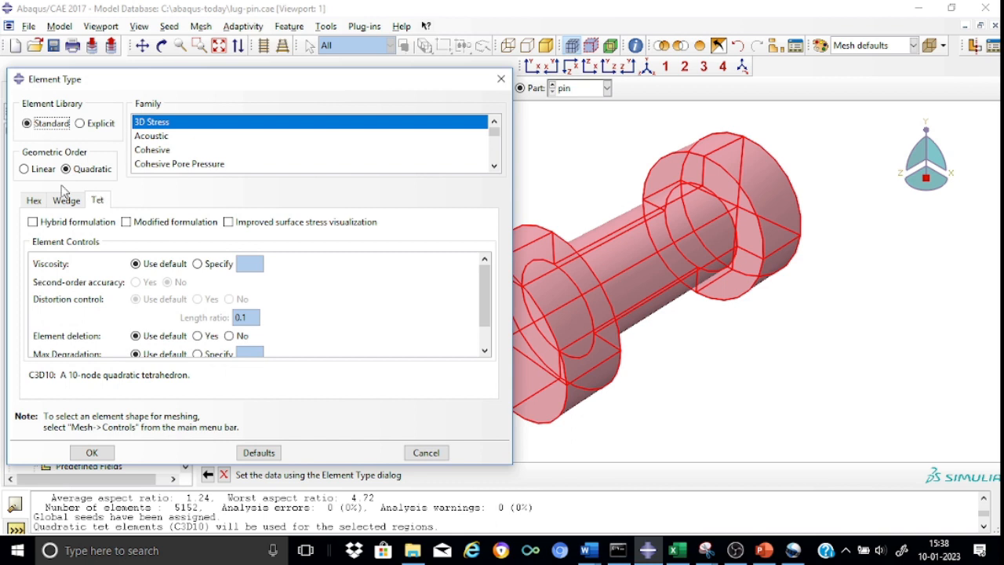
pyautogui.click(25, 171)
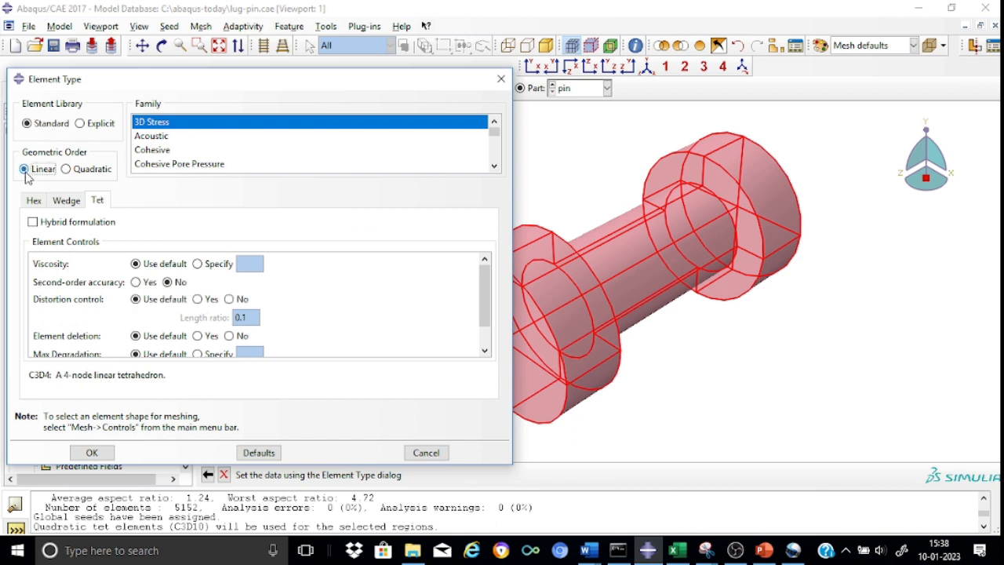
pyautogui.click(66, 169)
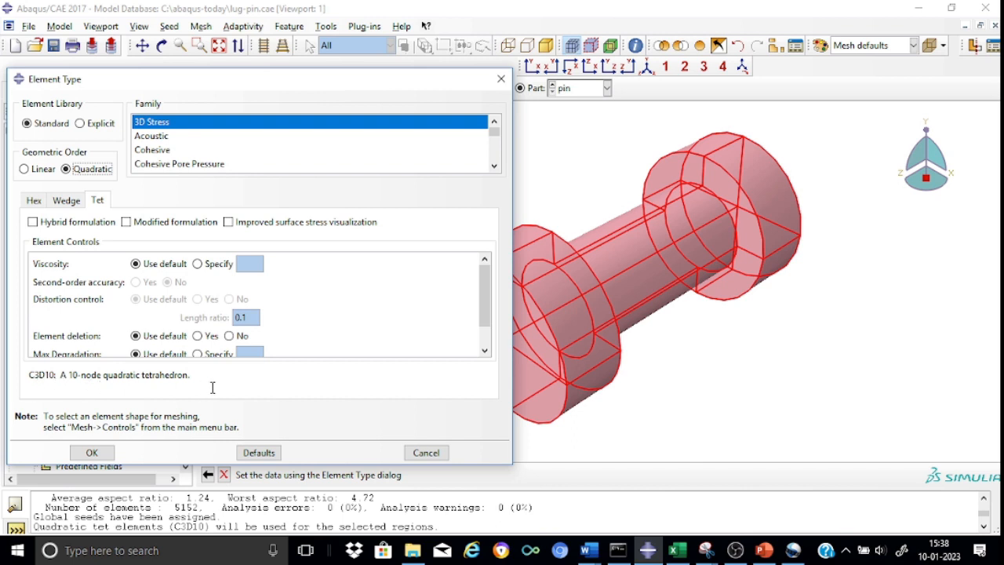
pyautogui.click(110, 454)
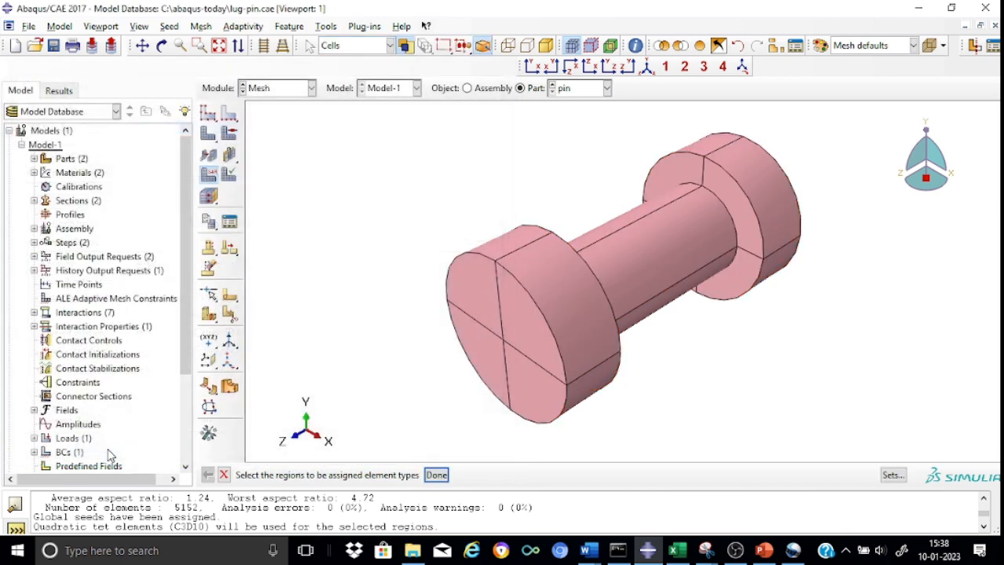
# Step: Mesh the pin part and inspect the generated tetrahedral elements up close
pyautogui.click(210, 137)
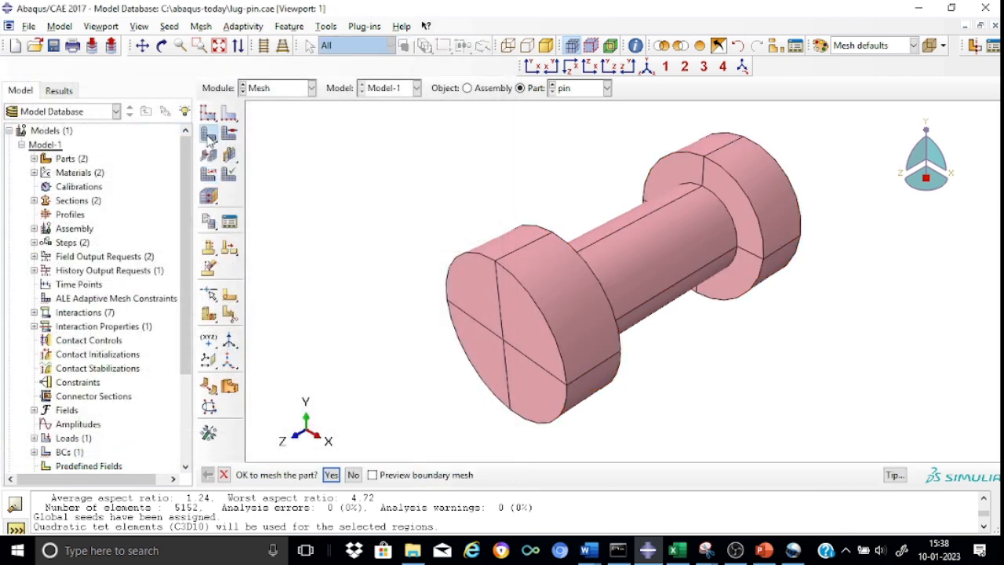
pyautogui.click(330, 475)
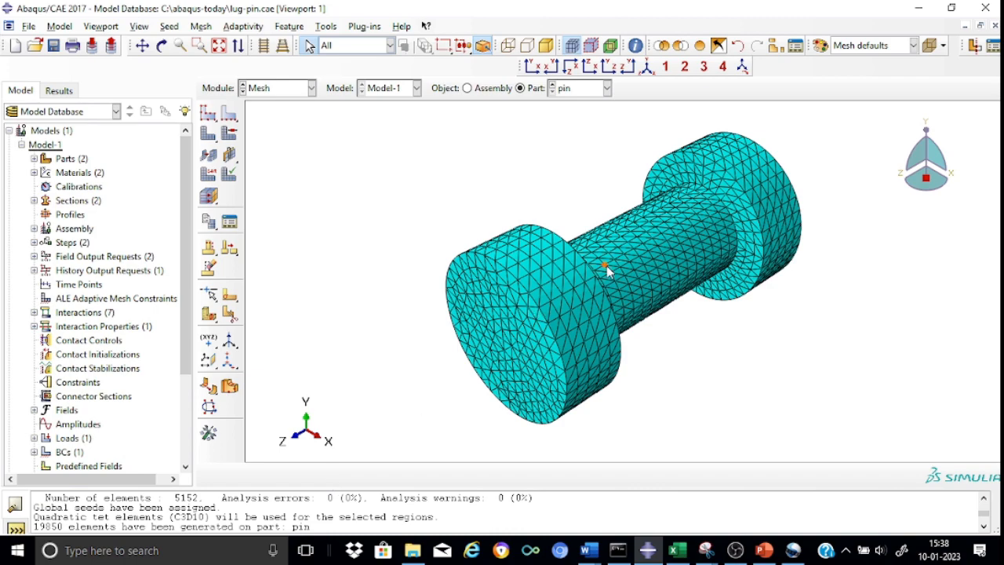
pyautogui.scroll(-2, 608, 270)
pyautogui.scroll(4, 608, 270)
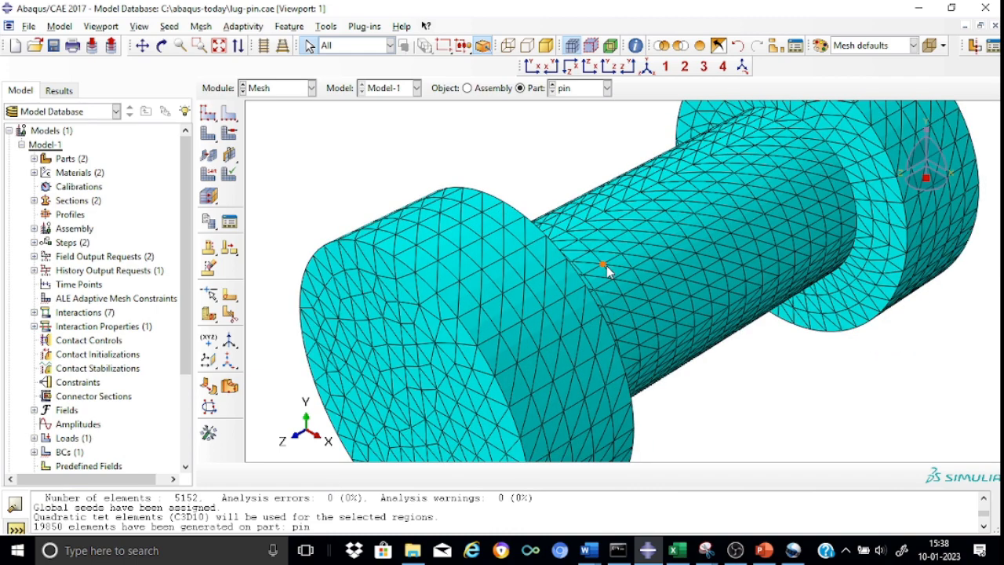
pyautogui.scroll(-3, 608, 271)
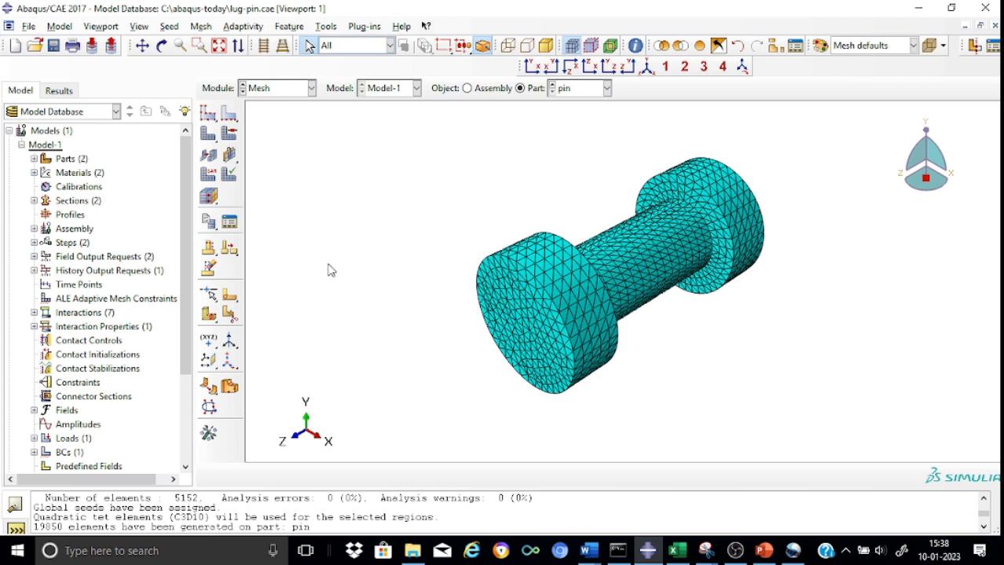
# Step: Create a full-analysis job named Job-lug for Model-1 with default settings and submit it
pyautogui.click(311, 89)
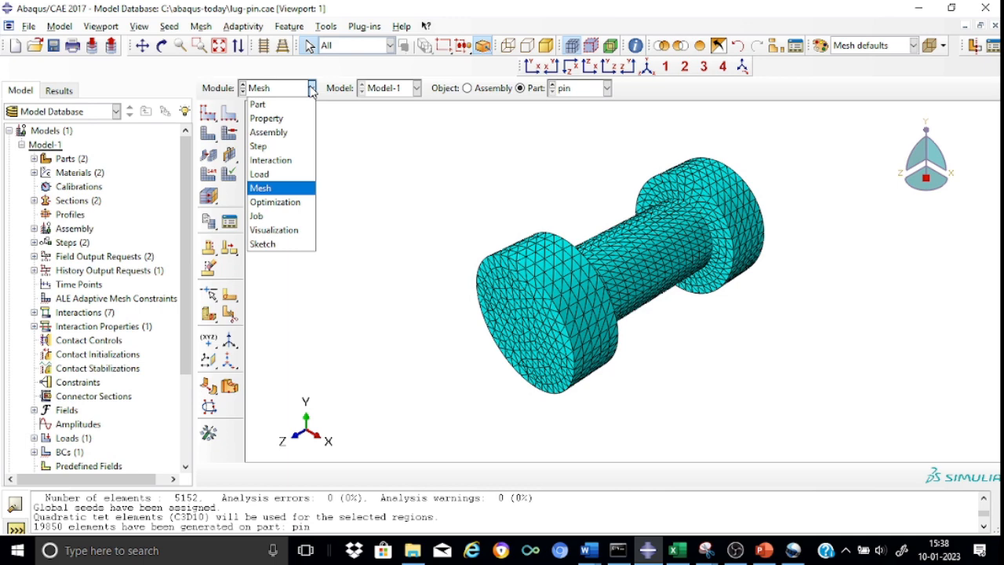
pyautogui.click(284, 217)
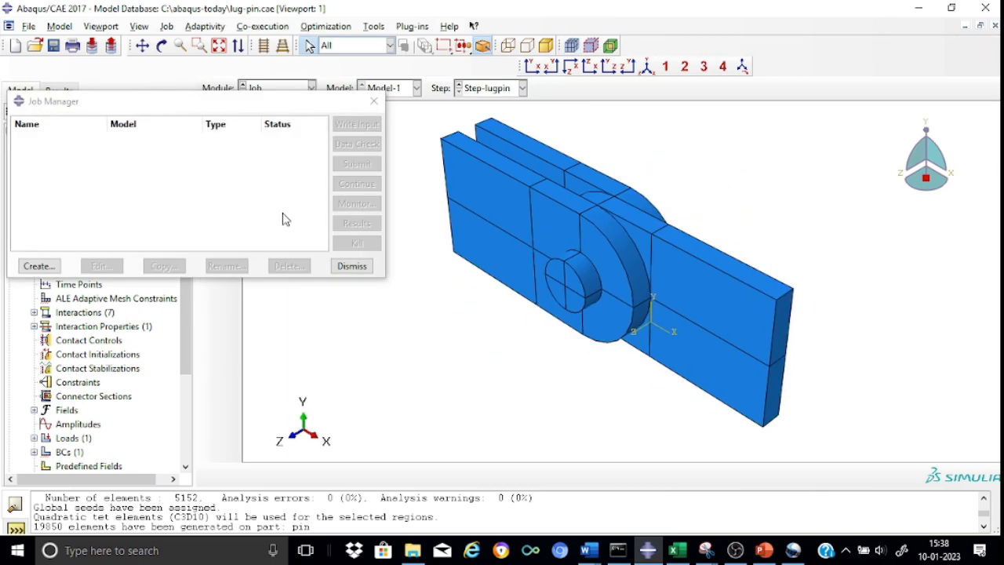
pyautogui.click(41, 266)
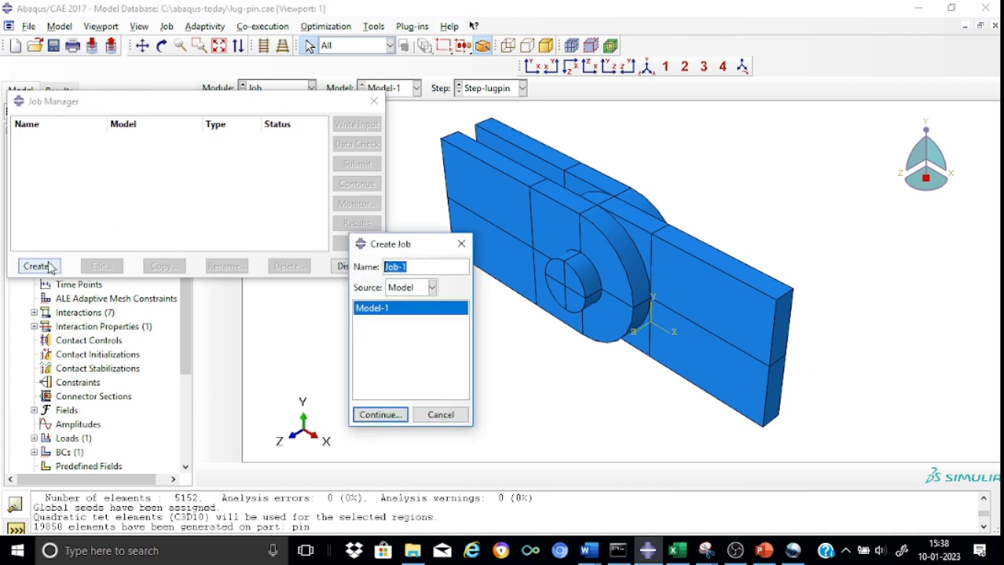
pyautogui.click(421, 266)
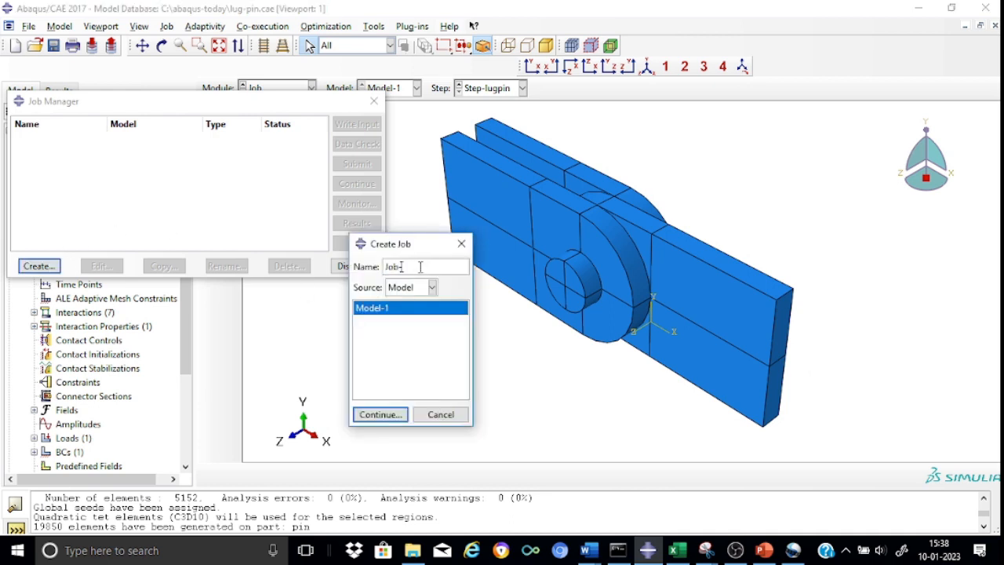
pyautogui.write('lug')
pyautogui.click(378, 415)
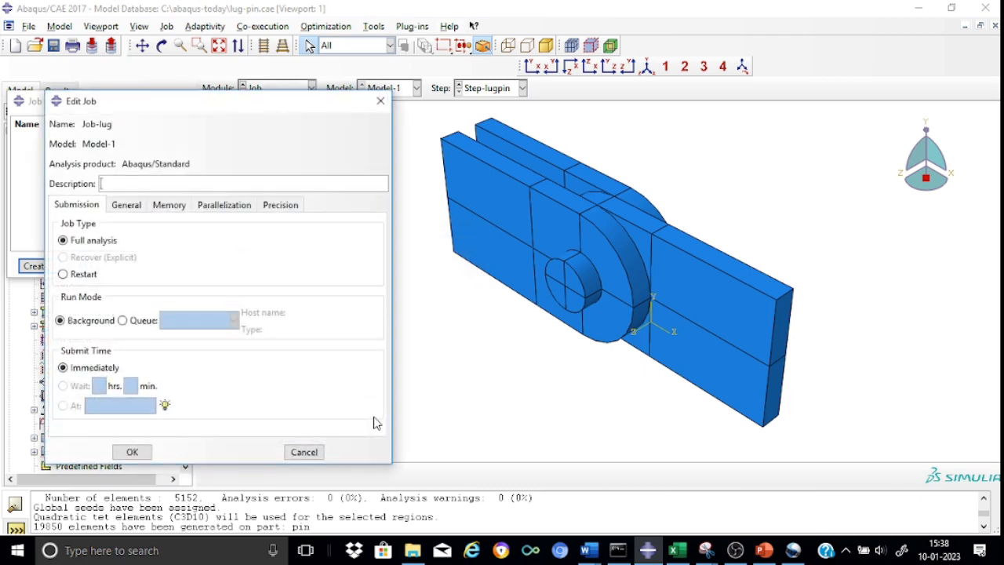
pyautogui.click(130, 454)
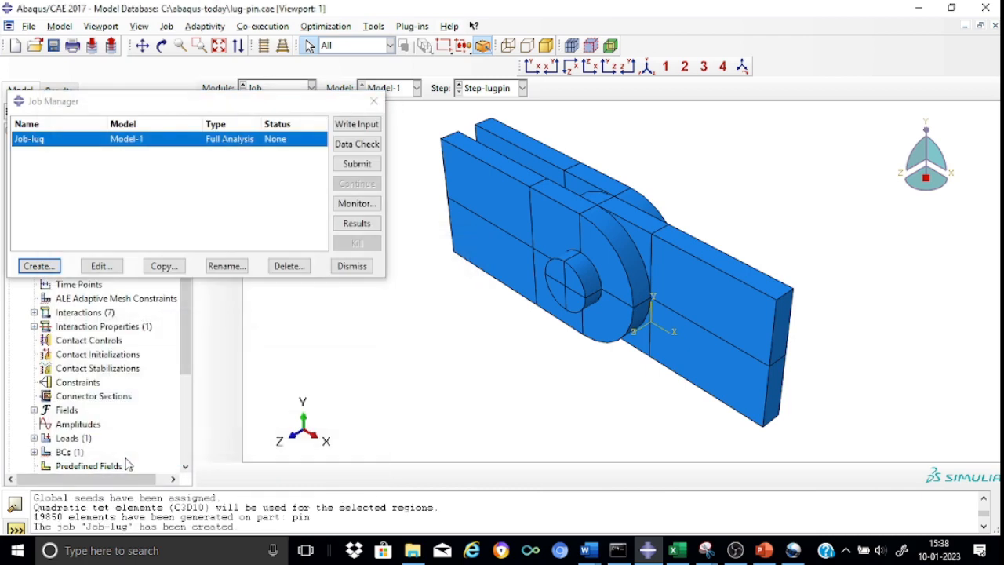
pyautogui.click(348, 166)
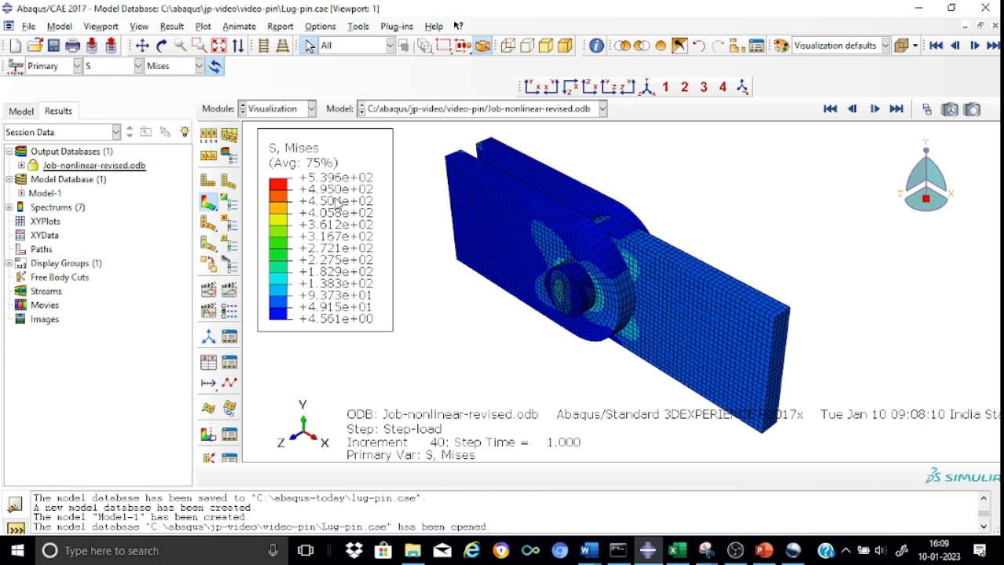
# Step: Check which primary field output variables are available for the contour plot
pyautogui.click(138, 66)
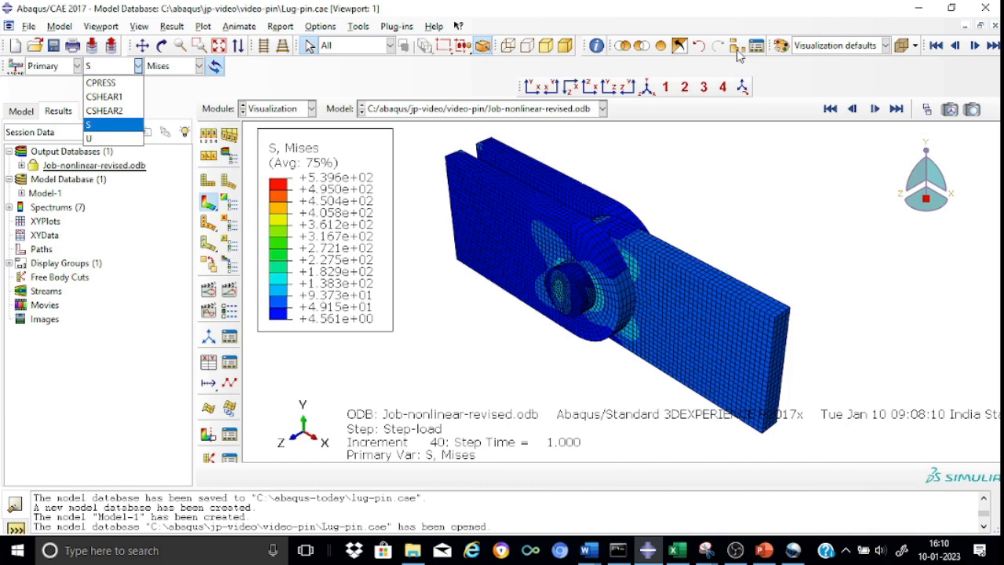
pyautogui.press('Escape')
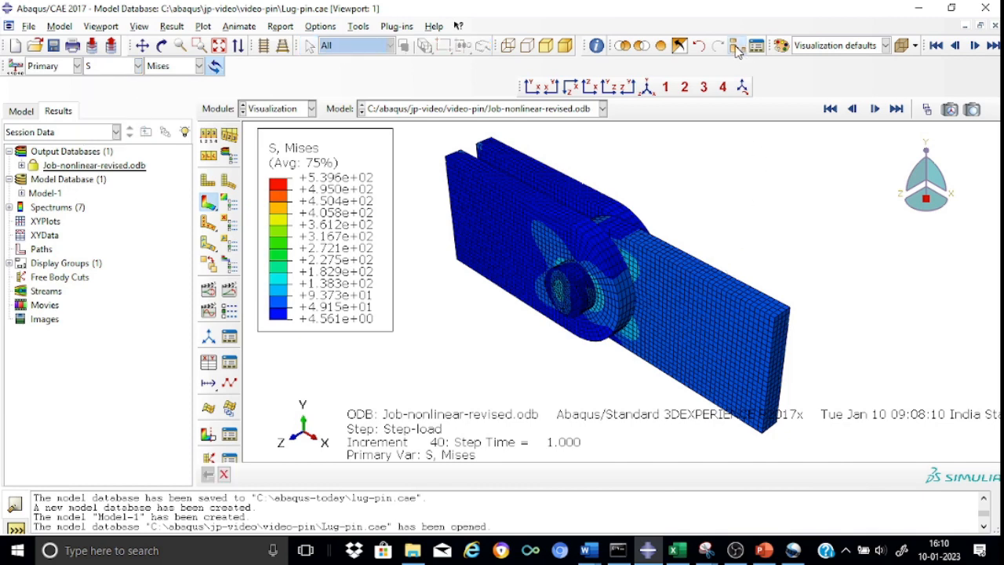
# Step: Remove the element sets PIN-1.SET-5, LUG-1.SET-26 and LUG-3.SET-26 from the display so only the middle lug is shown
pyautogui.click(736, 49)
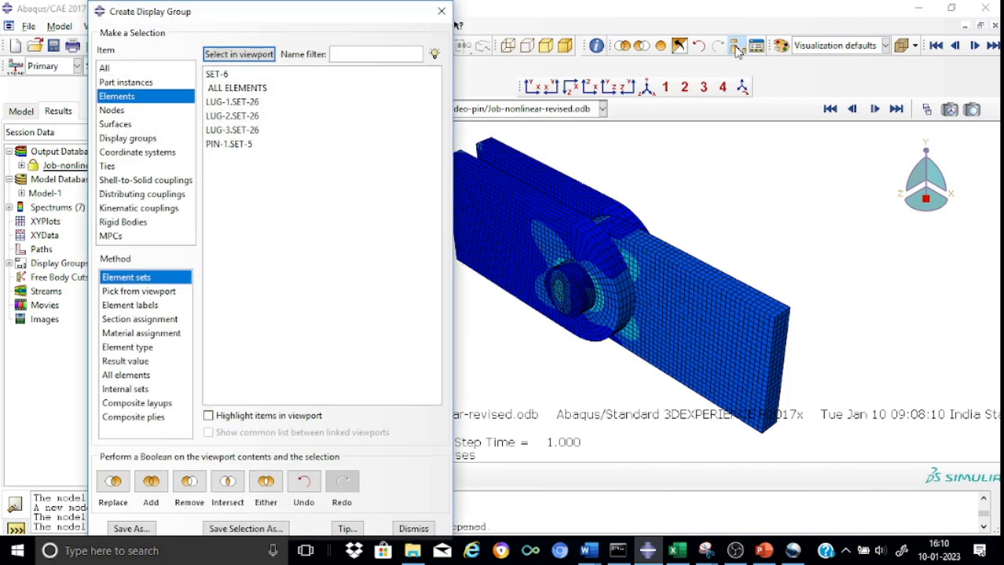
pyautogui.click(243, 144)
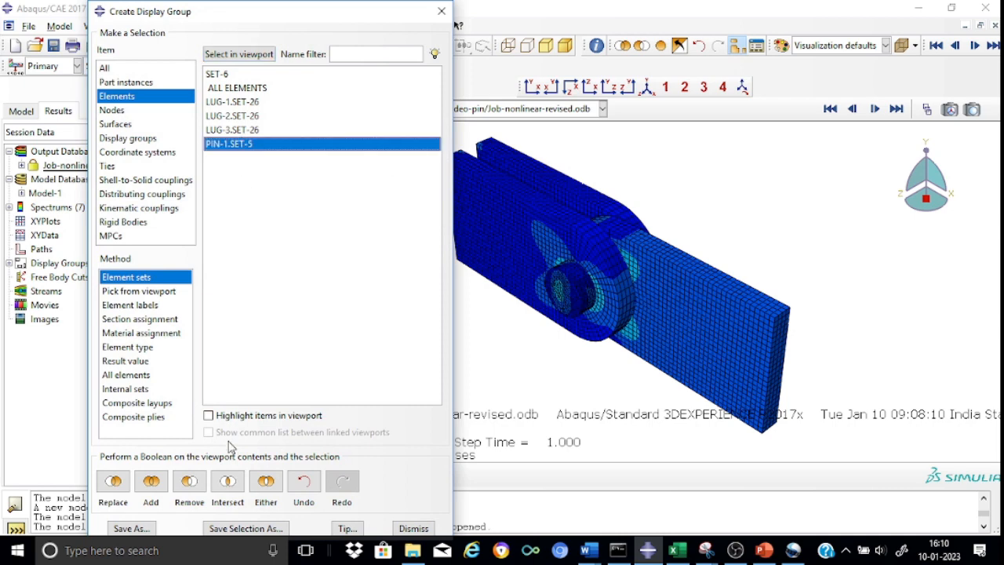
pyautogui.click(190, 483)
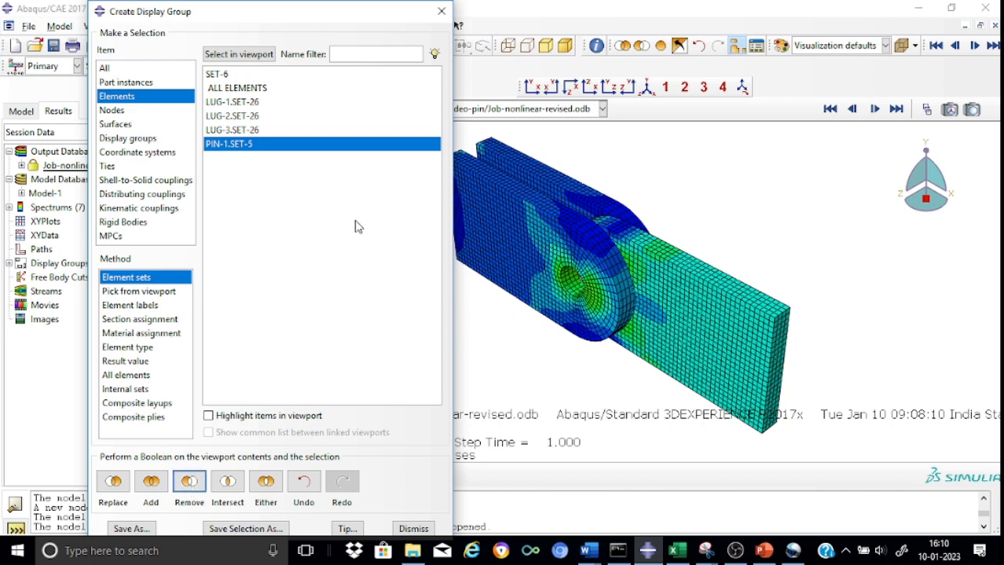
pyautogui.click(254, 105)
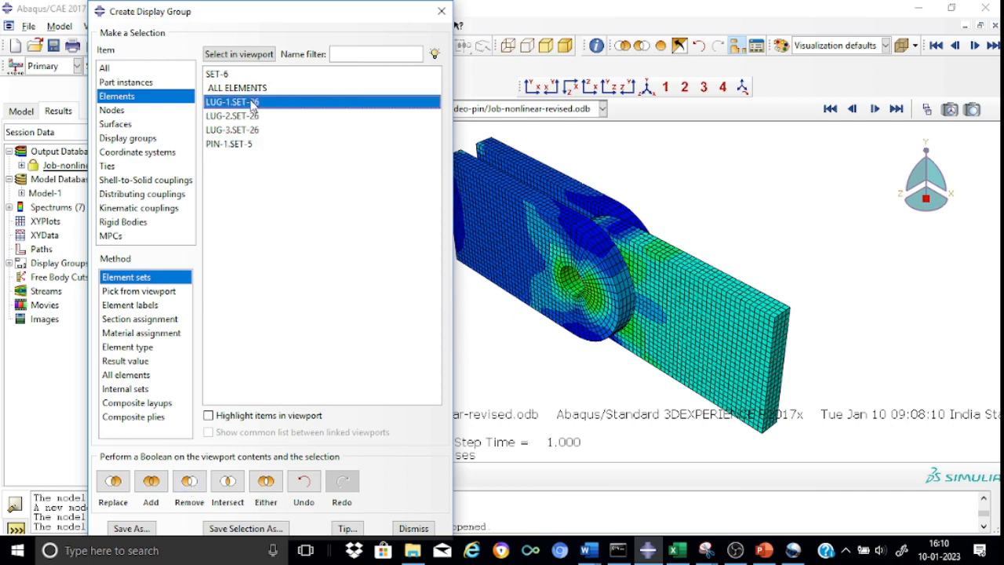
pyautogui.click(188, 485)
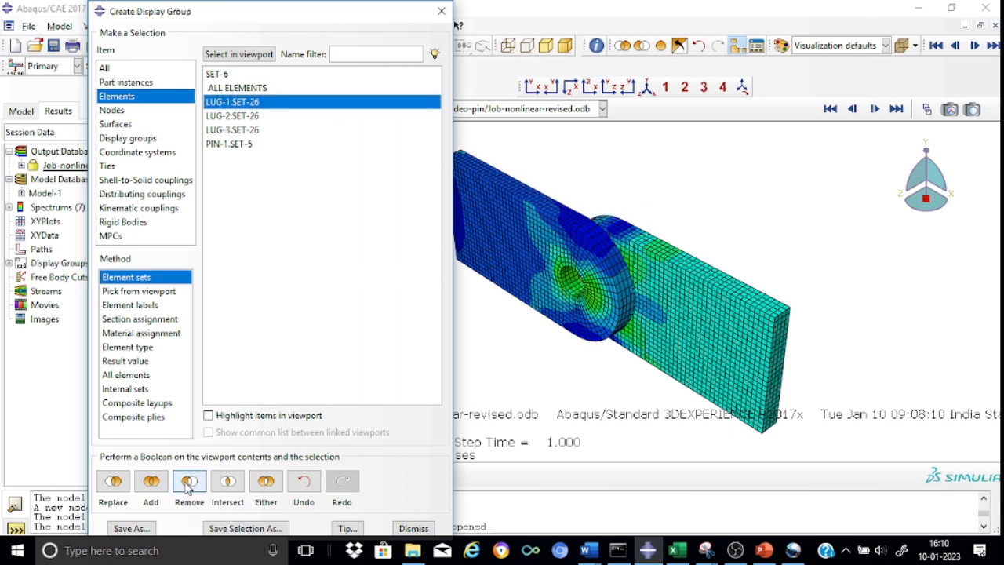
pyautogui.click(224, 131)
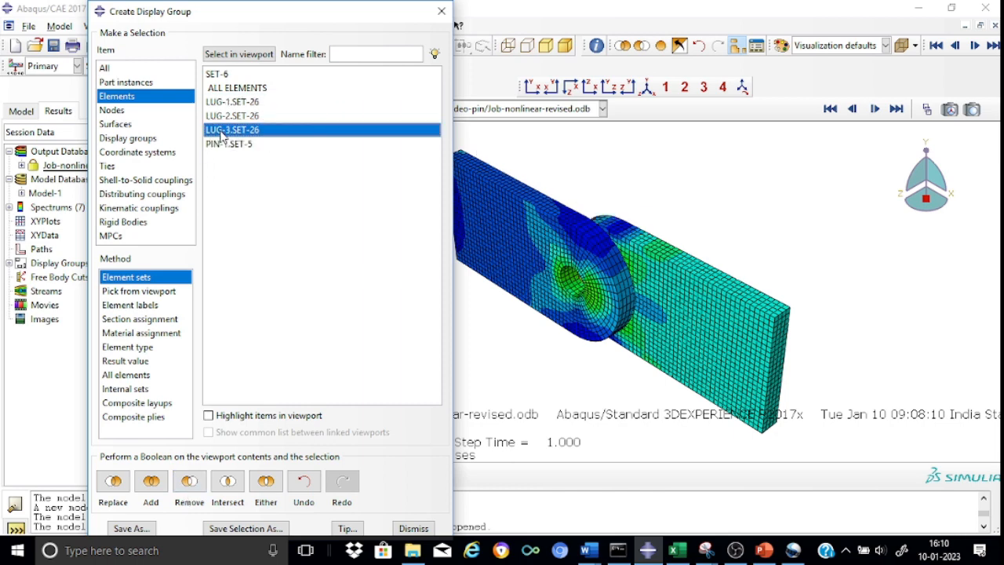
pyautogui.click(187, 485)
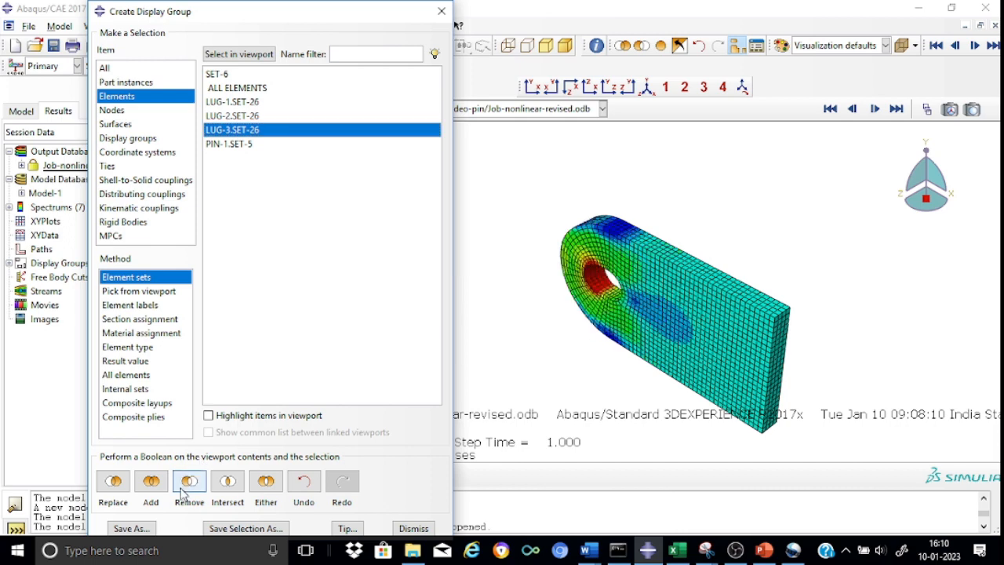
pyautogui.click(442, 12)
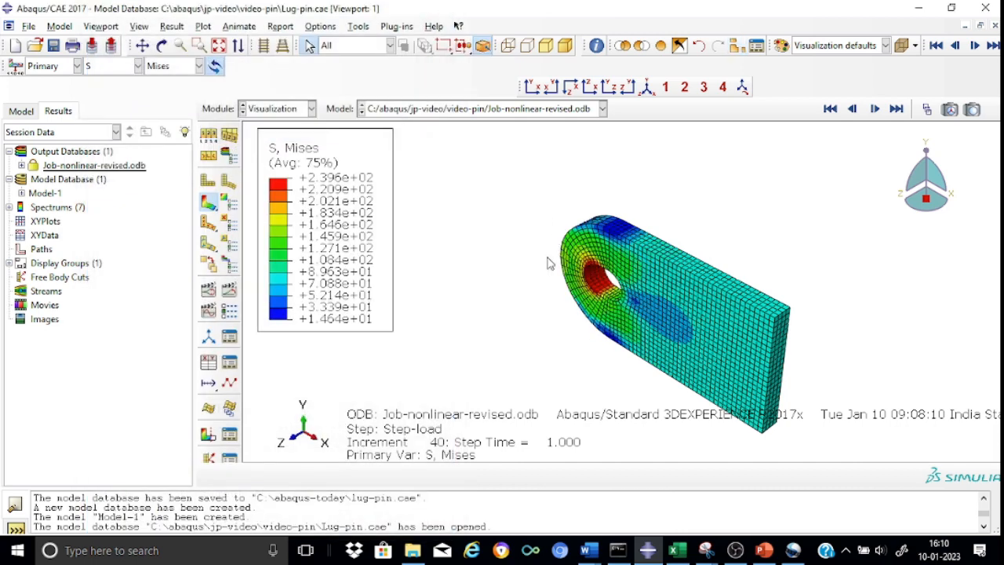
# Step: Examine the Mises stress around the middle lug's hole across the Step-load frames with the Frame Selector
pyautogui.moveTo(671, 210); pyautogui.dragTo(679, 200)
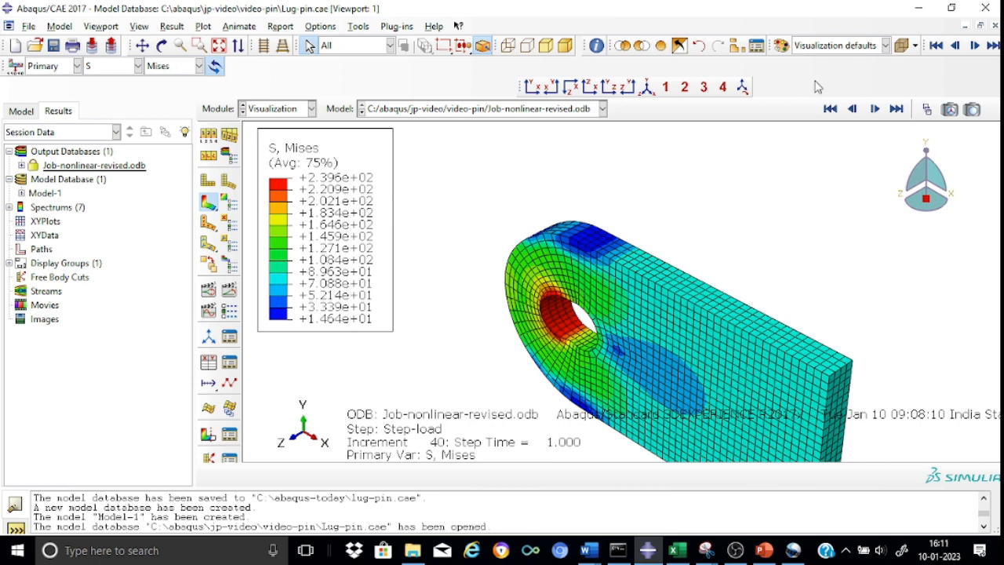
pyautogui.click(926, 112)
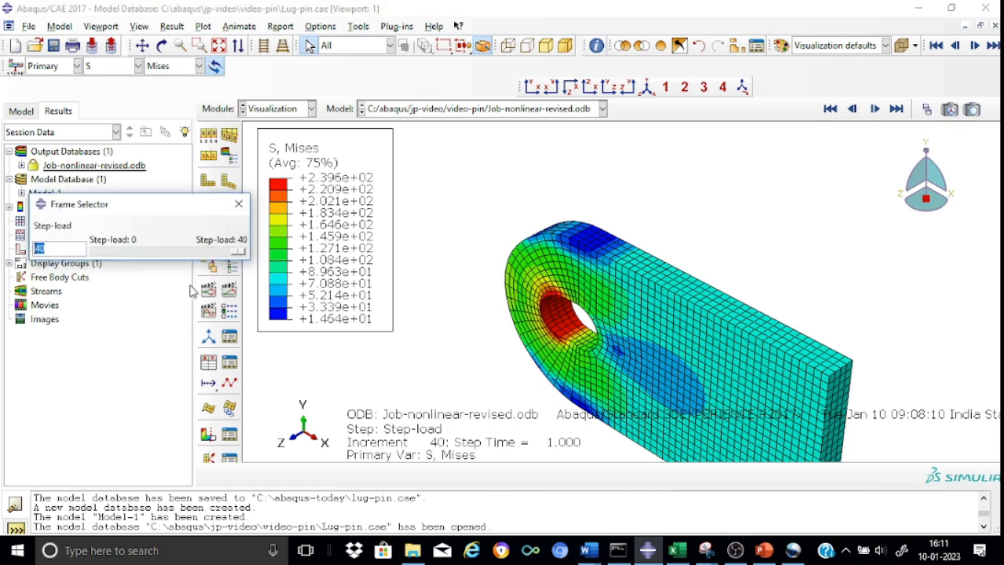
pyautogui.moveTo(240, 252)
pyautogui.mouseDown()
pyautogui.moveTo(123, 253)
pyautogui.moveTo(100, 269)
pyautogui.moveTo(253, 267)
pyautogui.mouseUp()
pyautogui.click(239, 204)
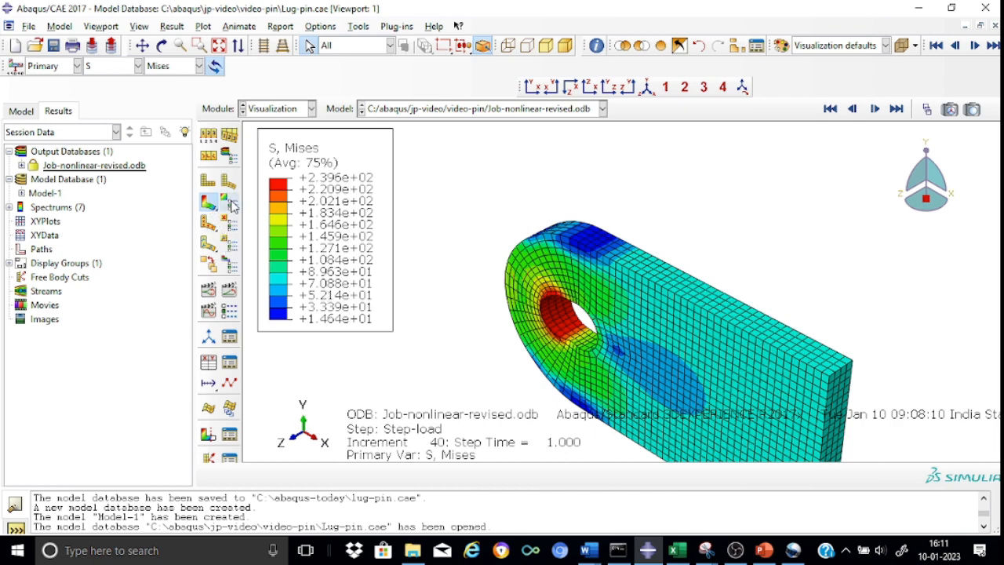
# Step: Set the contour plot's maximum limit to a specified value of 125, leaving the minimum auto-computed
pyautogui.click(231, 204)
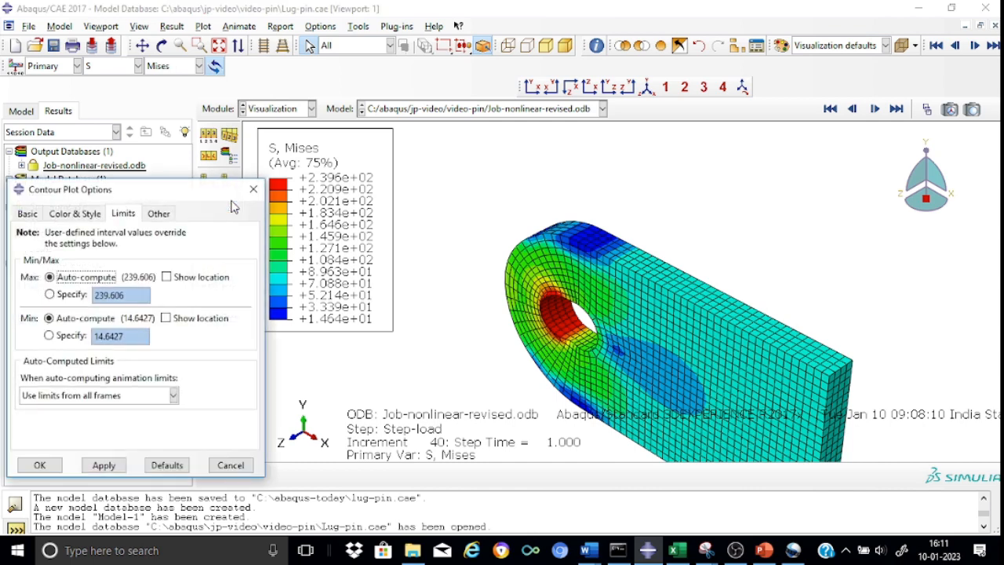
pyautogui.click(50, 294)
pyautogui.click(130, 296)
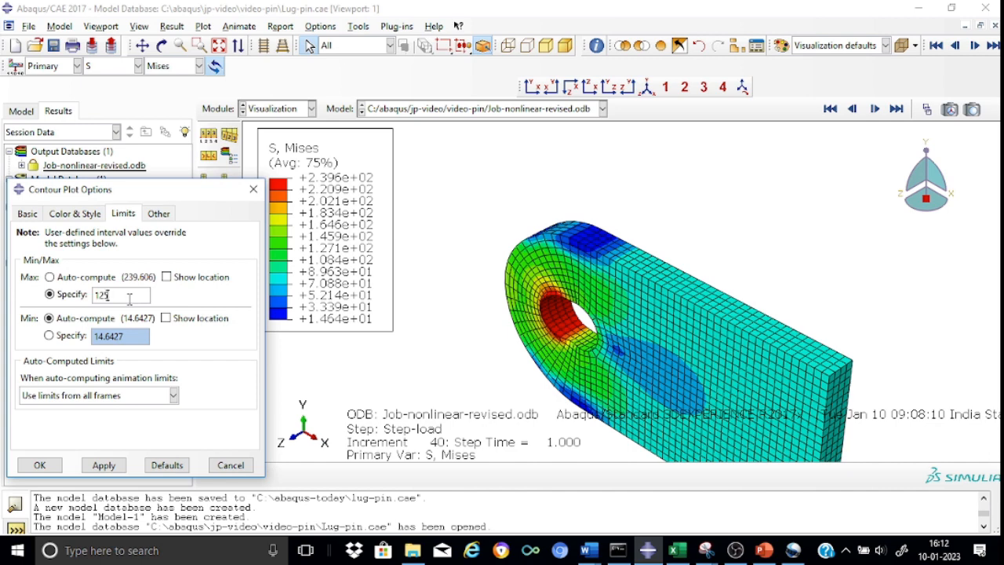
pyautogui.write('125')
pyautogui.click(104, 466)
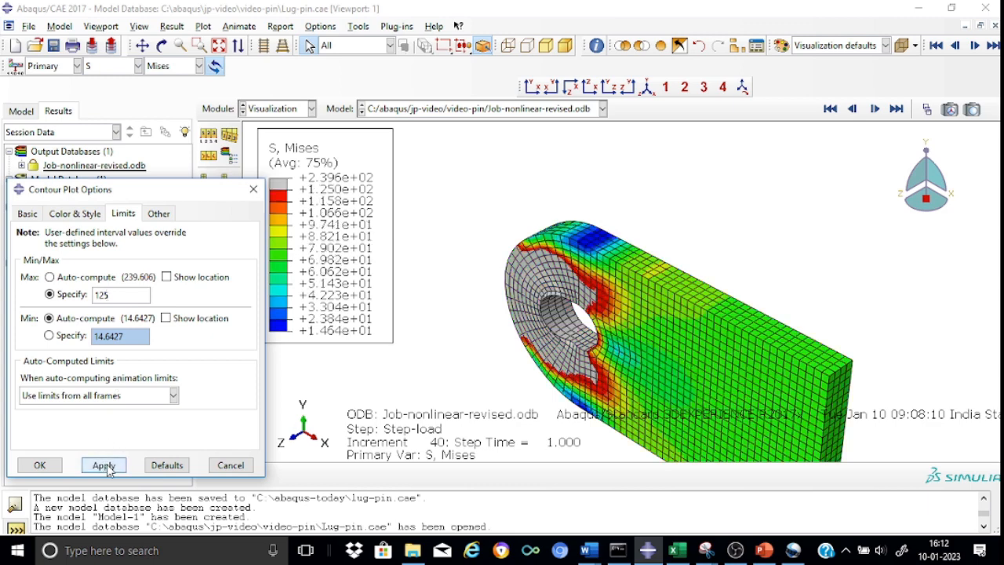
pyautogui.click(44, 469)
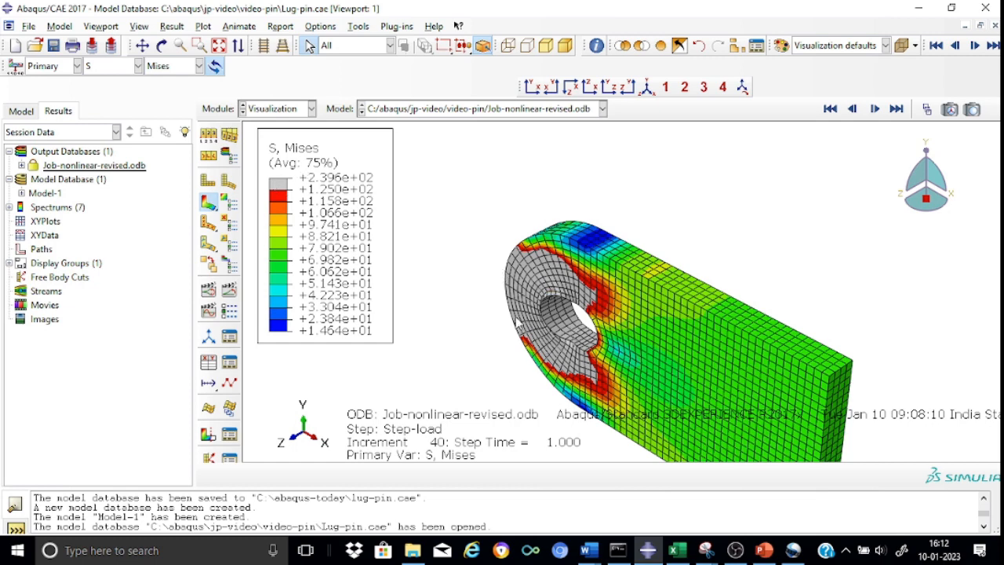
# Step: Display frame 30 of Step-load to examine the lug's stress distribution under the 125 contour limit
pyautogui.click(926, 110)
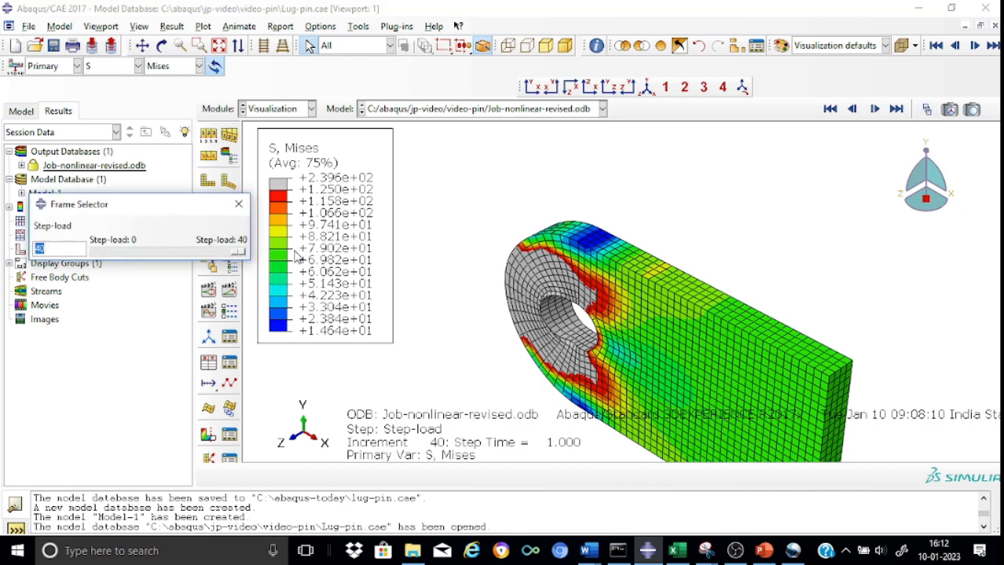
pyautogui.moveTo(240, 252); pyautogui.dragTo(209, 264)
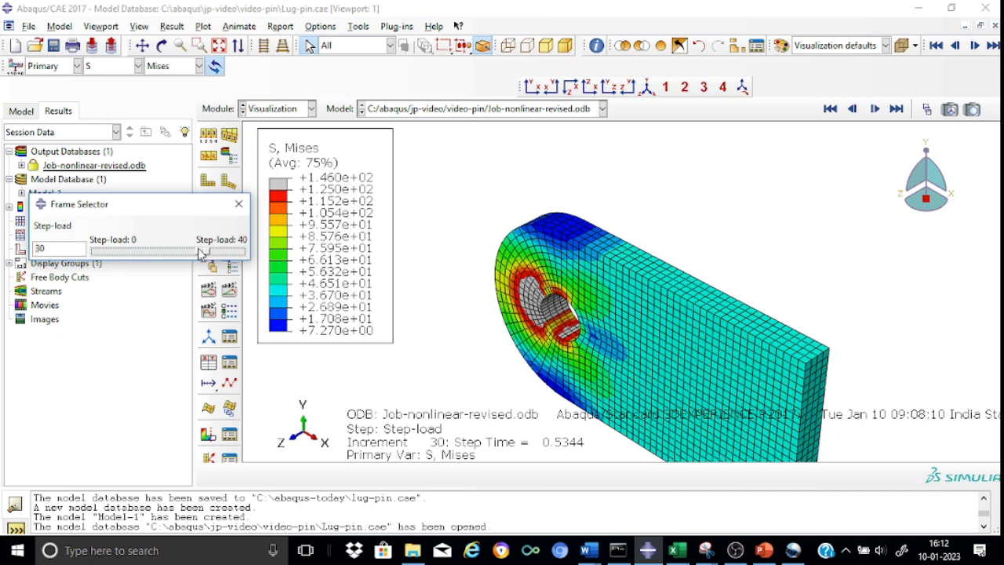
# Step: Display frame 40 of Step-load in the middle lug's Mises stress plot and close the Frame Selector
pyautogui.moveTo(199, 251); pyautogui.dragTo(239, 259)
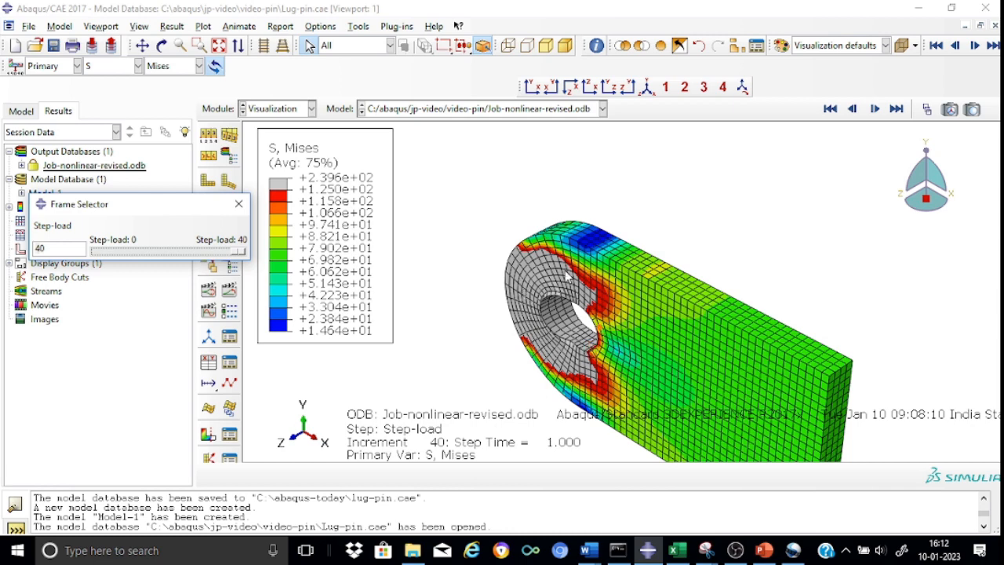
pyautogui.click(238, 205)
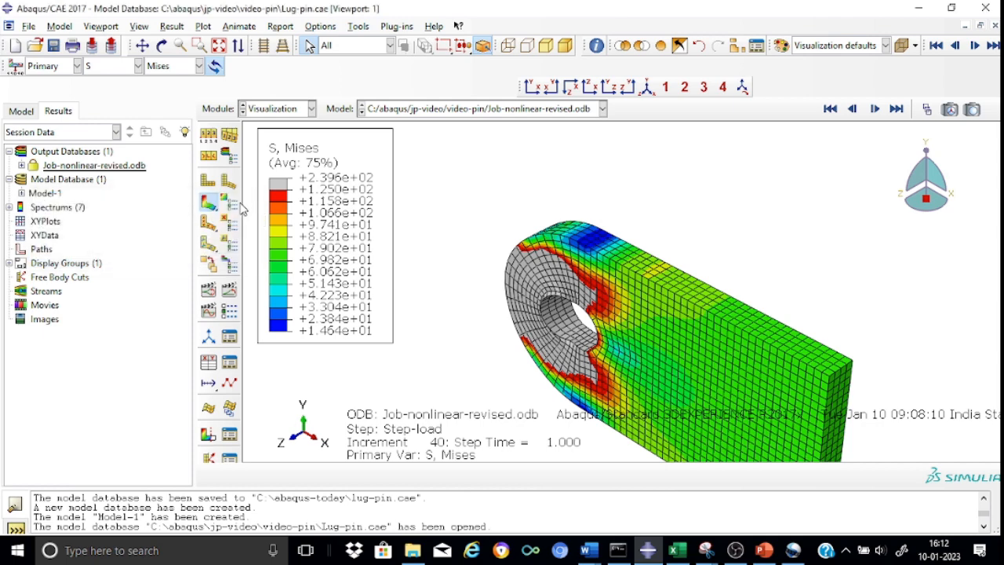
# Step: Add the element set PIN-1.SET-5 to the display and remove LUG-2.SET-26 so only the pin is shown
pyautogui.click(737, 47)
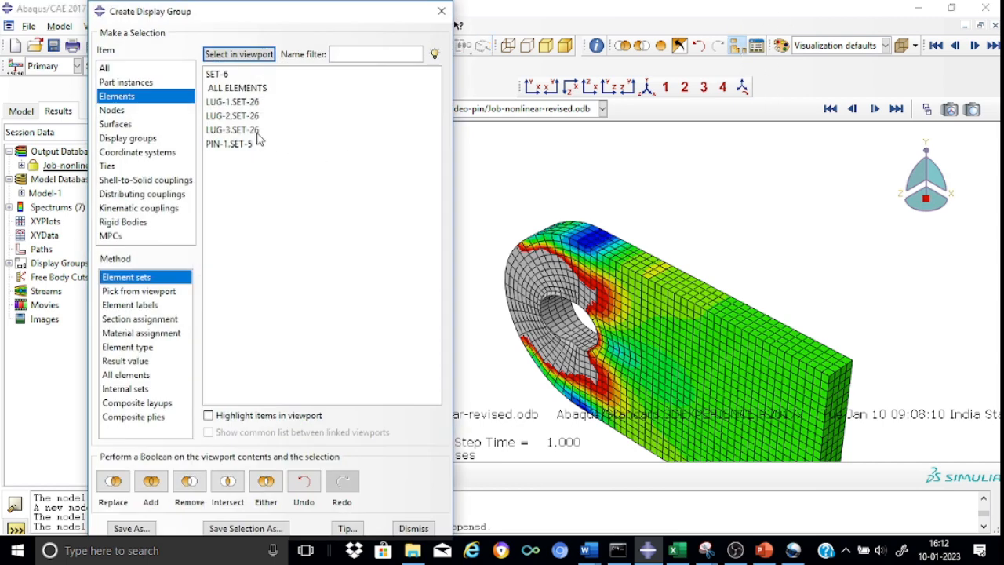
pyautogui.click(249, 132)
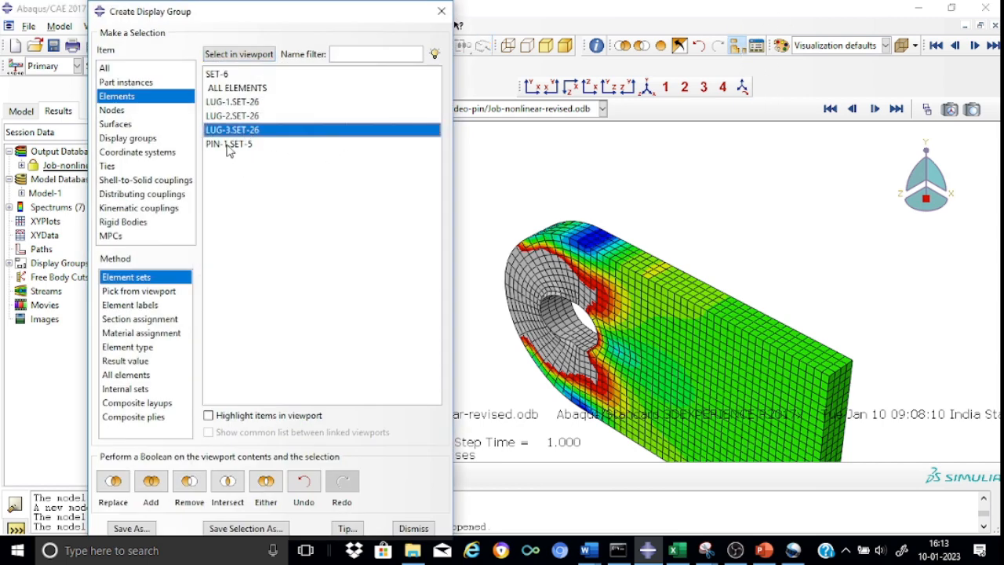
pyautogui.click(228, 145)
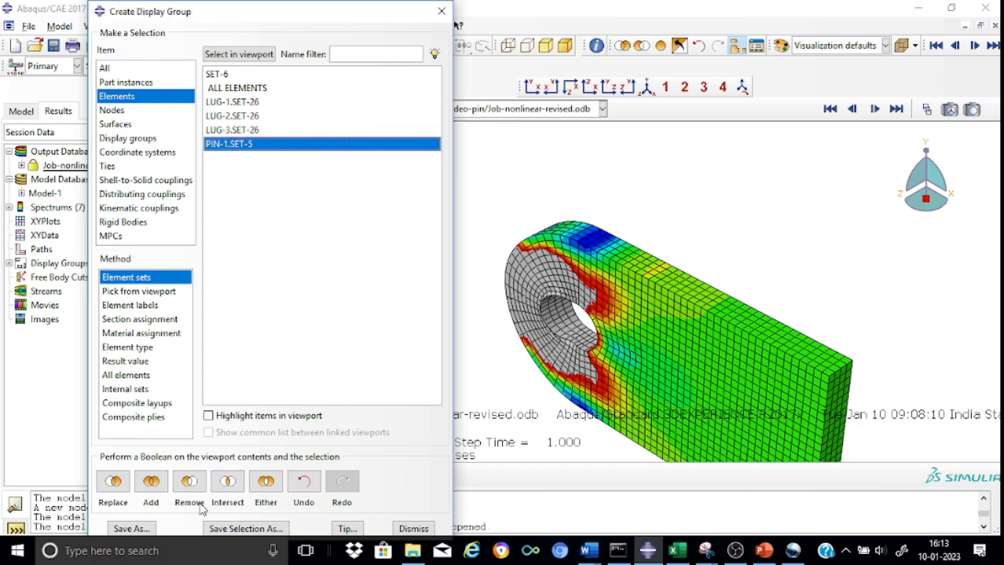
pyautogui.click(153, 484)
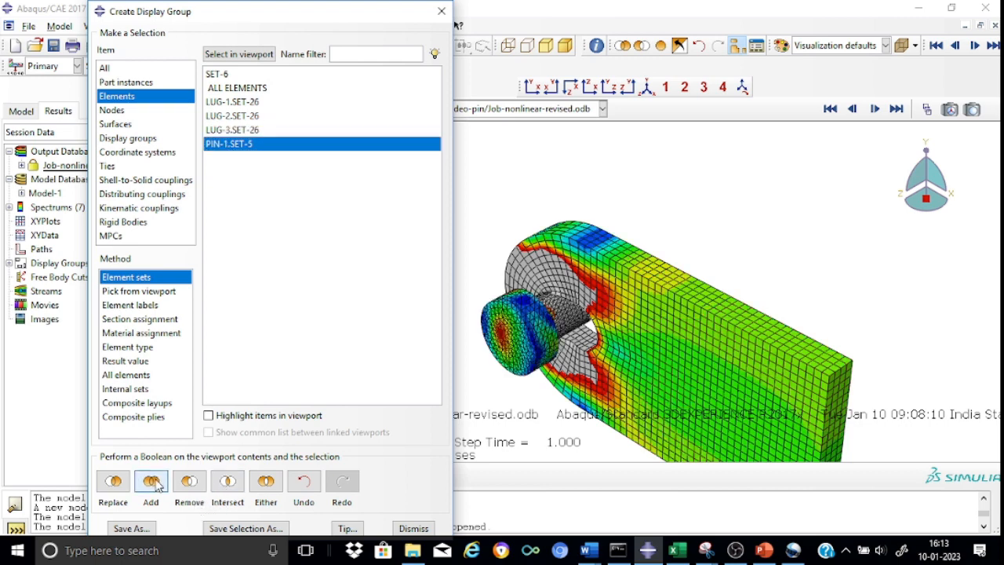
pyautogui.click(244, 117)
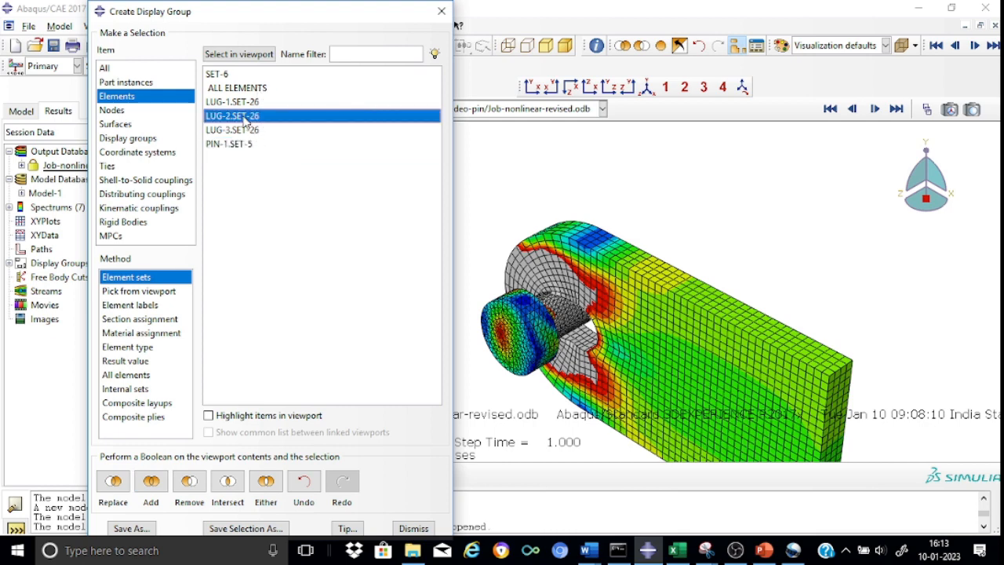
pyautogui.click(189, 484)
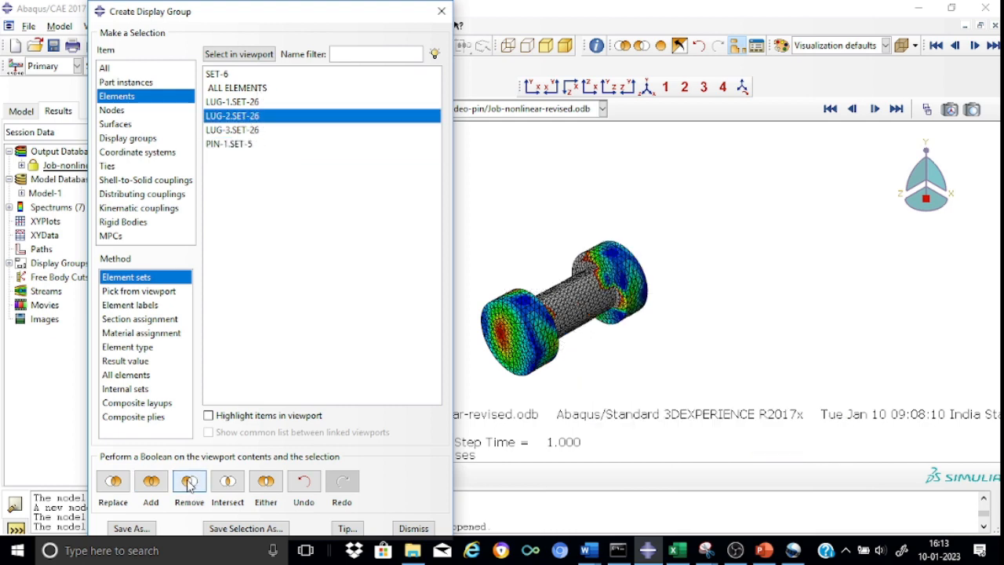
pyautogui.click(442, 12)
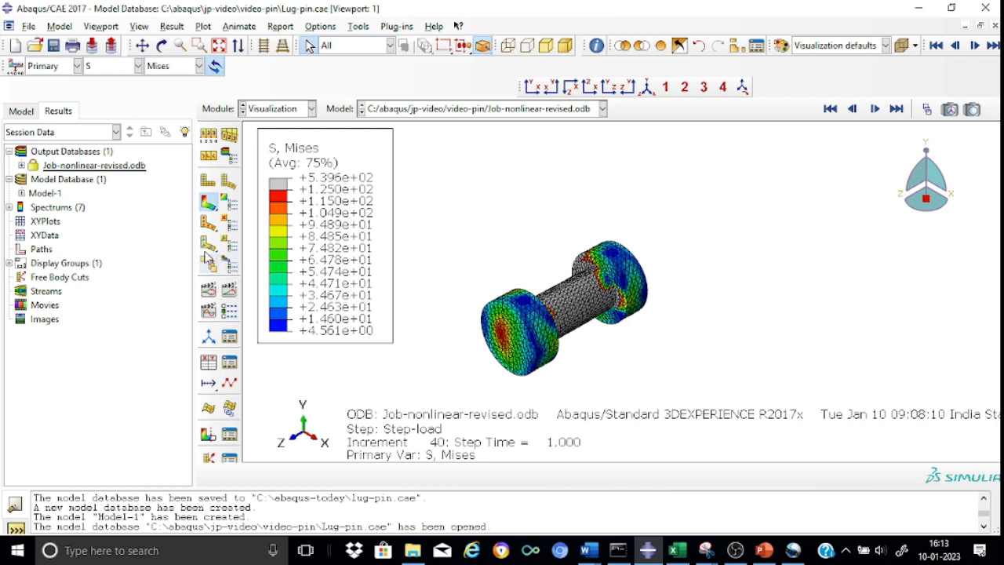
# Step: Return the contour plot's maximum limit to auto-compute and inspect the Mises stress along the pin
pyautogui.click(229, 206)
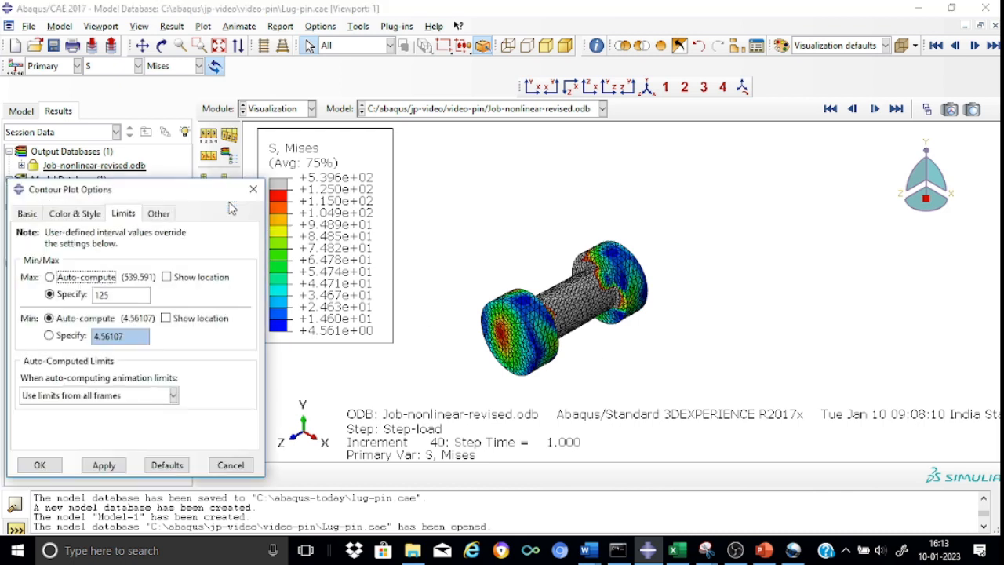
pyautogui.click(50, 278)
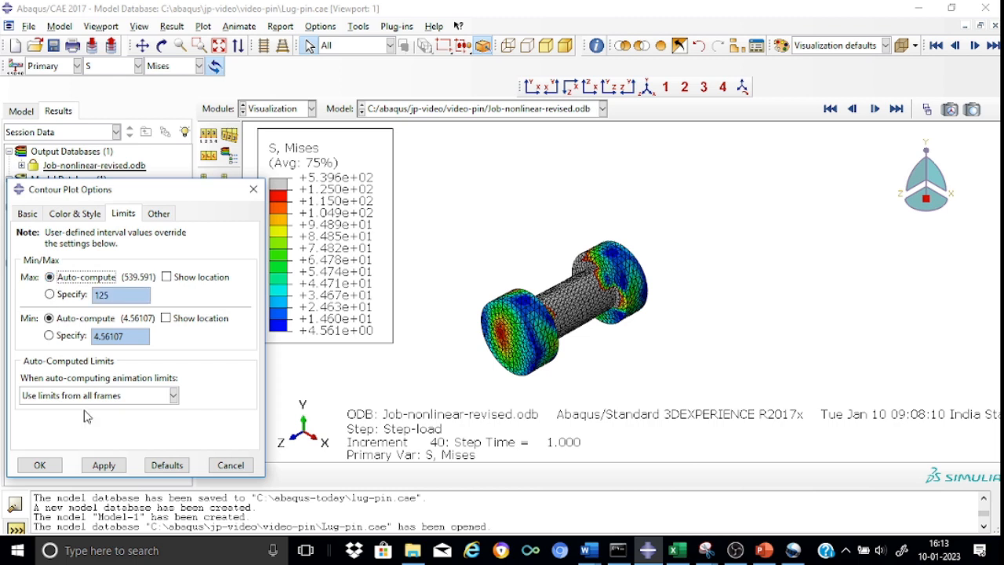
pyautogui.click(104, 466)
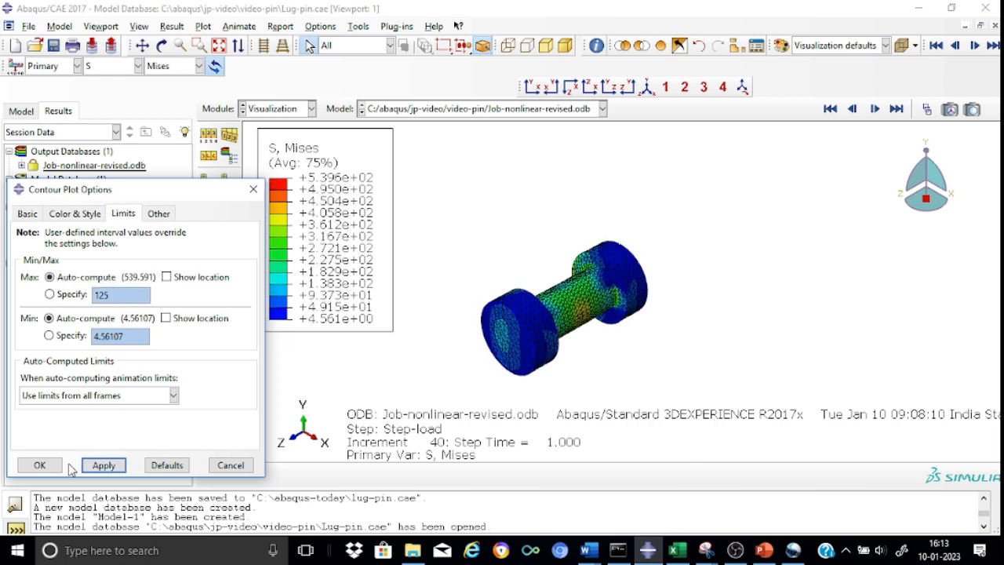
pyautogui.click(41, 467)
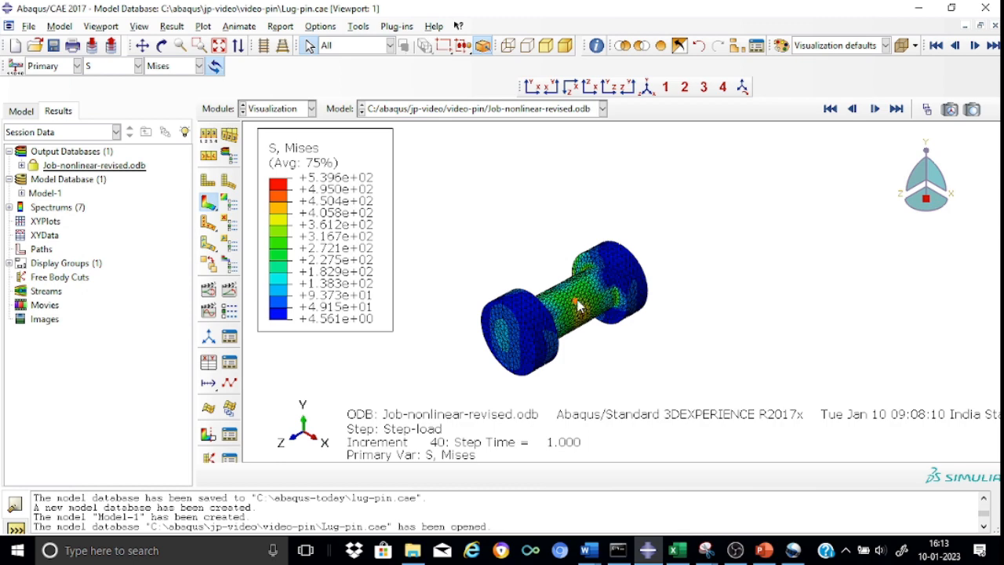
pyautogui.scroll(6, 582, 303)
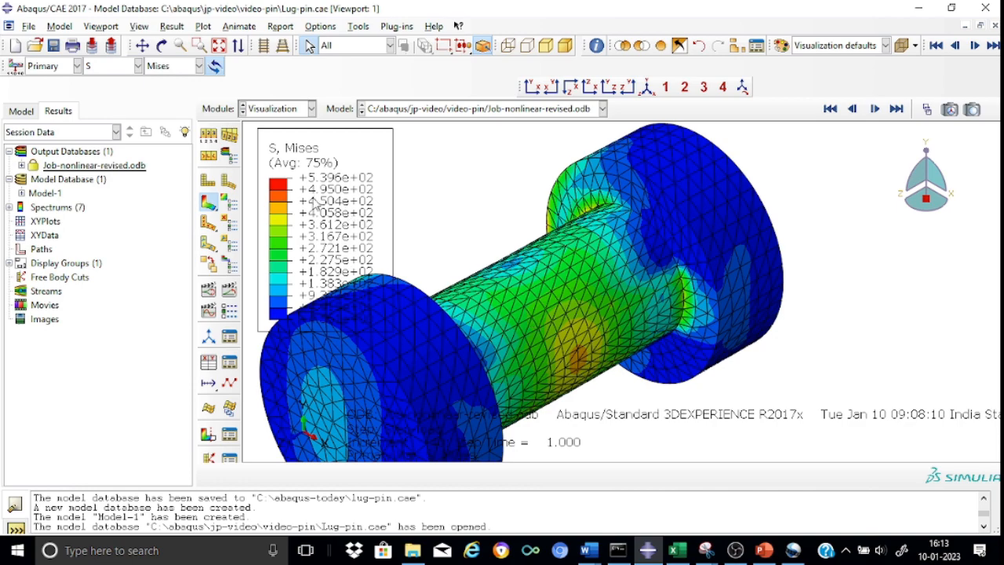
pyautogui.scroll(-4, 465, 201)
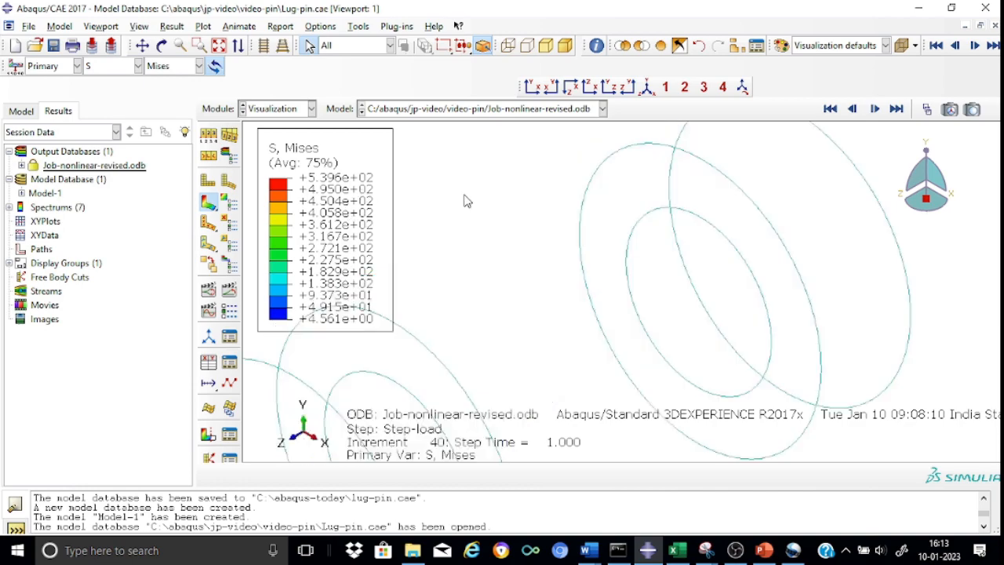
pyautogui.scroll(-3, 464, 201)
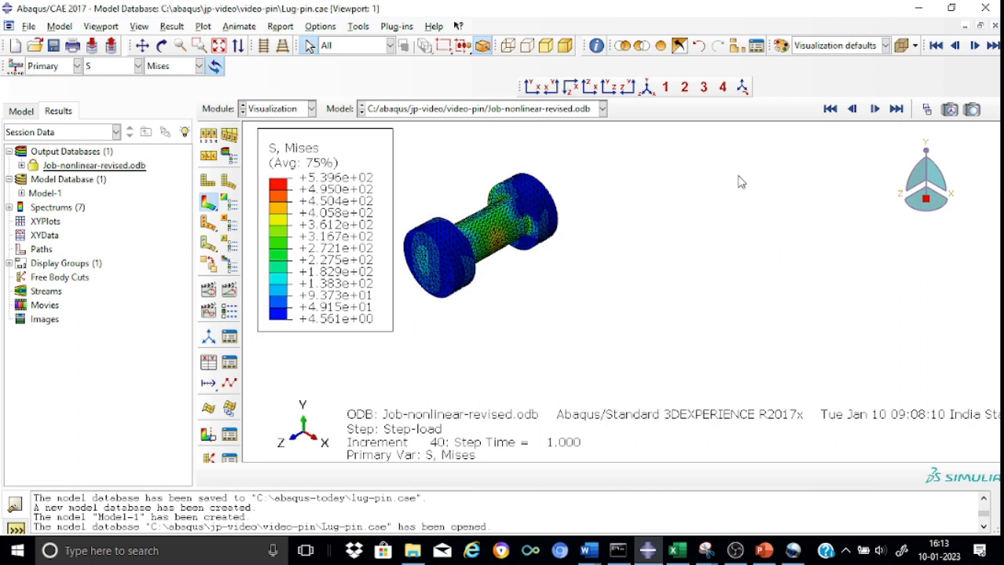
# Step: Add the element set LUG-2.SET-26 to the display and remove PIN-1.SET-5 so only the middle lug is shown
pyautogui.click(737, 47)
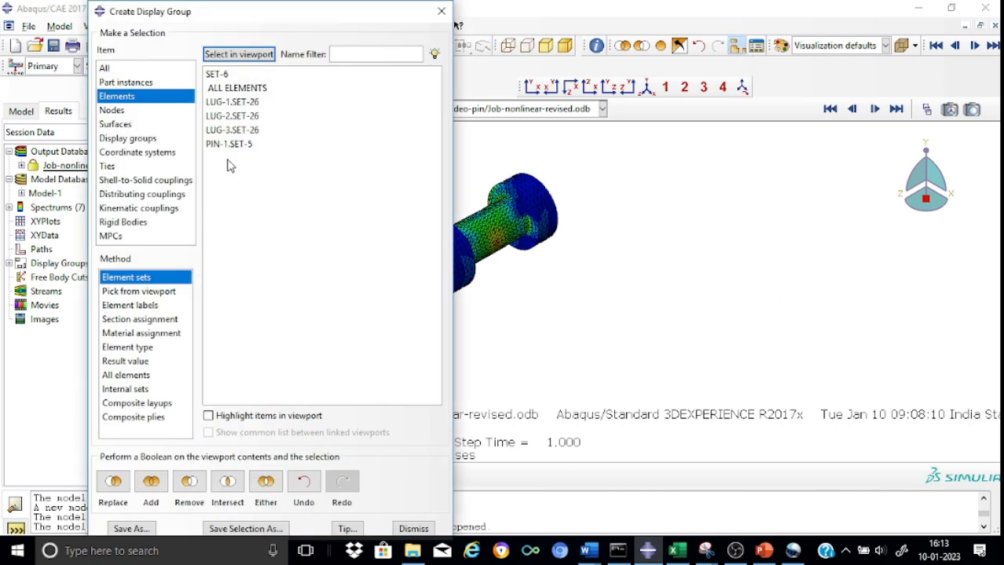
pyautogui.click(234, 120)
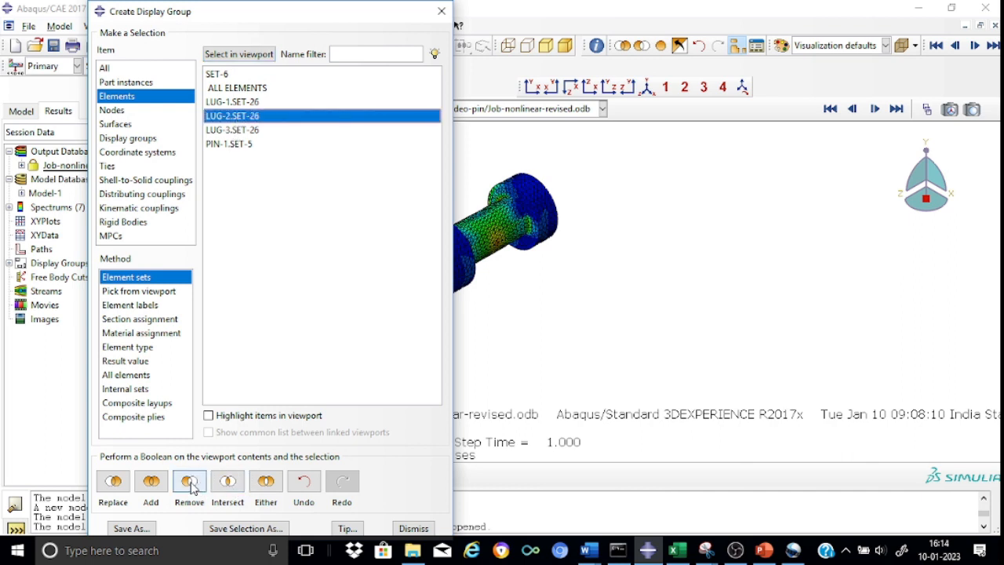
pyautogui.click(151, 481)
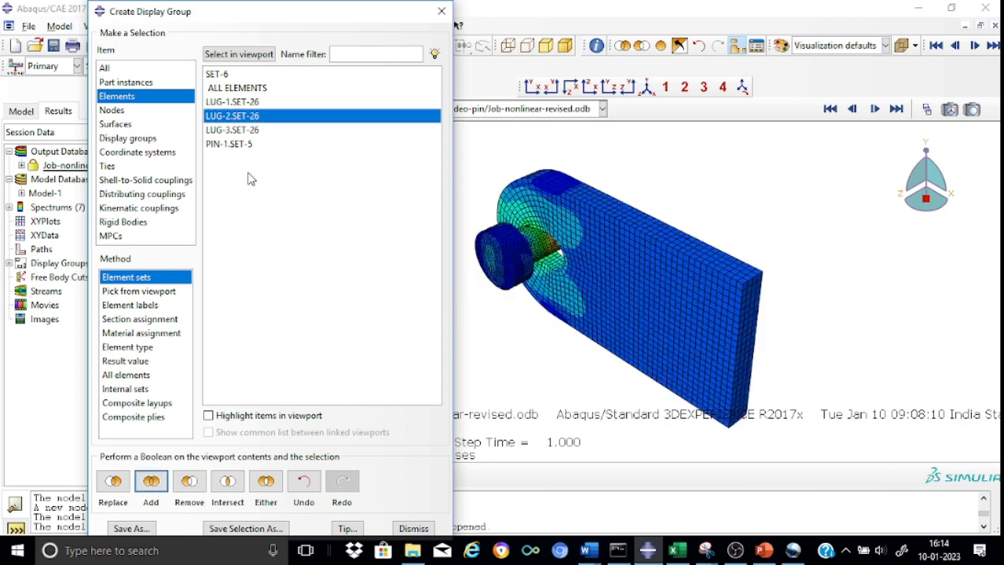
pyautogui.click(242, 145)
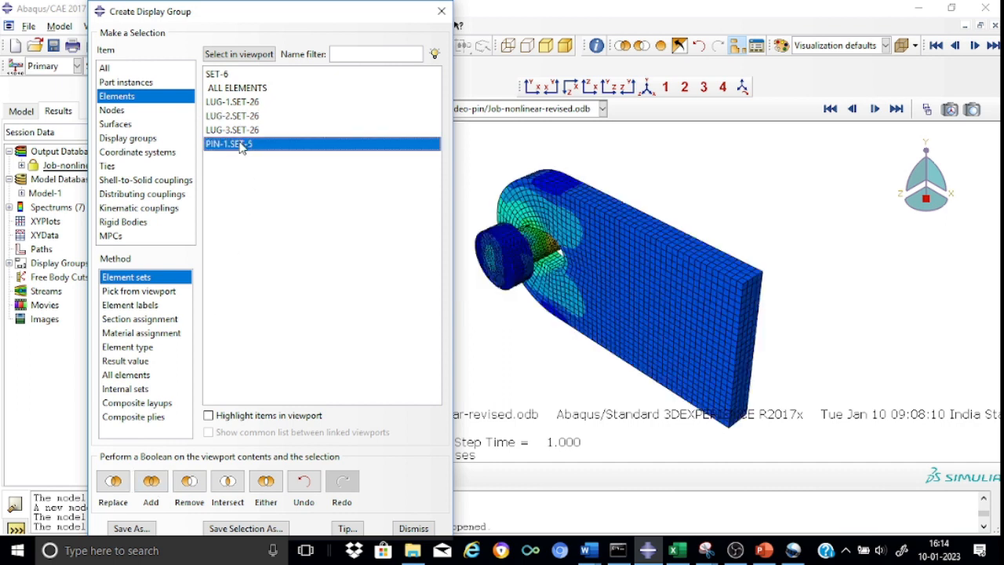
pyautogui.click(188, 482)
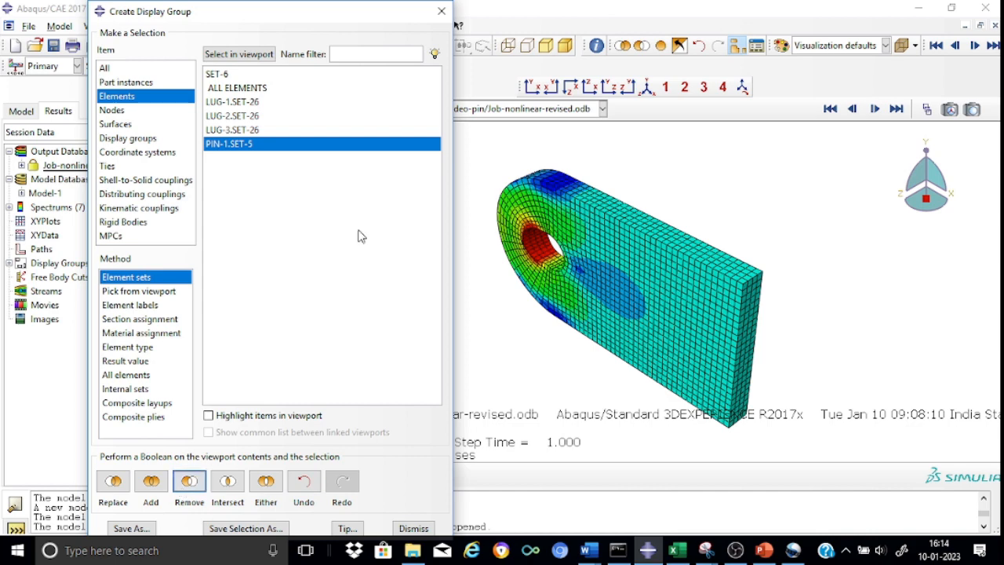
pyautogui.click(442, 11)
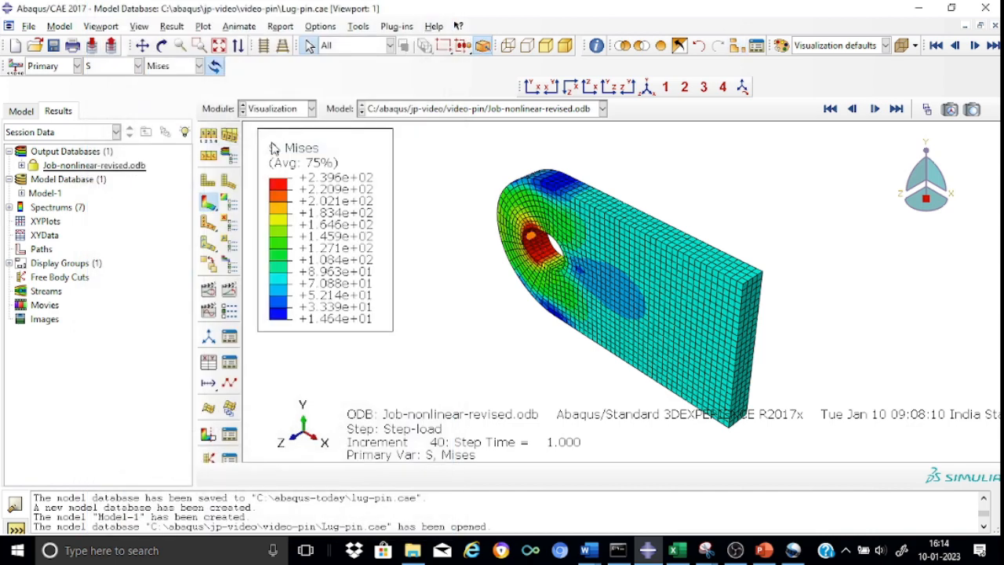
# Step: Plot the contact pressure CPRESS on the middle lug and inspect its distribution inside the pin hole
pyautogui.click(138, 66)
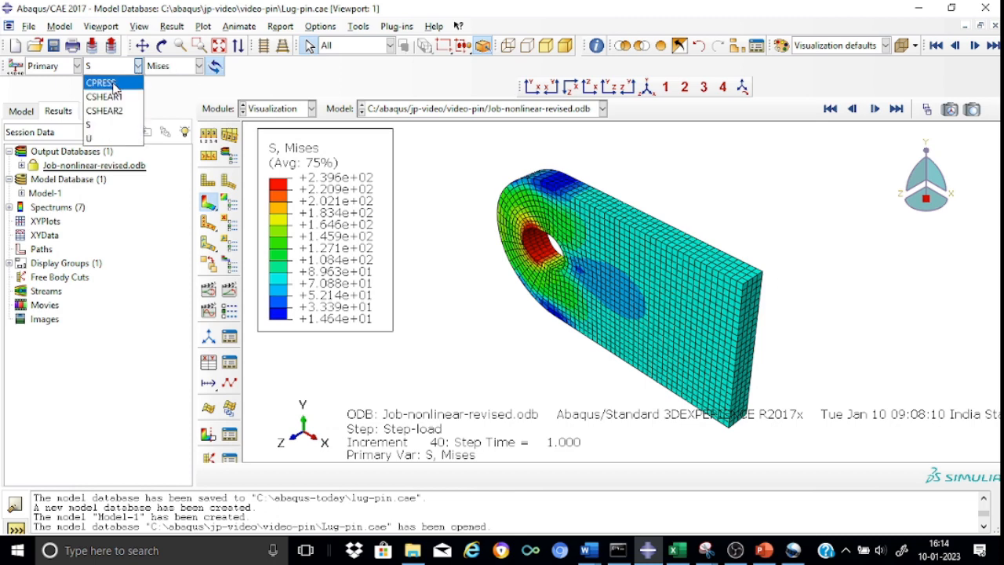
pyautogui.click(115, 84)
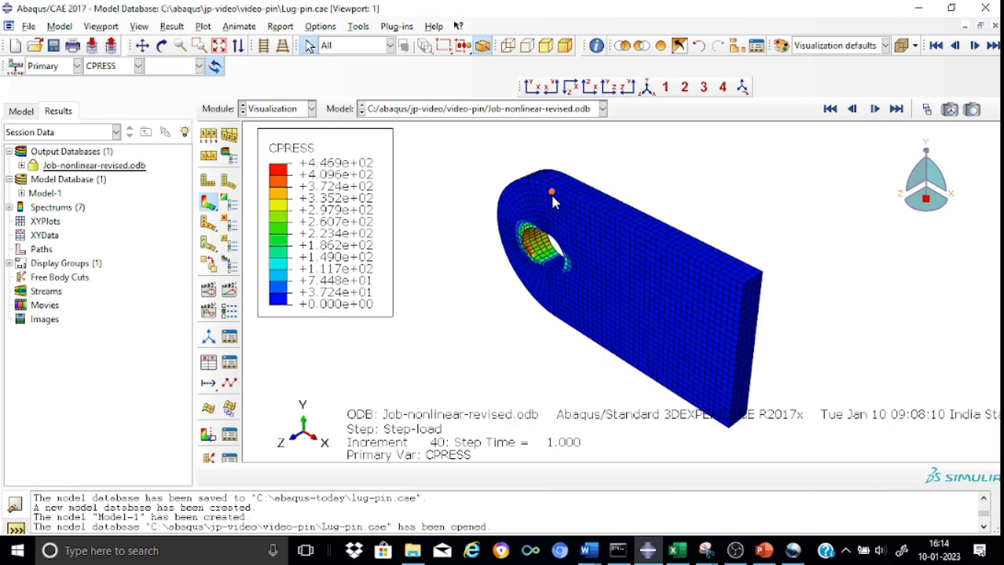
pyautogui.scroll(4, 642, 176)
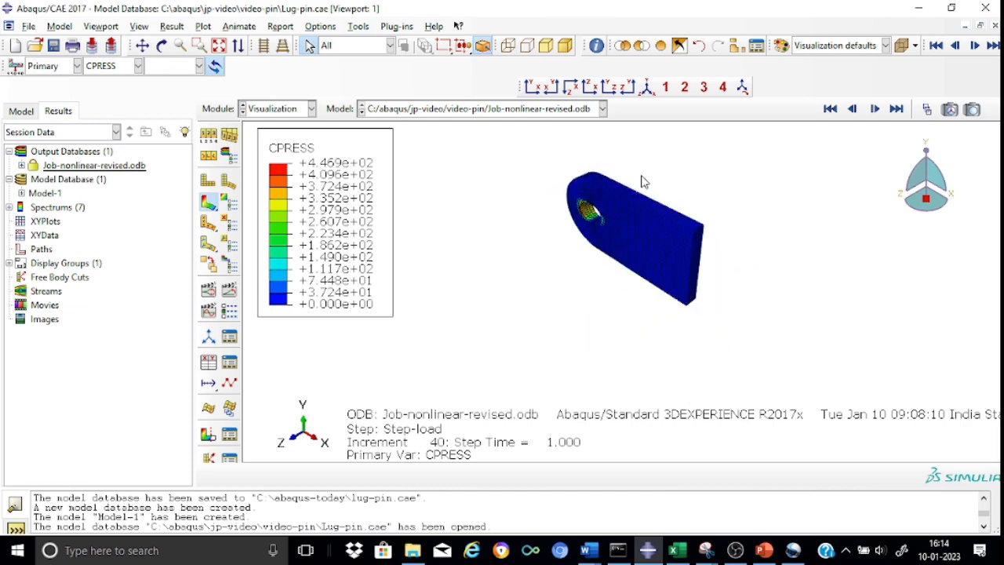
pyautogui.scroll(-5, 642, 175)
pyautogui.scroll(-2, 642, 182)
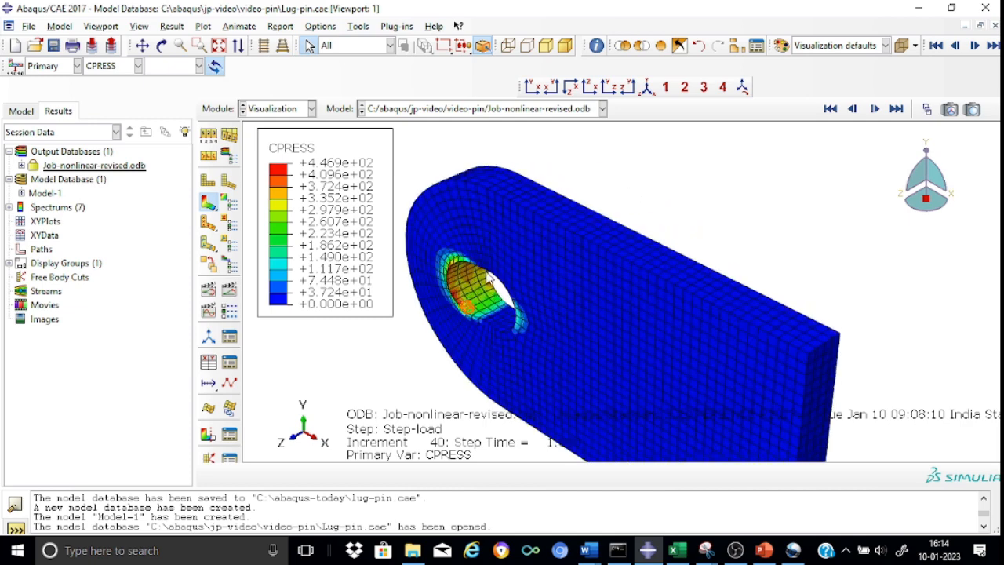
pyautogui.click(598, 268)
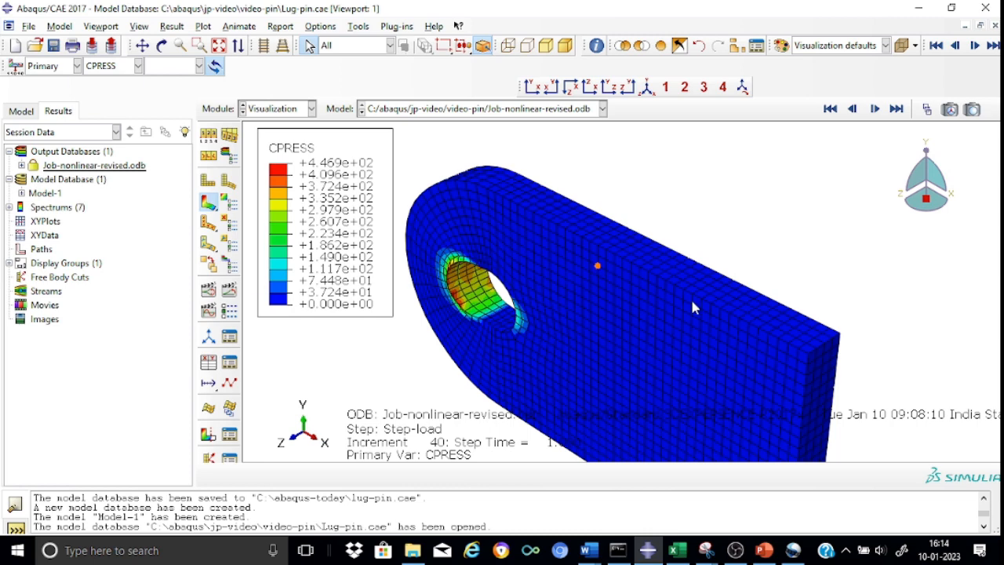
pyautogui.click(487, 291)
# Step: Check the contact pressure in the lug hole at frame 40 of Step-load with the Frame Selector
pyautogui.click(926, 110)
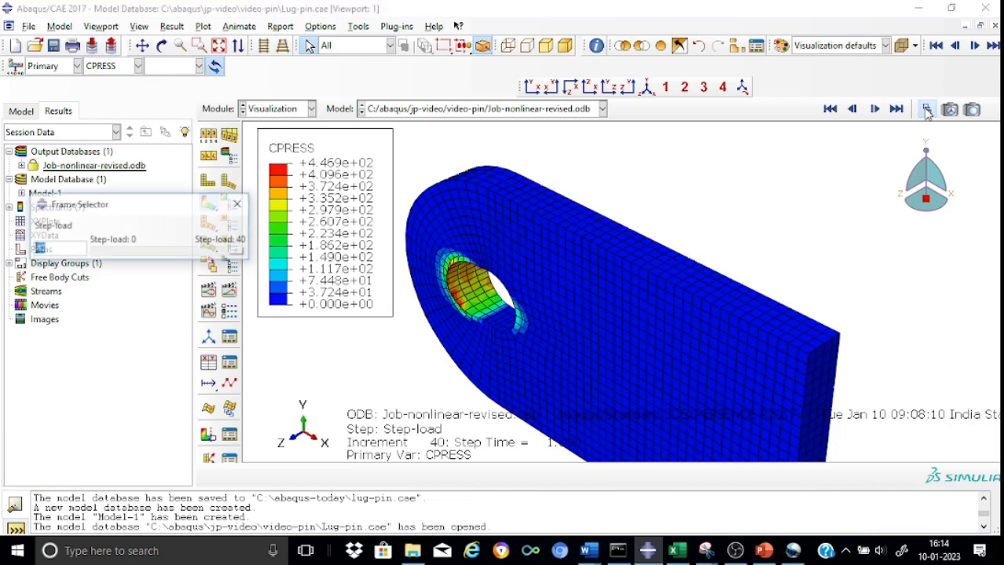
pyautogui.moveTo(243, 250); pyautogui.dragTo(254, 274)
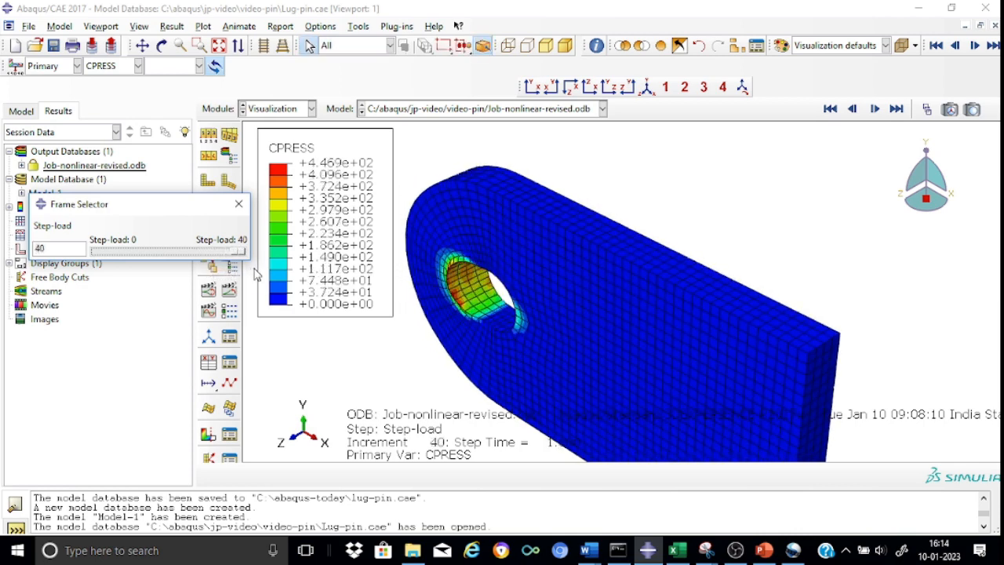
pyautogui.click(238, 204)
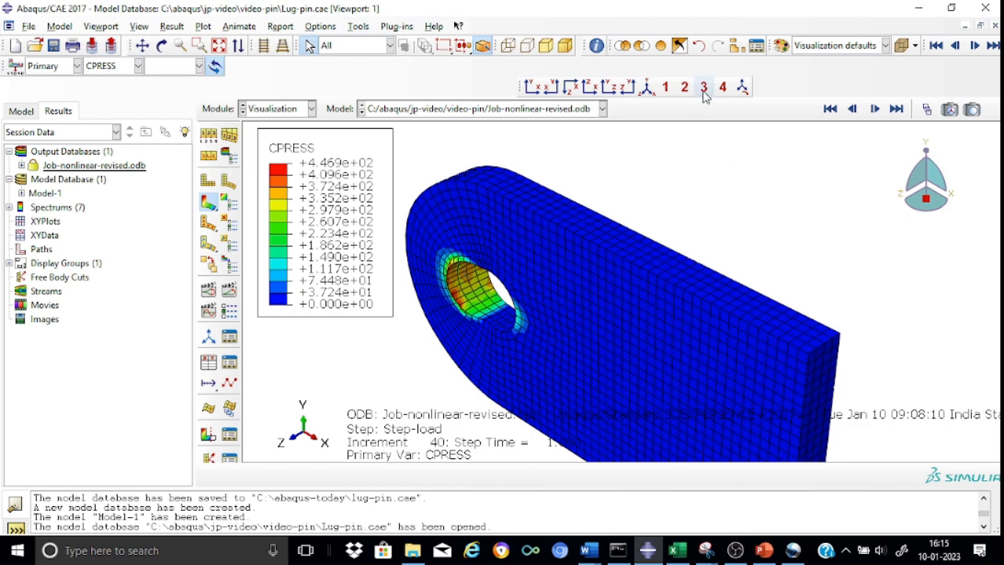
# Step: Restore the full assembly to the display in isometric view, and remove the element sets LUG-1.SET-26 and LUG-3.SET-26
pyautogui.click(662, 46)
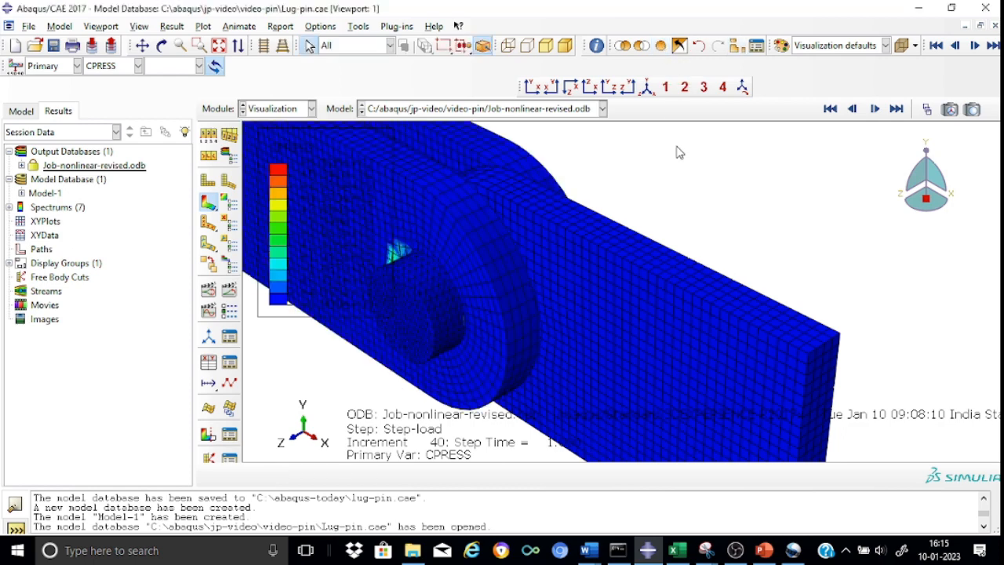
pyautogui.click(648, 87)
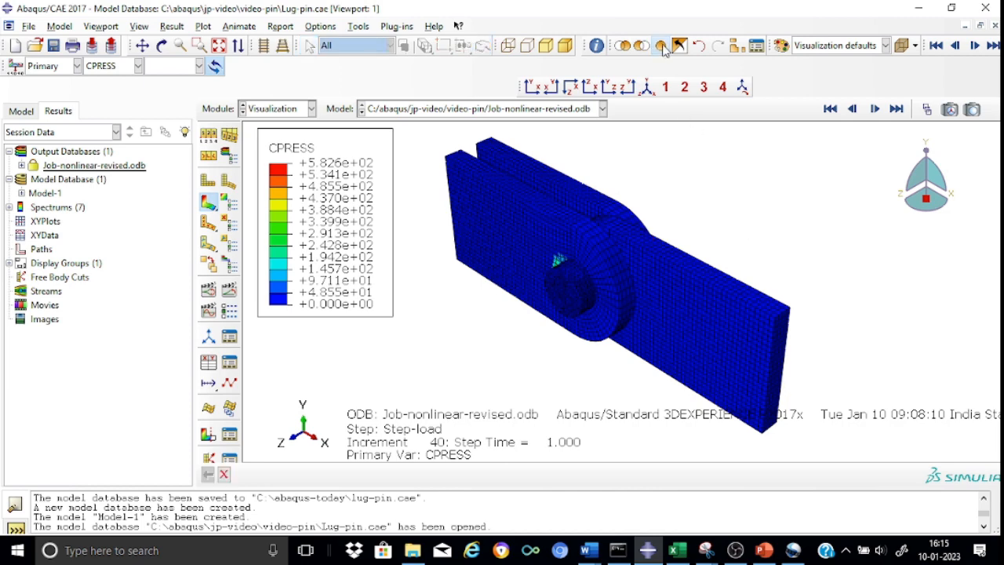
pyautogui.click(737, 46)
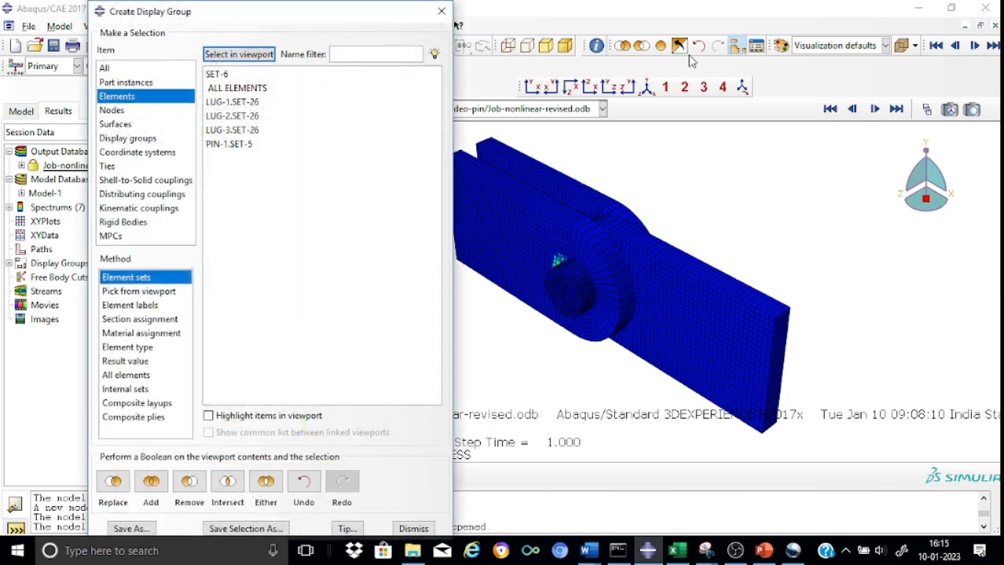
pyautogui.click(250, 103)
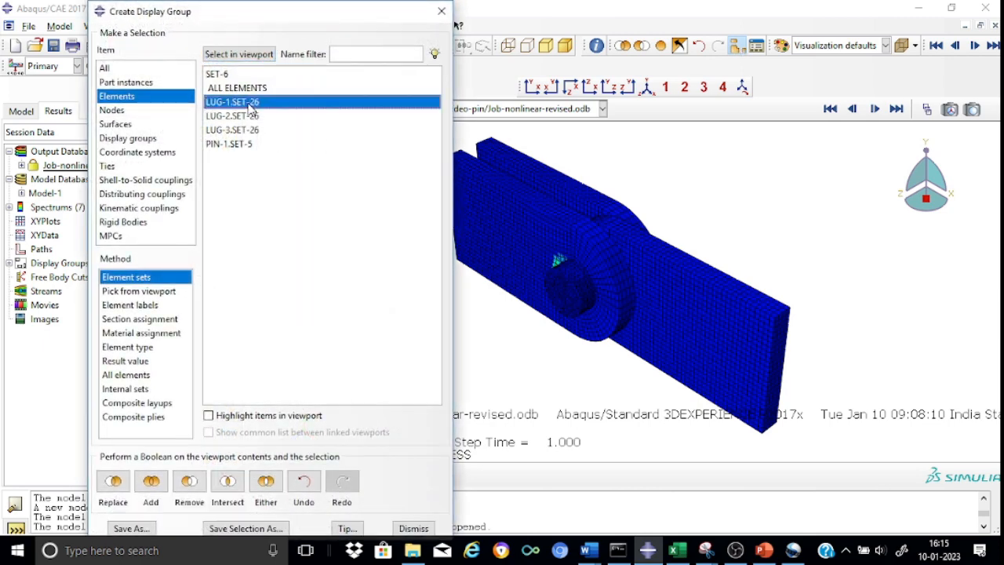
pyautogui.click(187, 492)
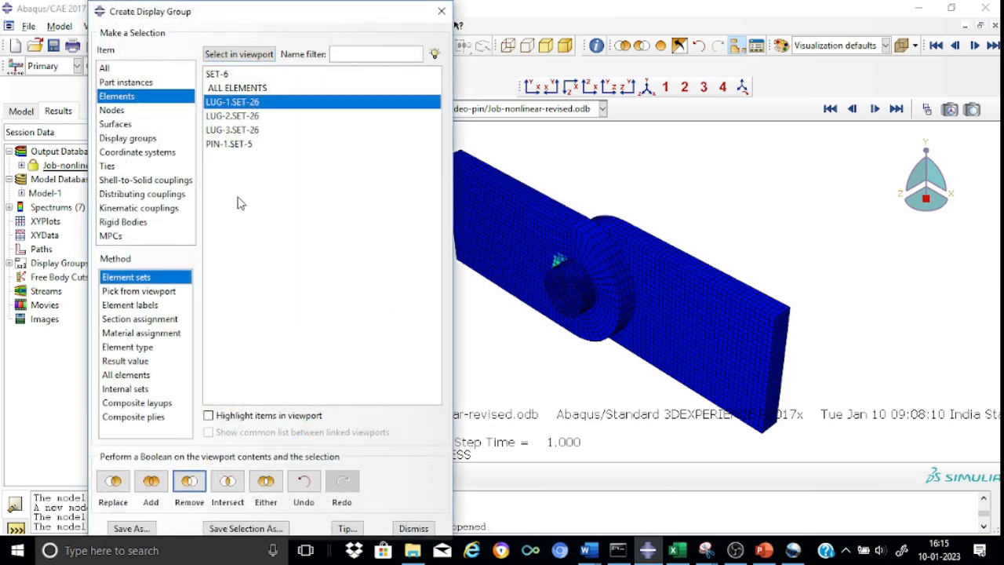
pyautogui.click(244, 132)
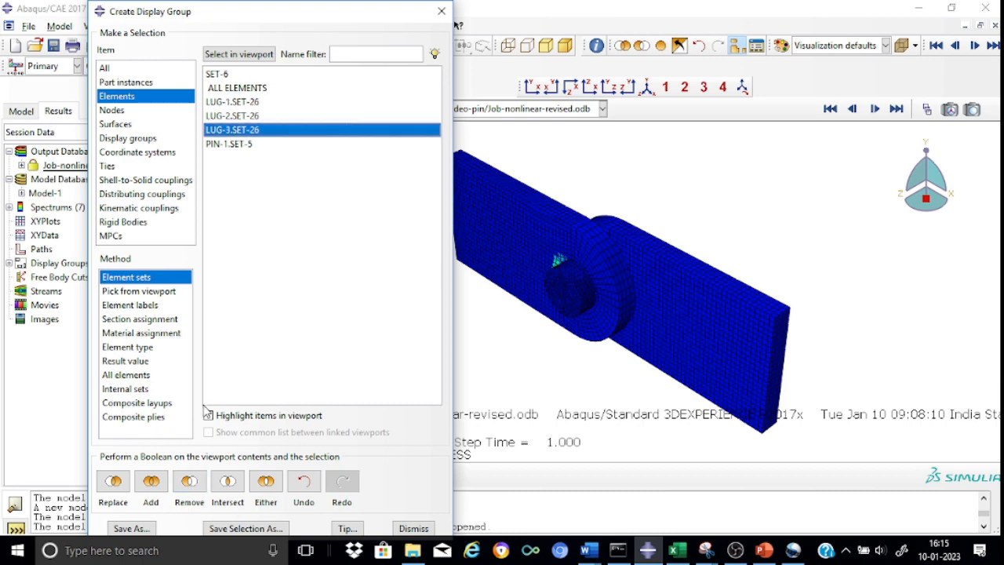
pyautogui.click(187, 483)
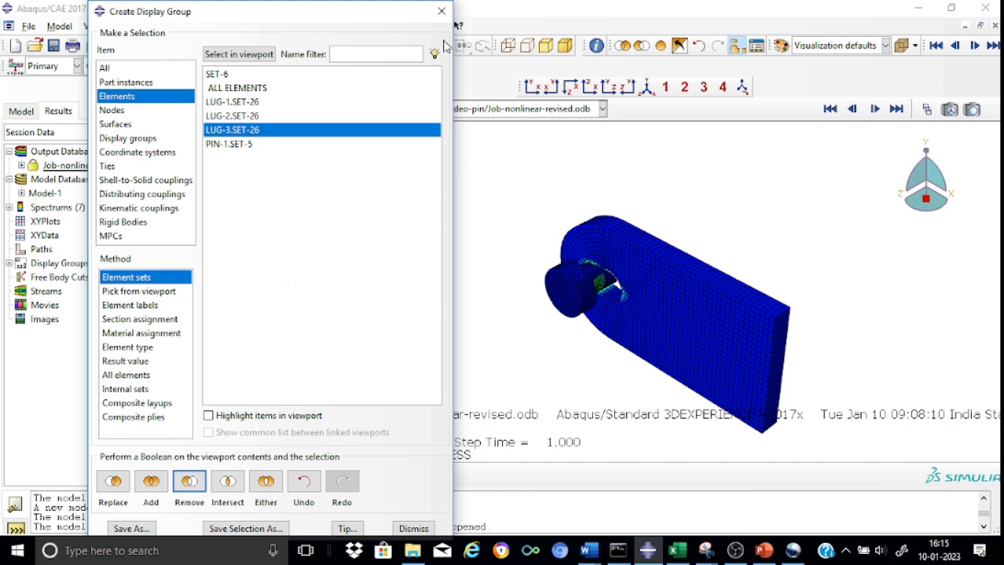
pyautogui.click(442, 12)
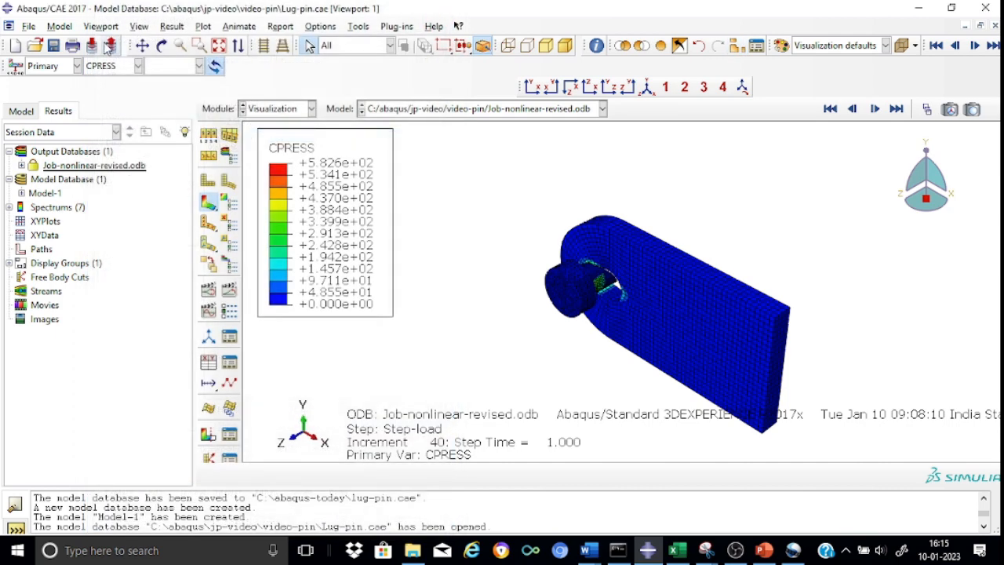
# Step: Plot the displacement component U1 on the displayed middle lug and pin
pyautogui.click(138, 66)
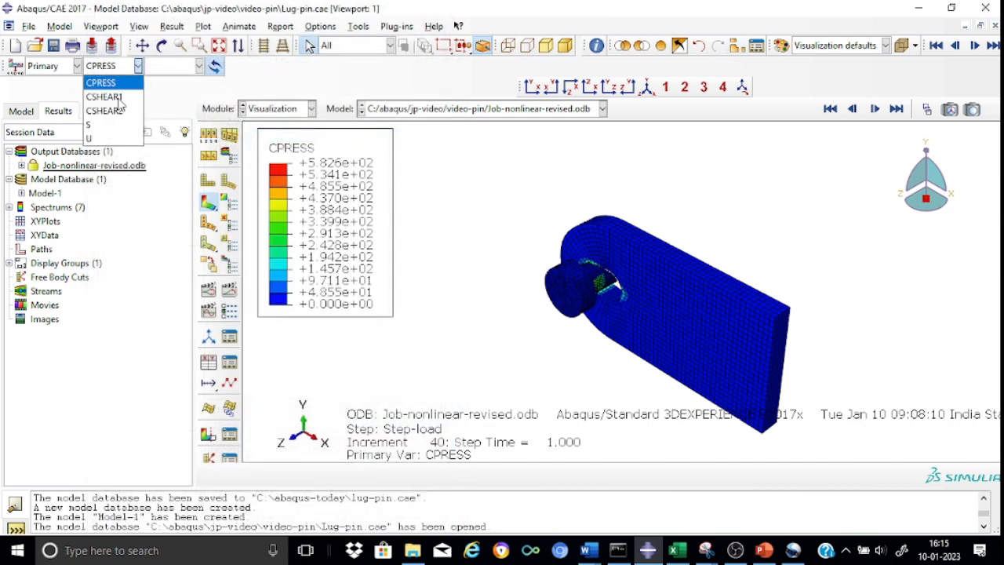
pyautogui.click(104, 139)
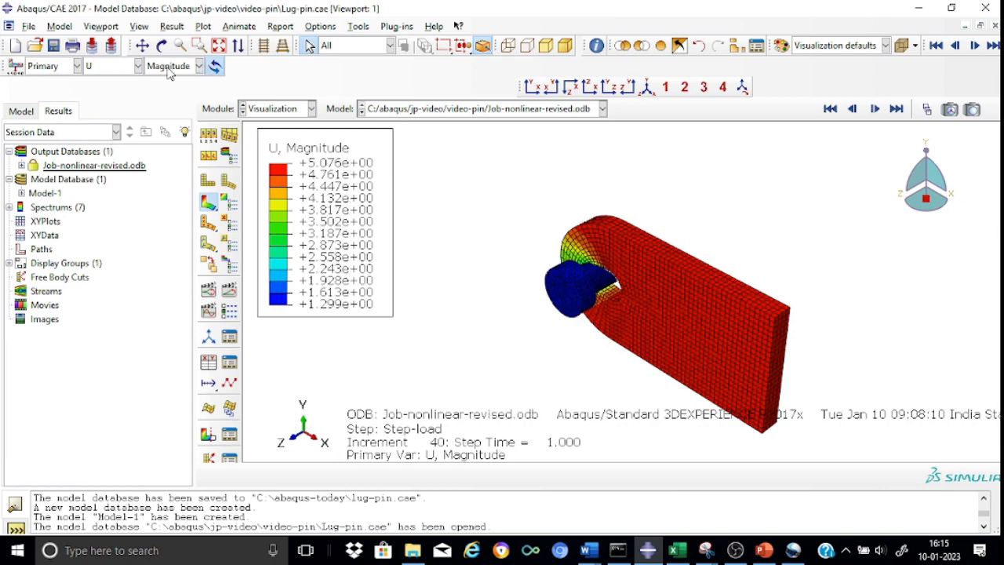
pyautogui.click(202, 69)
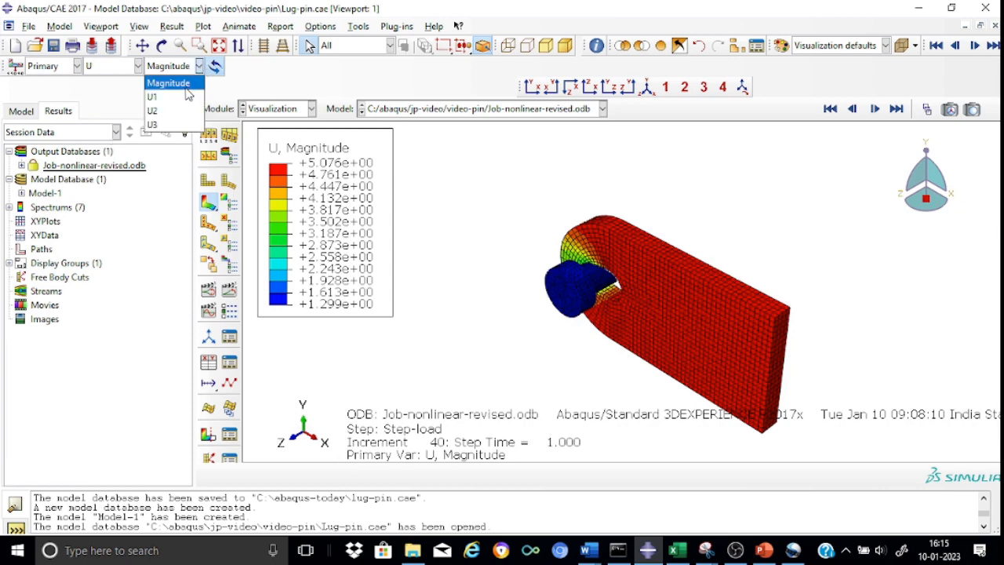
pyautogui.click(156, 92)
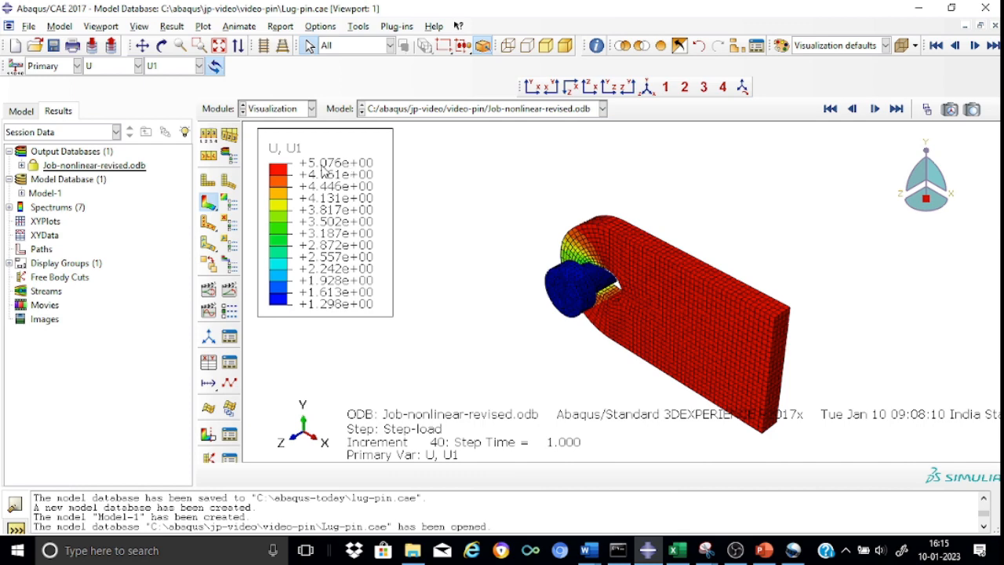
# Step: Set the uniform deformation scale factor to 8 in the common plot options
pyautogui.click(209, 135)
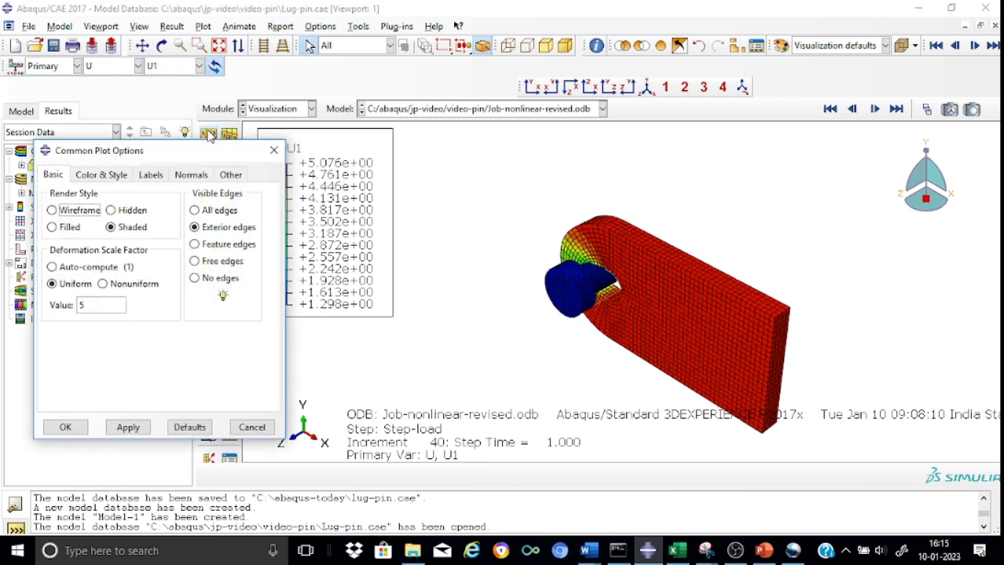
pyautogui.doubleClick(93, 305)
pyautogui.write('8')
pyautogui.click(129, 426)
pyautogui.click(65, 426)
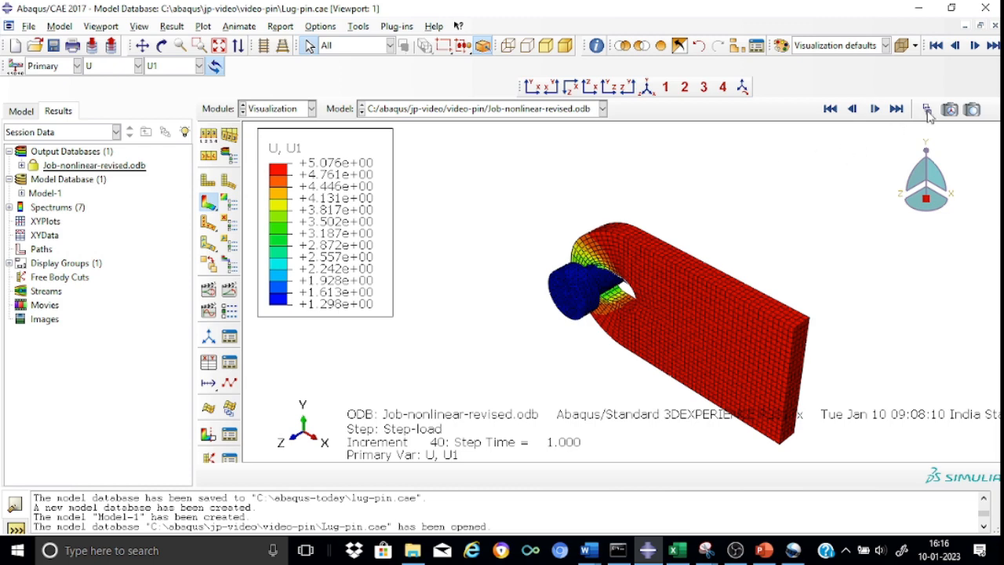
# Step: Scrub through the Step-load frames with the Frame Selector, ending at frame 40, and examine how the lug hole deforms around the pin
pyautogui.scroll(3, 523, 258)
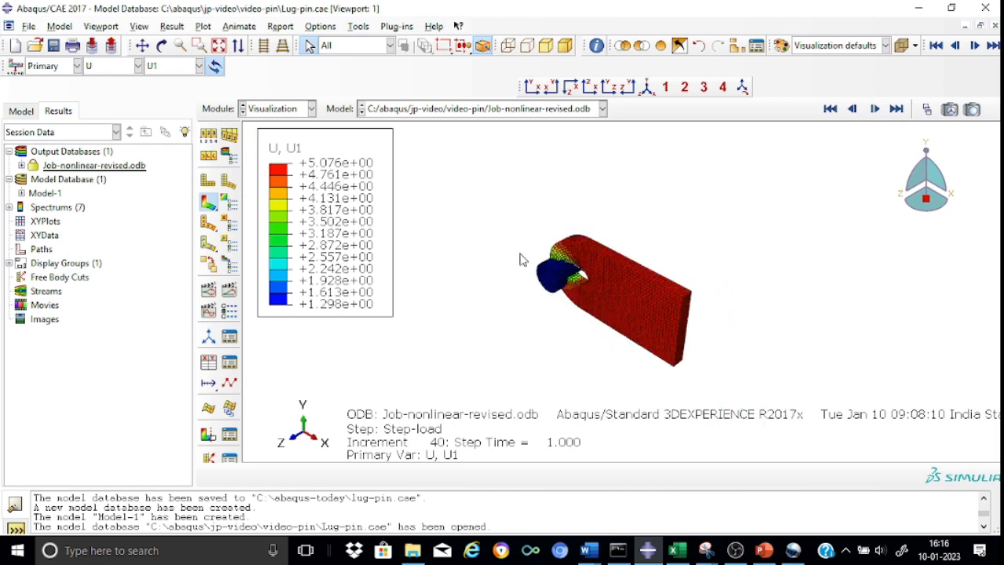
pyautogui.scroll(-7, 531, 251)
pyautogui.scroll(-1, 532, 251)
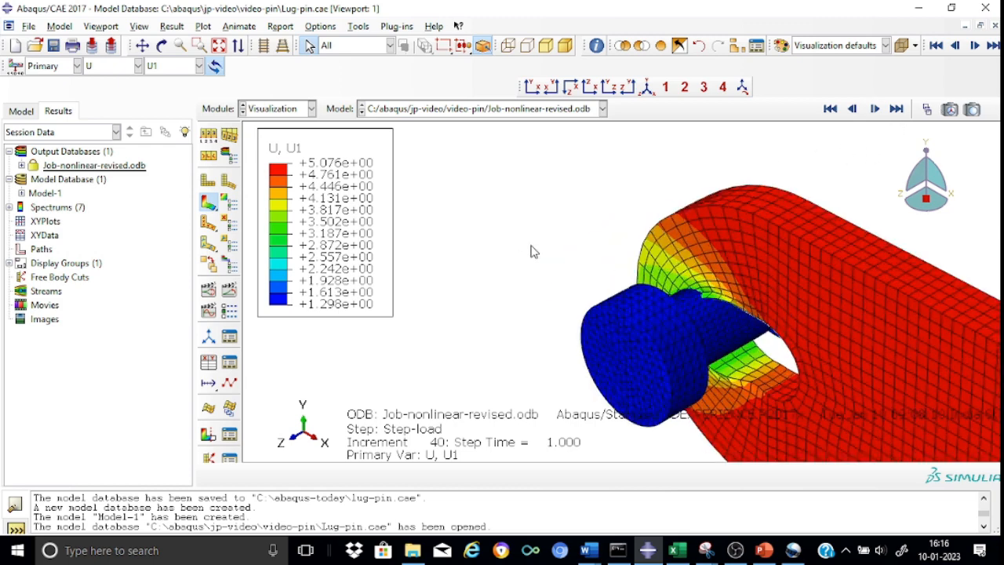
pyautogui.scroll(-1, 531, 251)
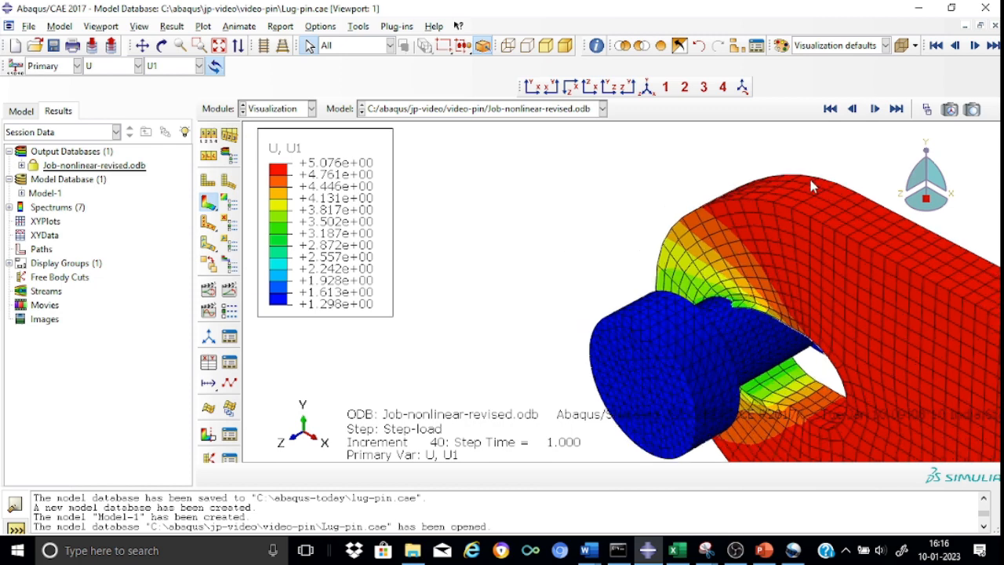
pyautogui.click(926, 109)
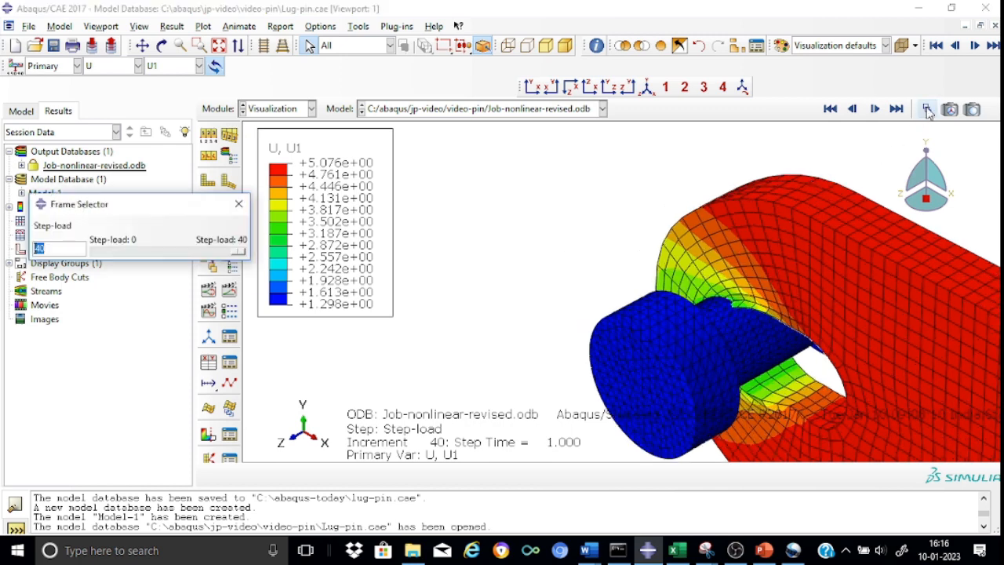
pyautogui.moveTo(239, 252); pyautogui.dragTo(259, 288)
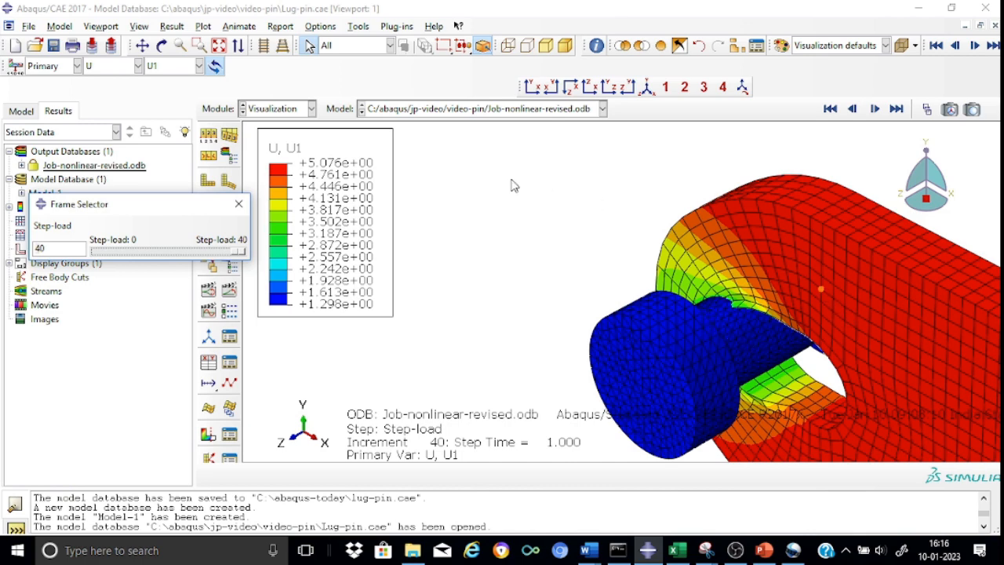
pyautogui.click(141, 46)
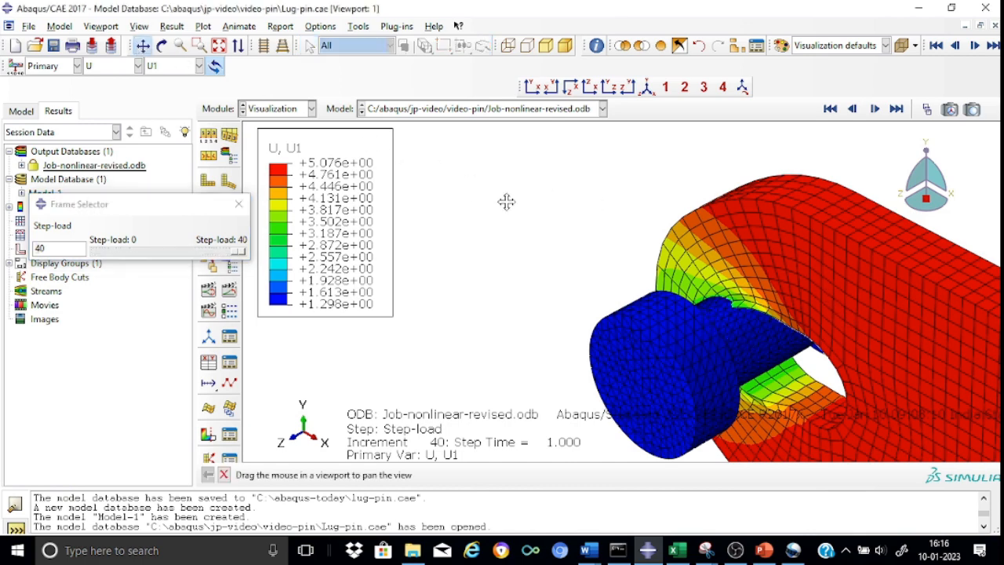
pyautogui.moveTo(505, 202); pyautogui.dragTo(392, 146)
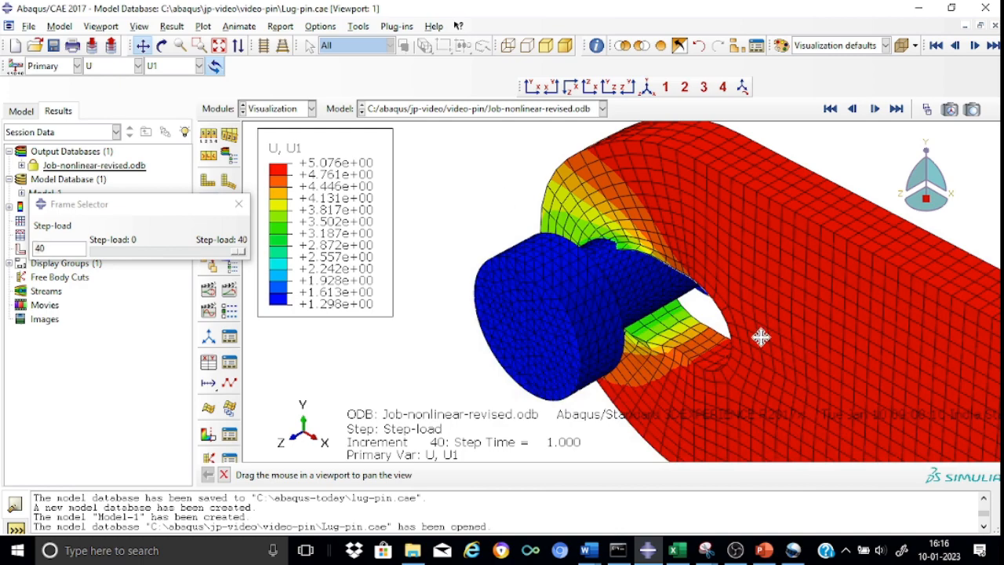
pyautogui.scroll(5, 760, 337)
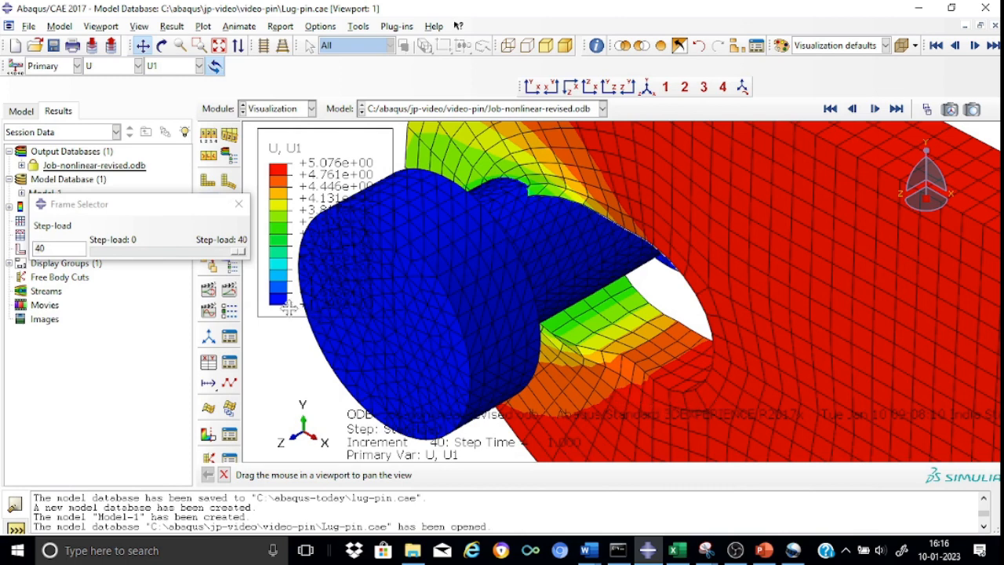
pyautogui.click(239, 205)
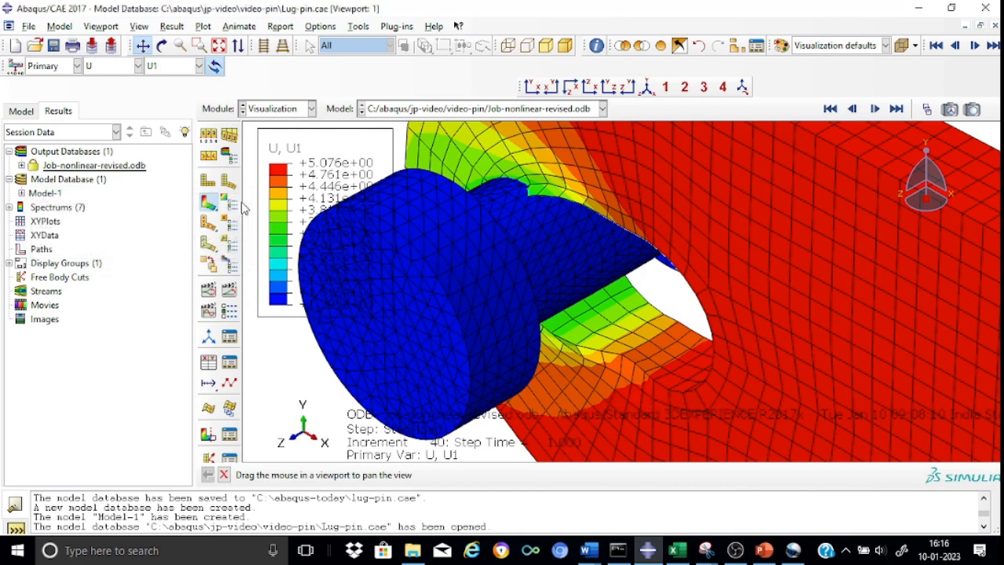